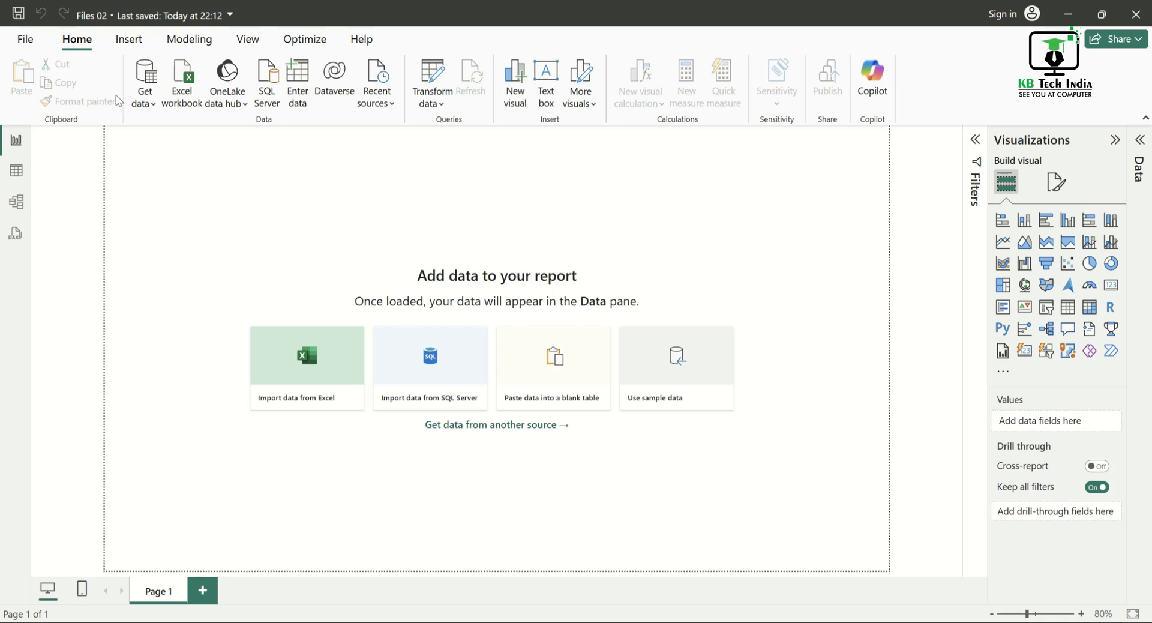
Connect to the Excel workbook "sample data 2" in the Power BI > Files folder as a data source
left_click(154, 104)
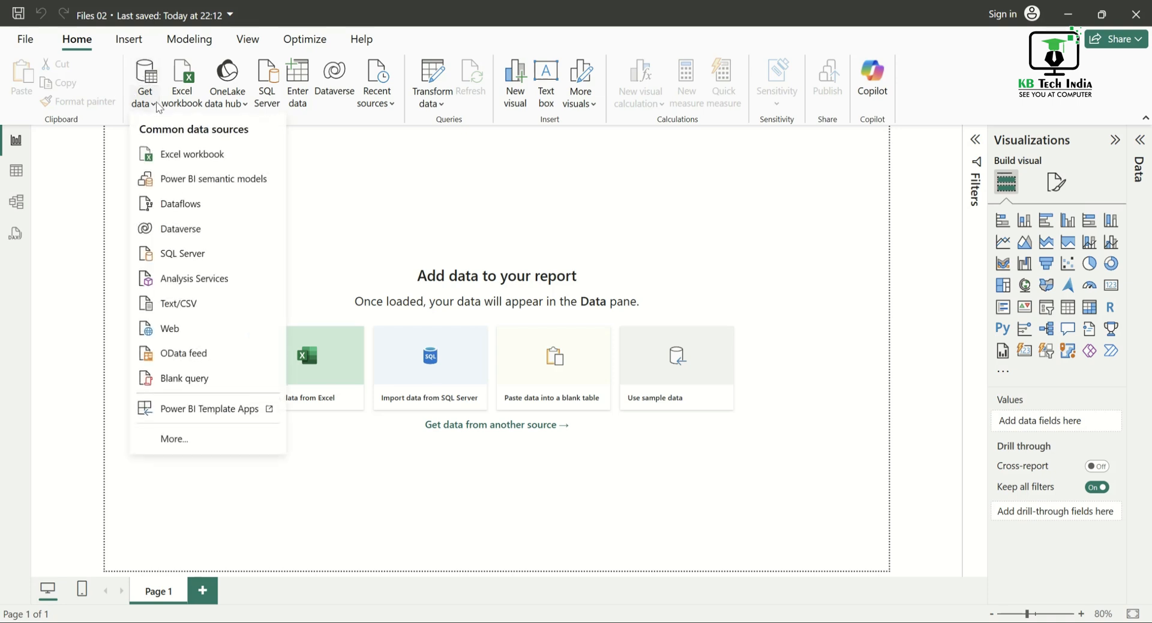
left_click(191, 155)
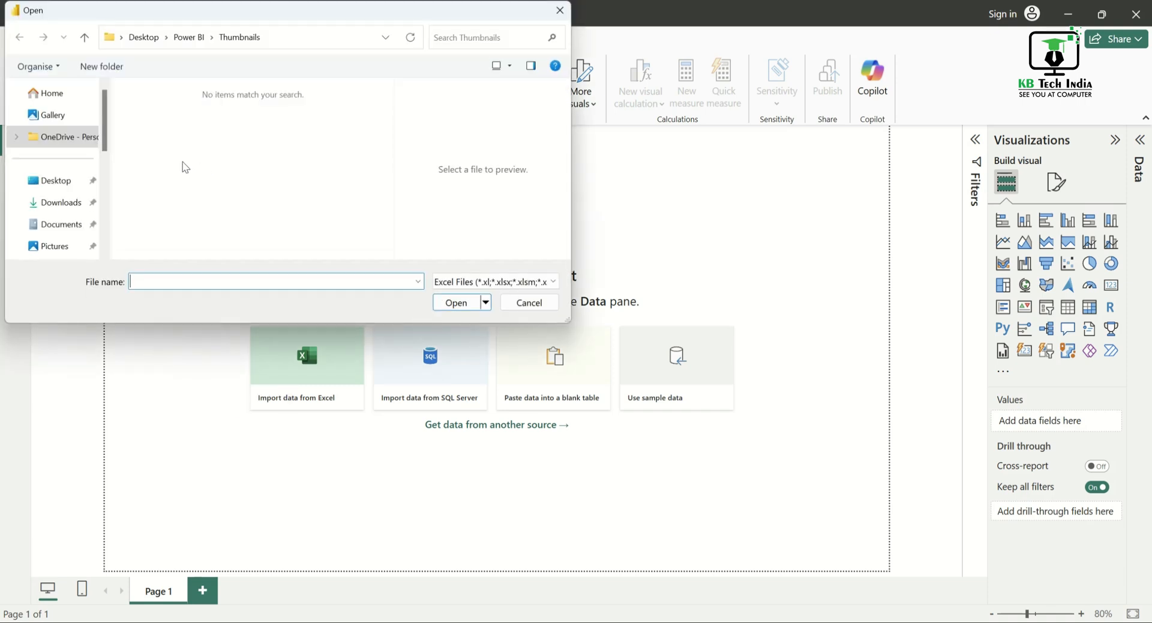
left_click(187, 46)
left_click(155, 129)
double_click(154, 130)
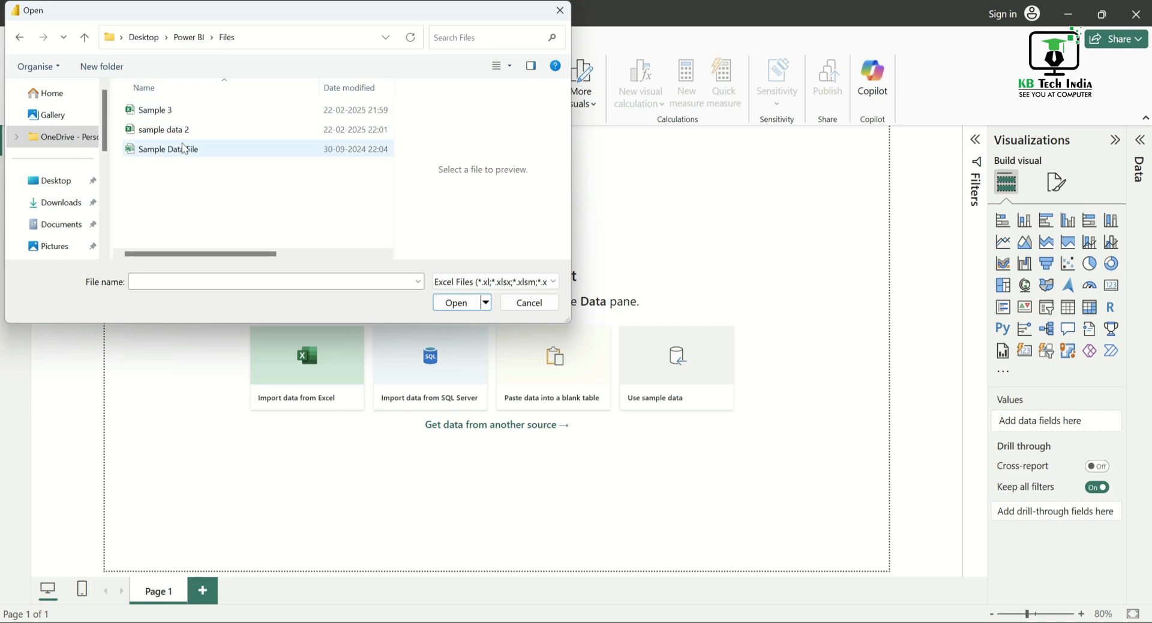
double_click(180, 130)
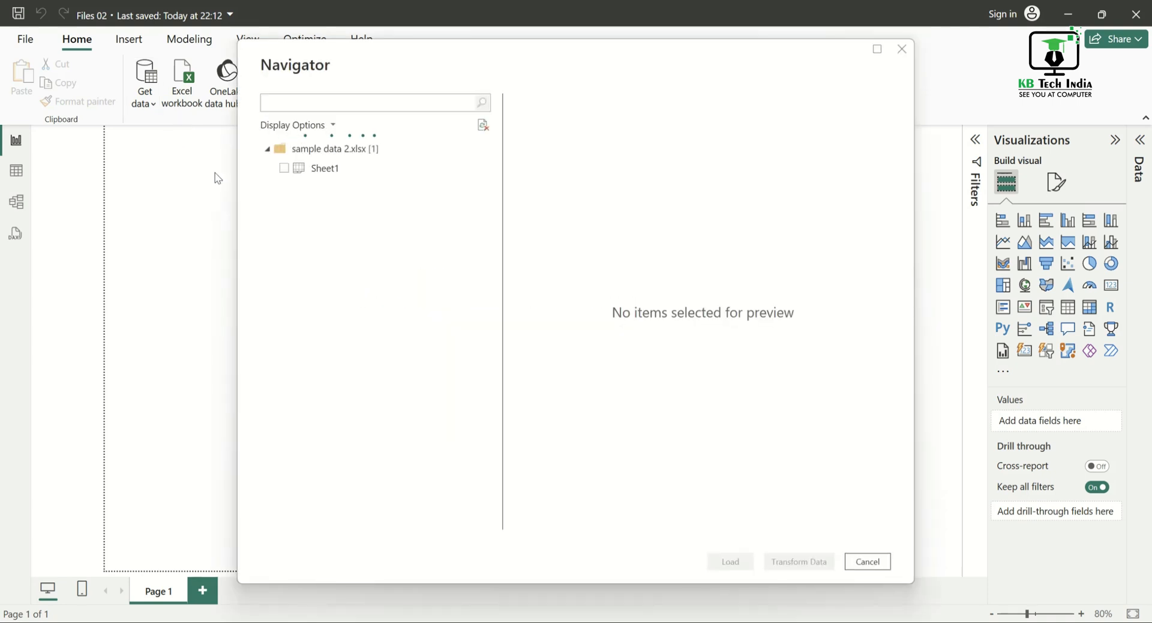
Select Sheet1 of the workbook, preview its rows, and open it for transformation in a maximized Power Query Editor window
left_click_drag(437, 80, 362, 72)
left_click(307, 162)
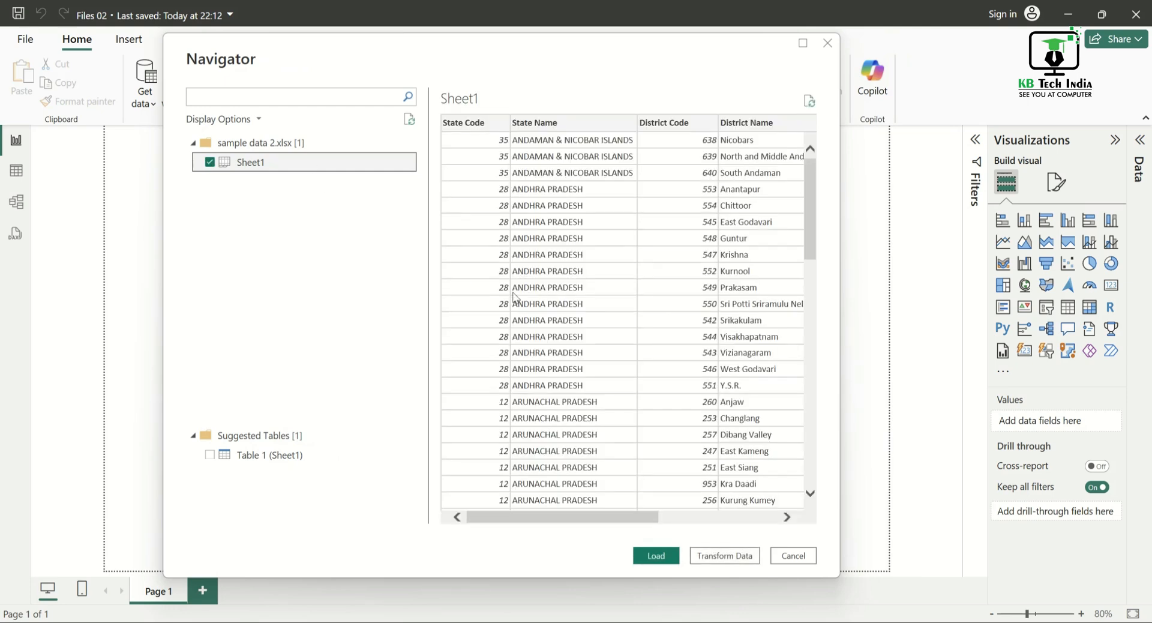
scroll(662, 360, "down", 7)
scroll(665, 402, "up", 7)
left_click_drag(653, 522, 600, 522)
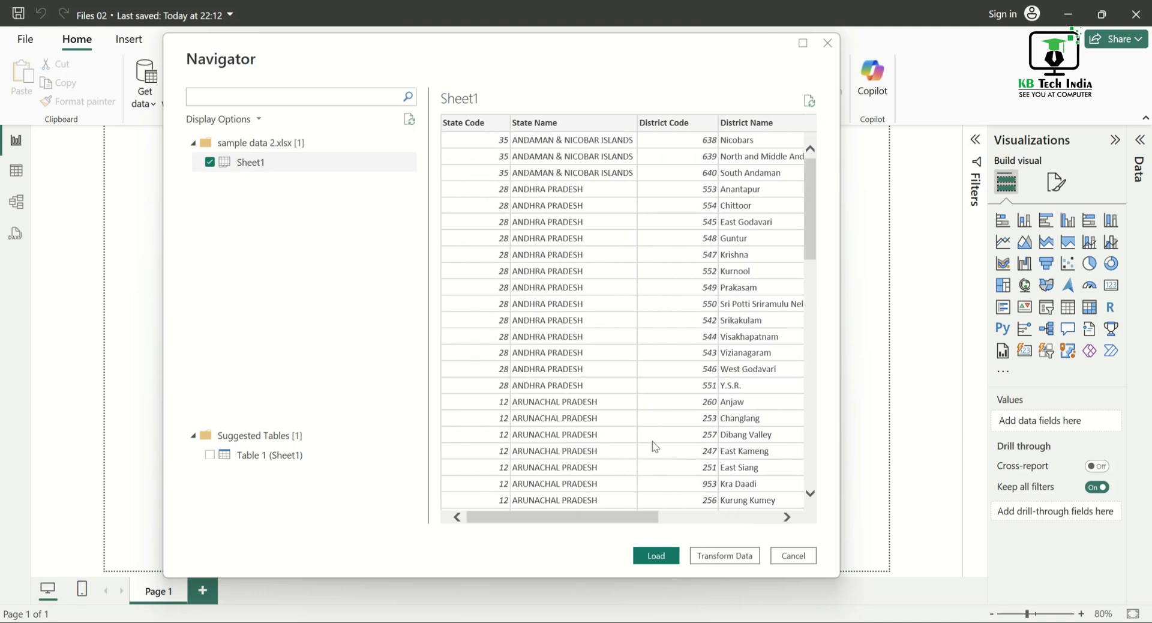
left_click(717, 555)
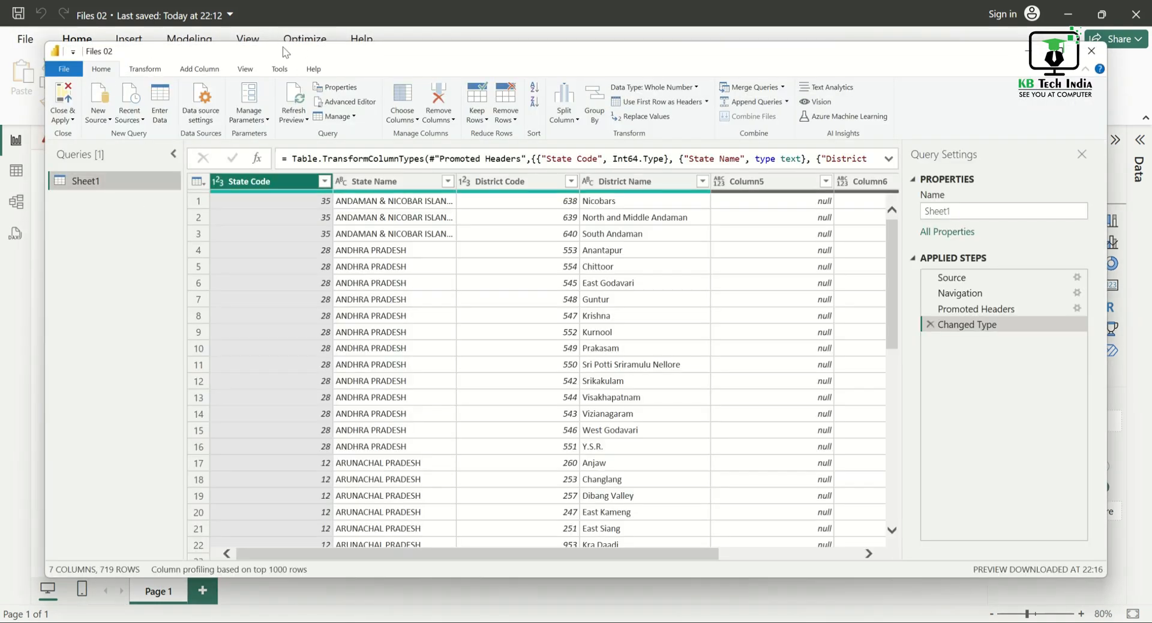
mouse_move(282, 49)
left_mouse_down()
mouse_move(231, 99)
mouse_move(336, 18)
mouse_move(365, 121)
mouse_move(279, 49)
left_mouse_up()
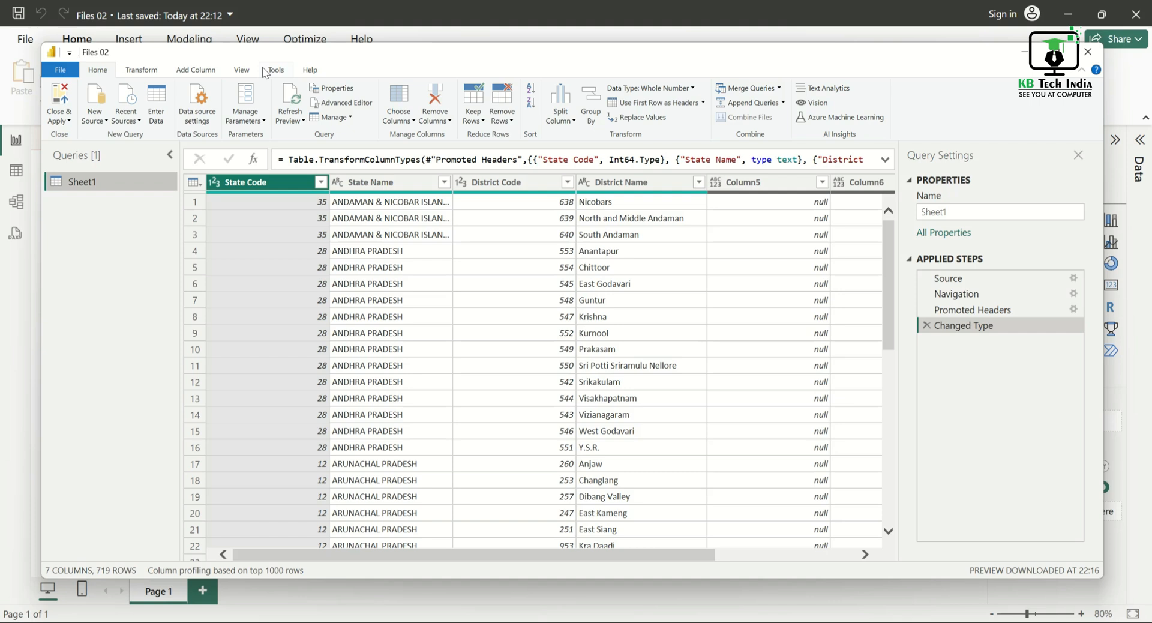
double_click(158, 54)
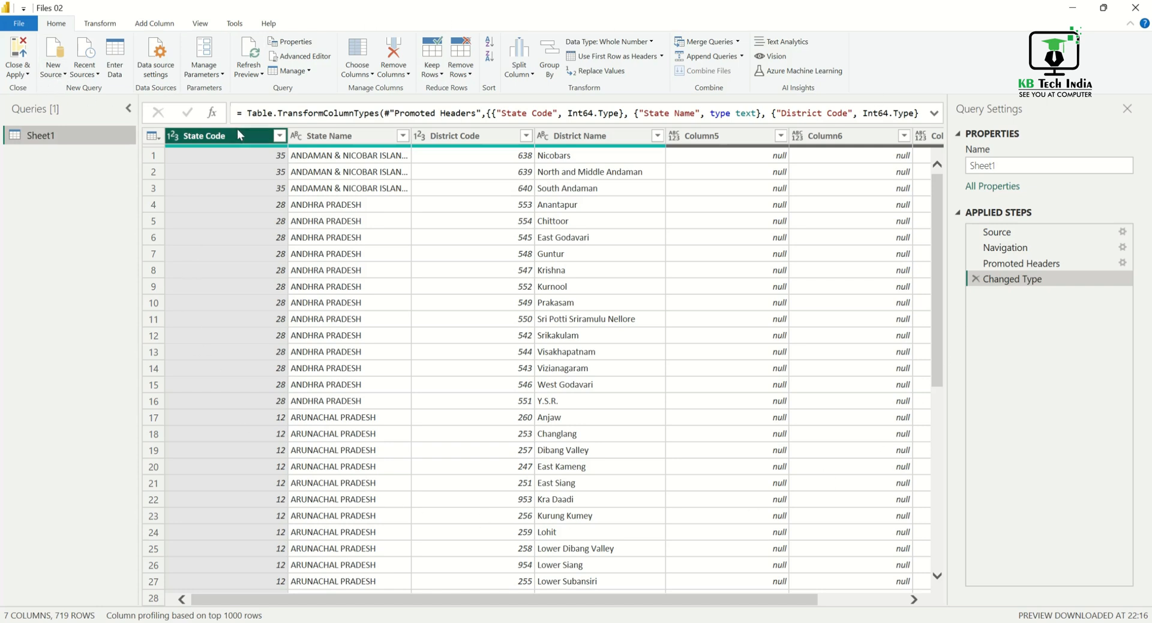
Rename the Sheet1 query to "Sheet" and close the editor, applying the changes to the report
scroll(370, 302, "down", 10)
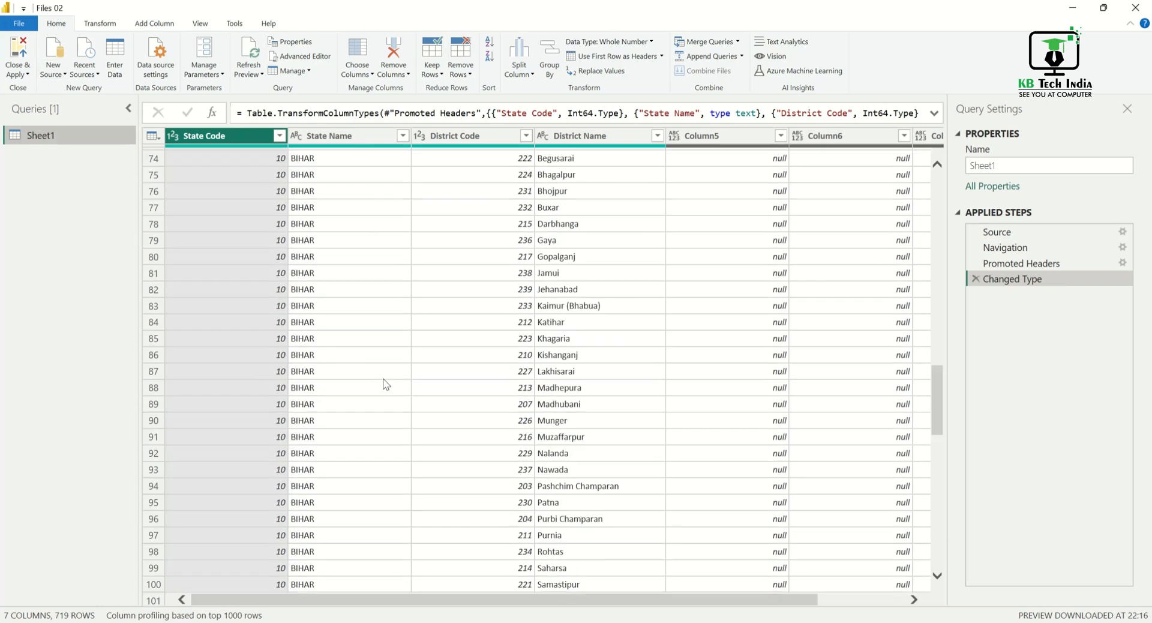
scroll(382, 381, "up", 10)
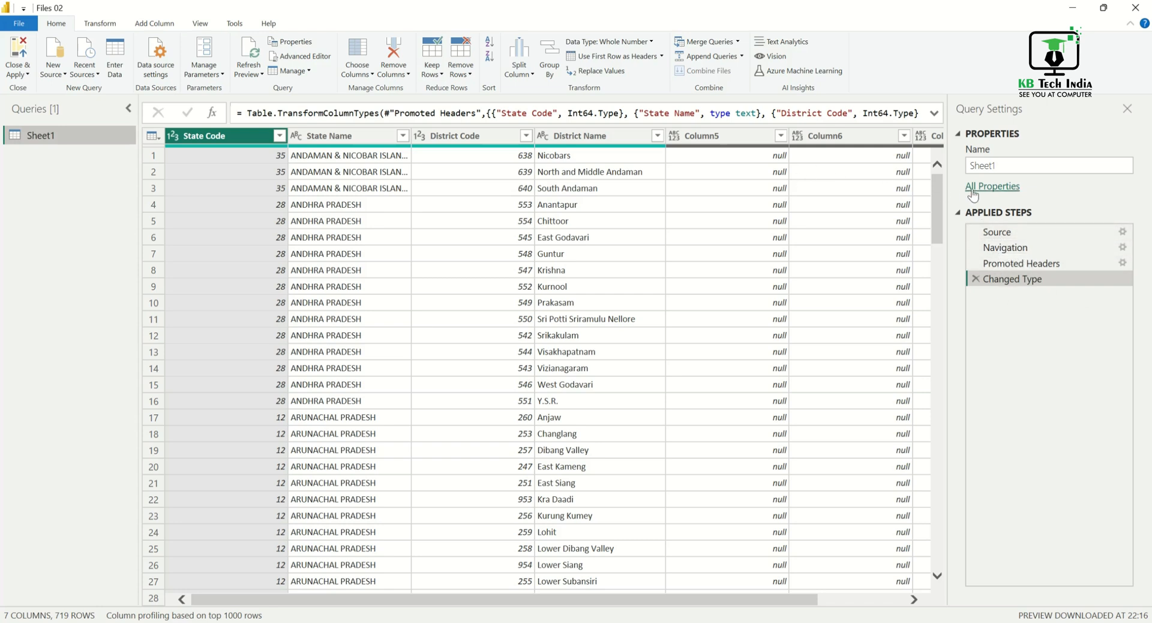
left_click(1011, 164)
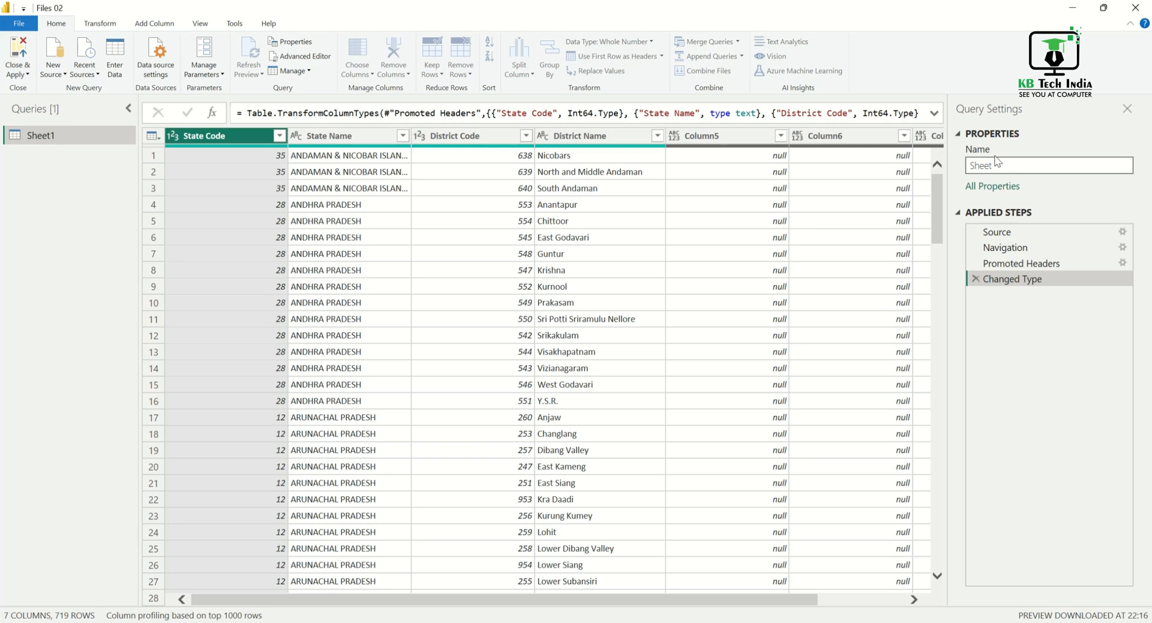
left_click(18, 66)
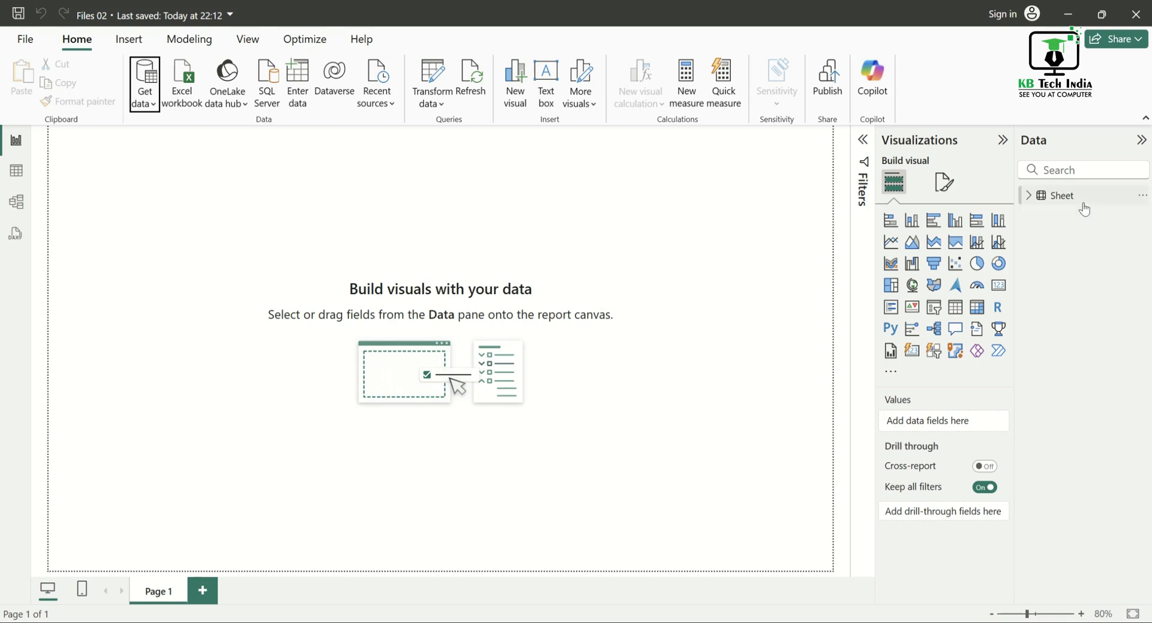
Expand the Sheet table in the report's data list to examine its fields, and collapse it again
left_click(1033, 200)
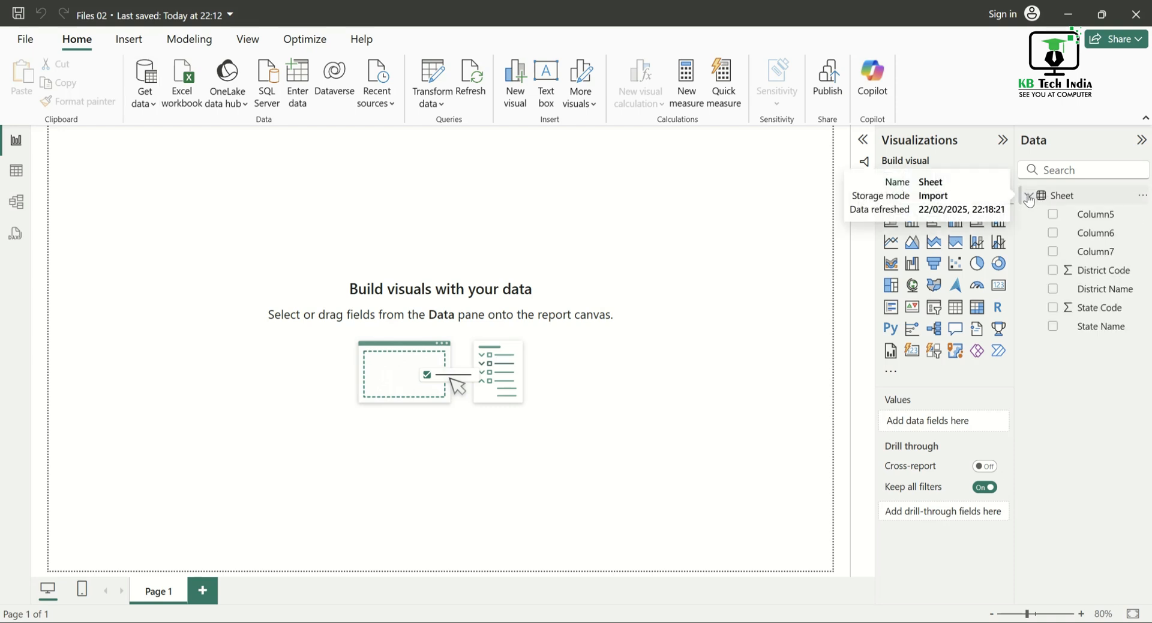
left_click(1059, 197)
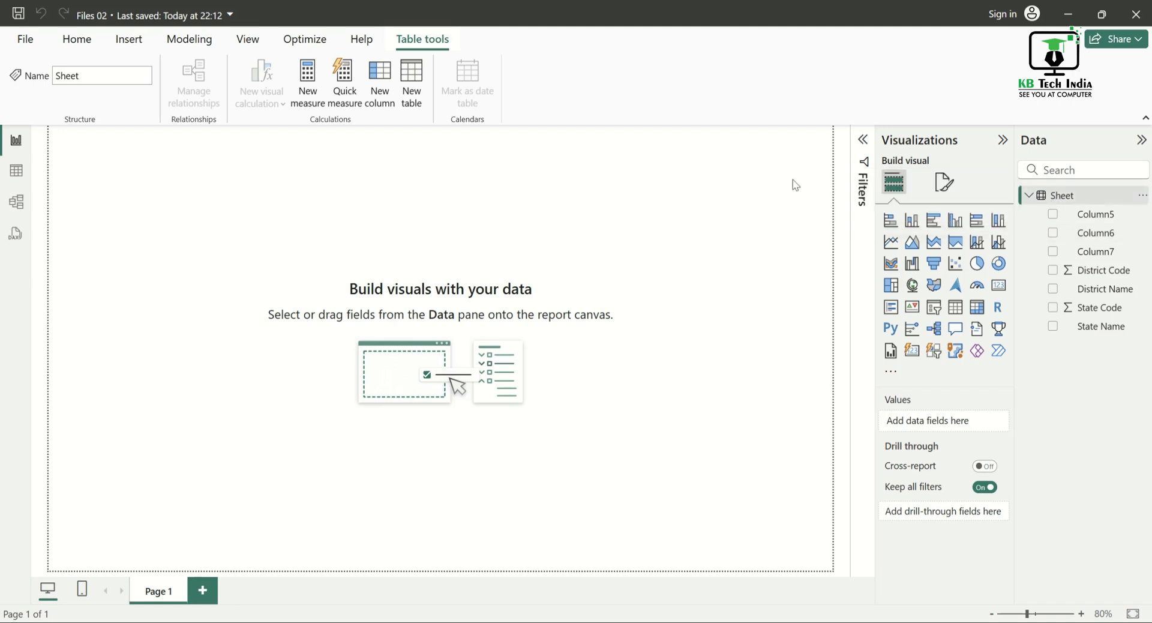
left_click(1029, 195)
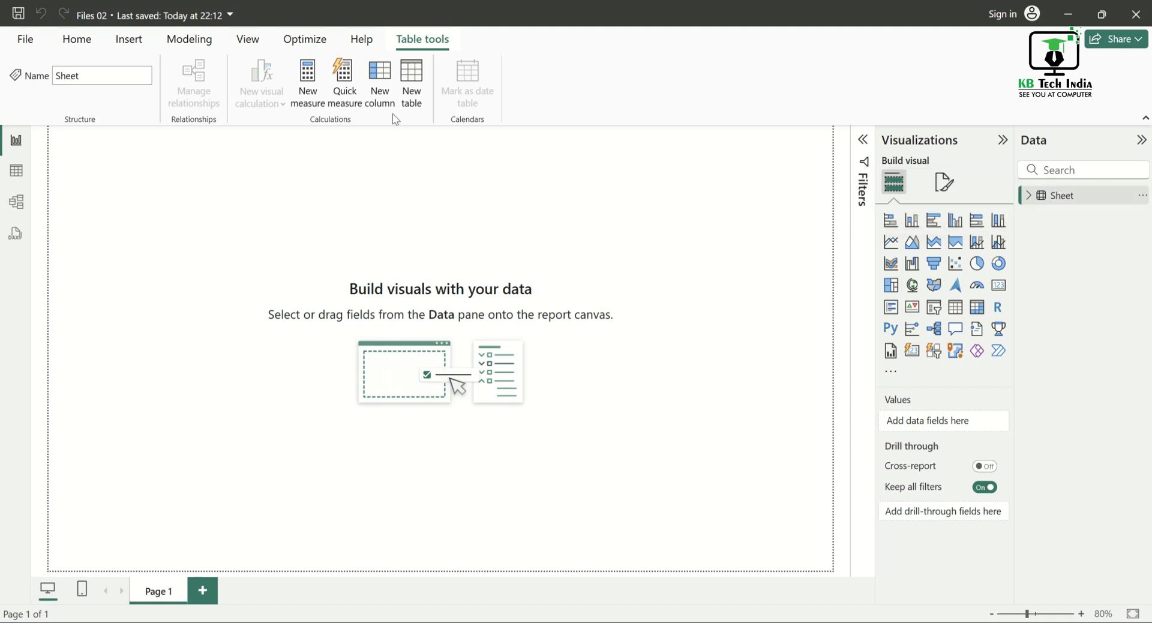
Reopen the Power Query Editor from the report and look at the options for closing and applying changes
left_click(84, 42)
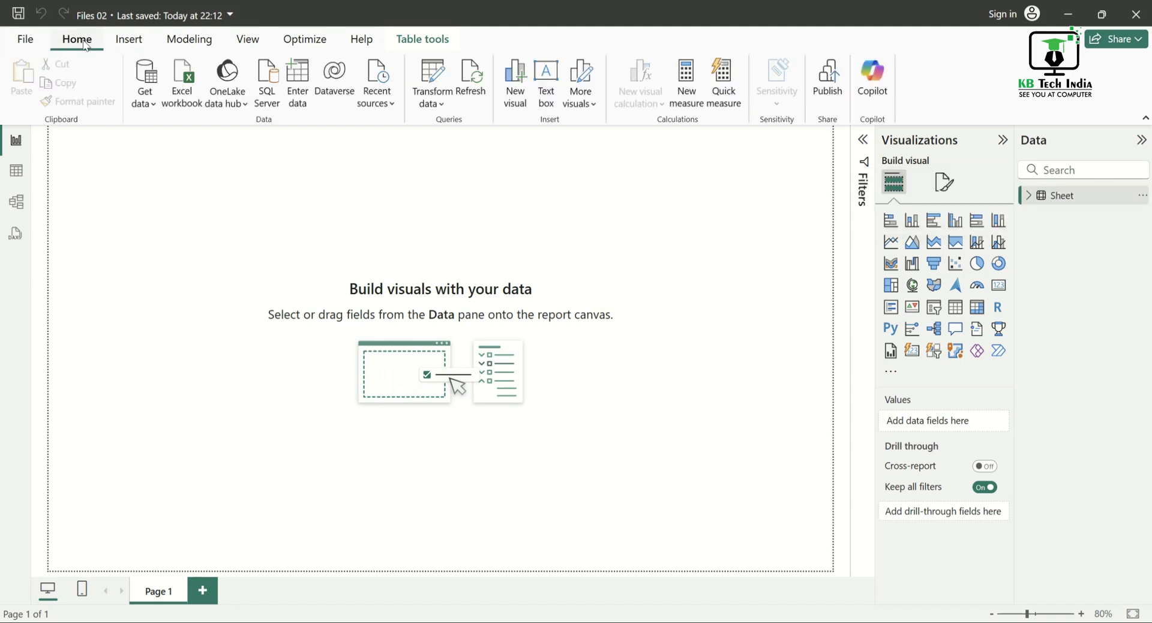
left_click(432, 79)
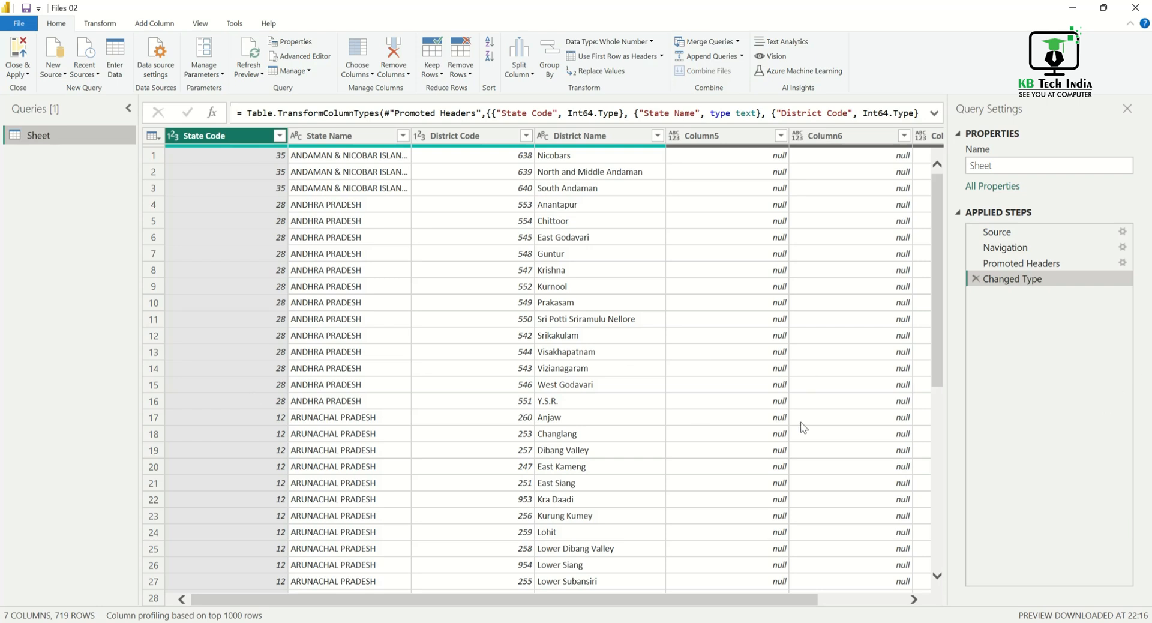
left_click(28, 75)
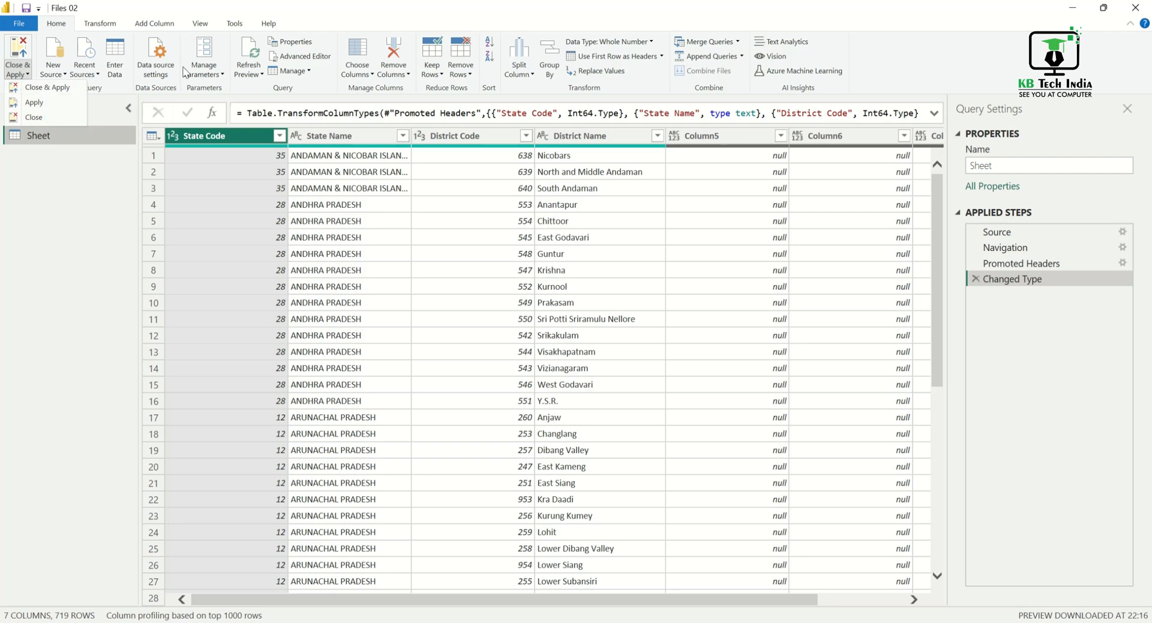
left_click(55, 218)
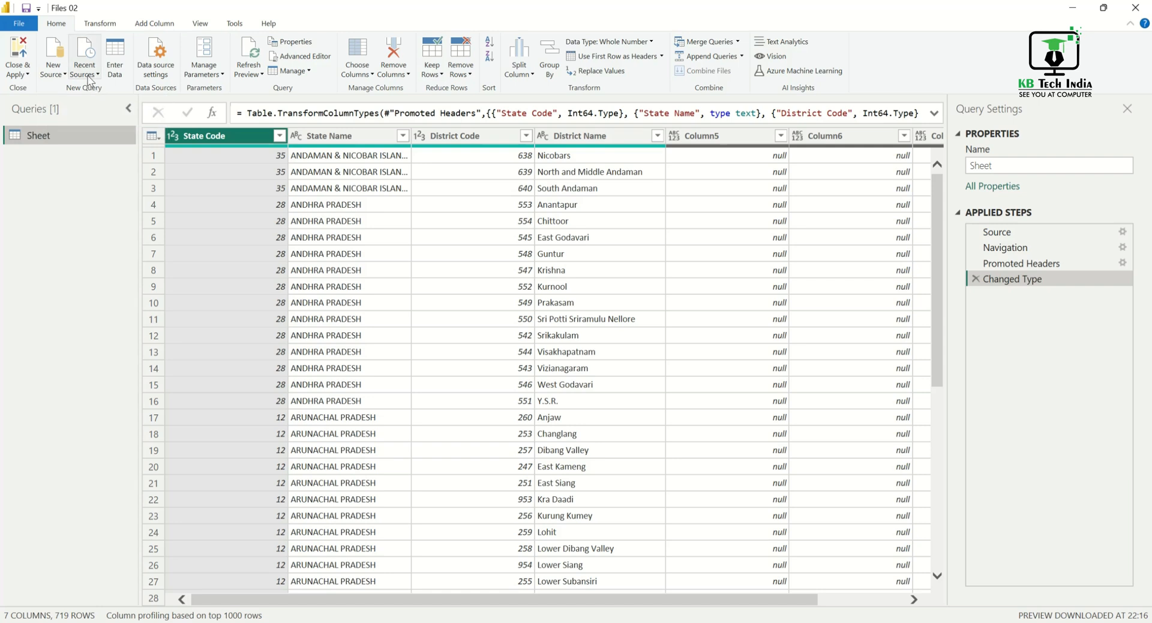
Enter a new one-column table named Table with the rows "g", "b;" and "jk;", and compare it with the Sheet query
left_click(120, 59)
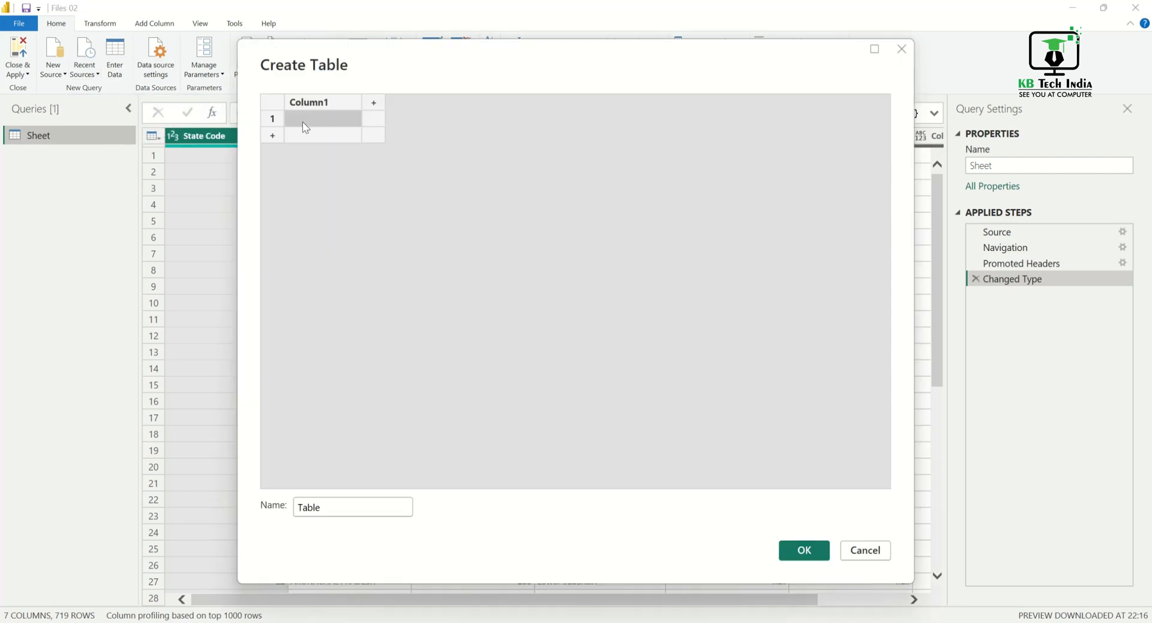
type("g")
left_click(319, 133)
type("b;")
key("Return")
type("jk;")
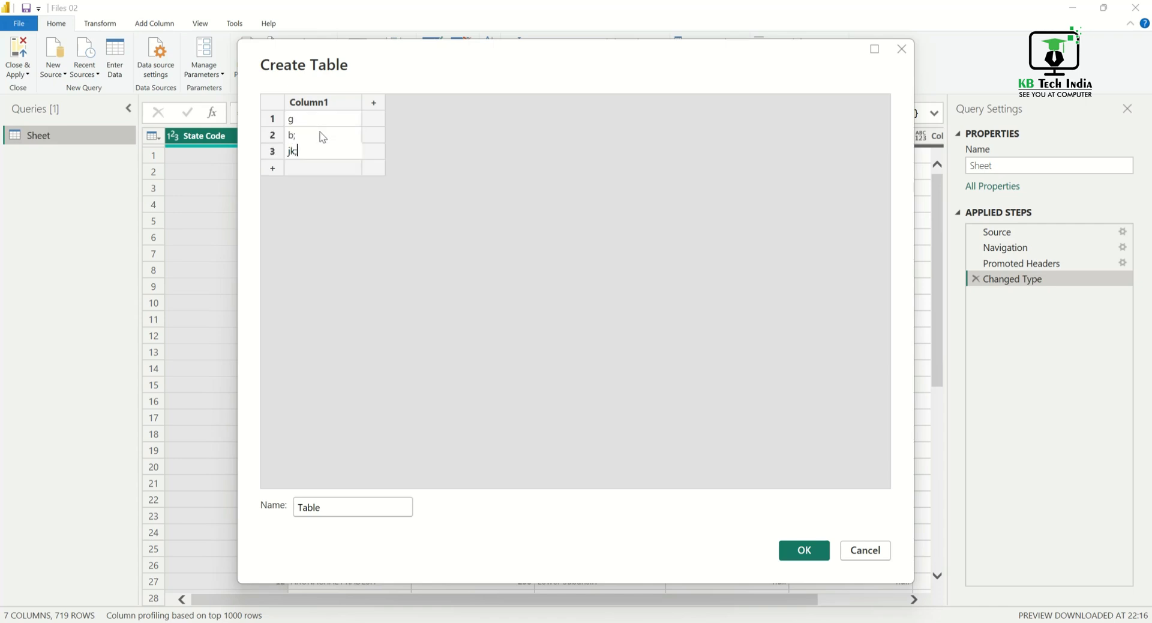
left_click(802, 549)
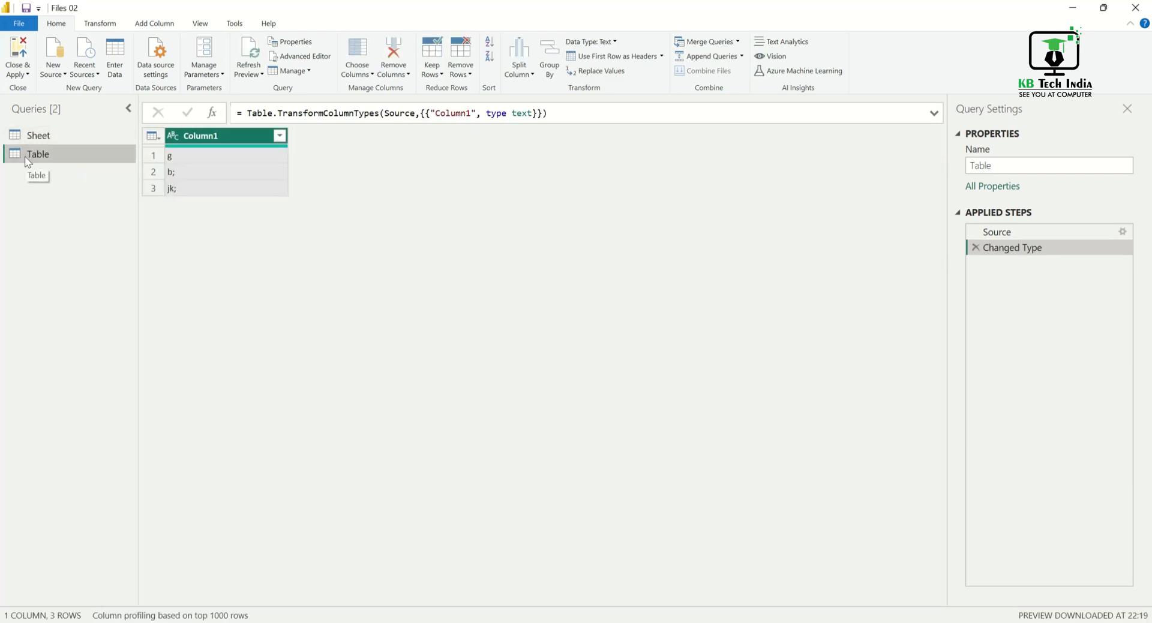
left_click(37, 136)
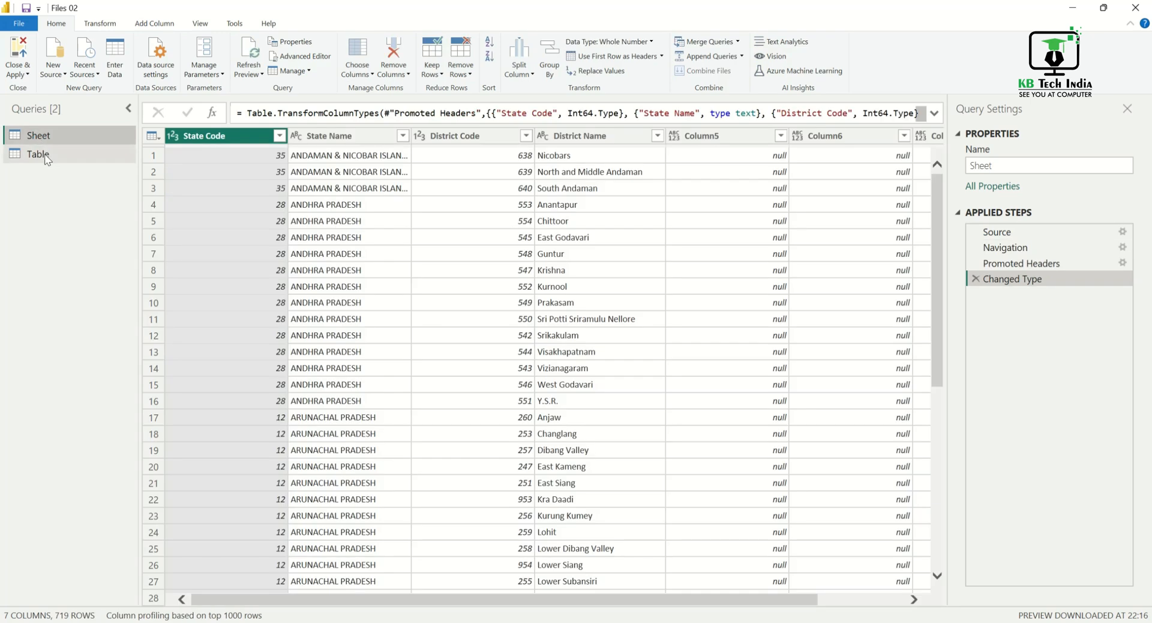
left_click(48, 155)
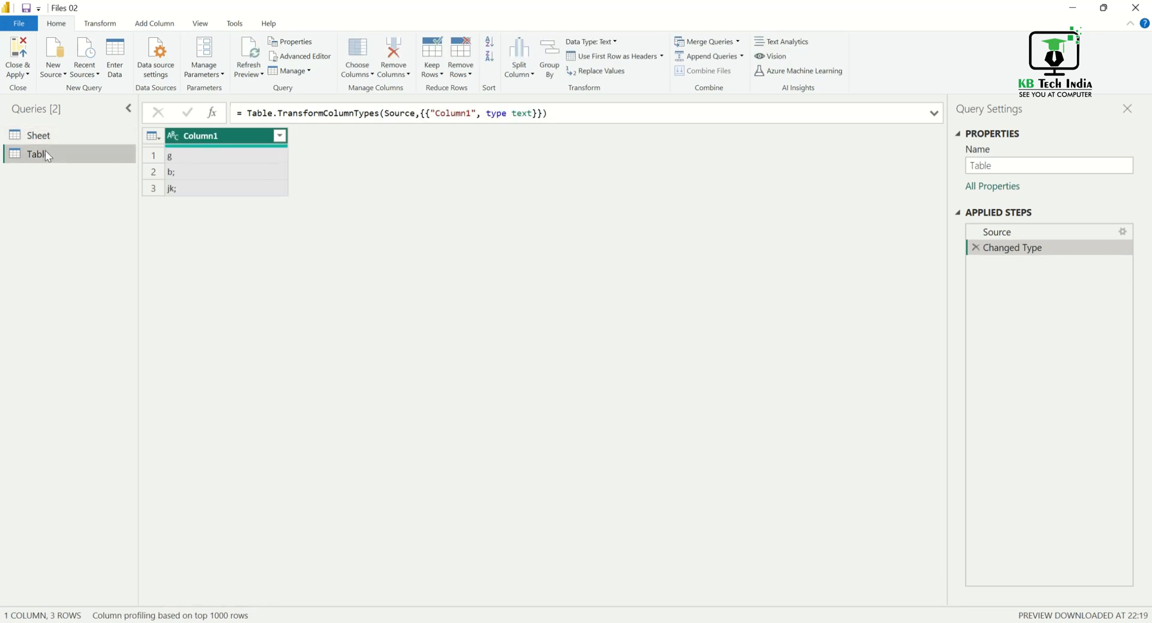
right_click(49, 159)
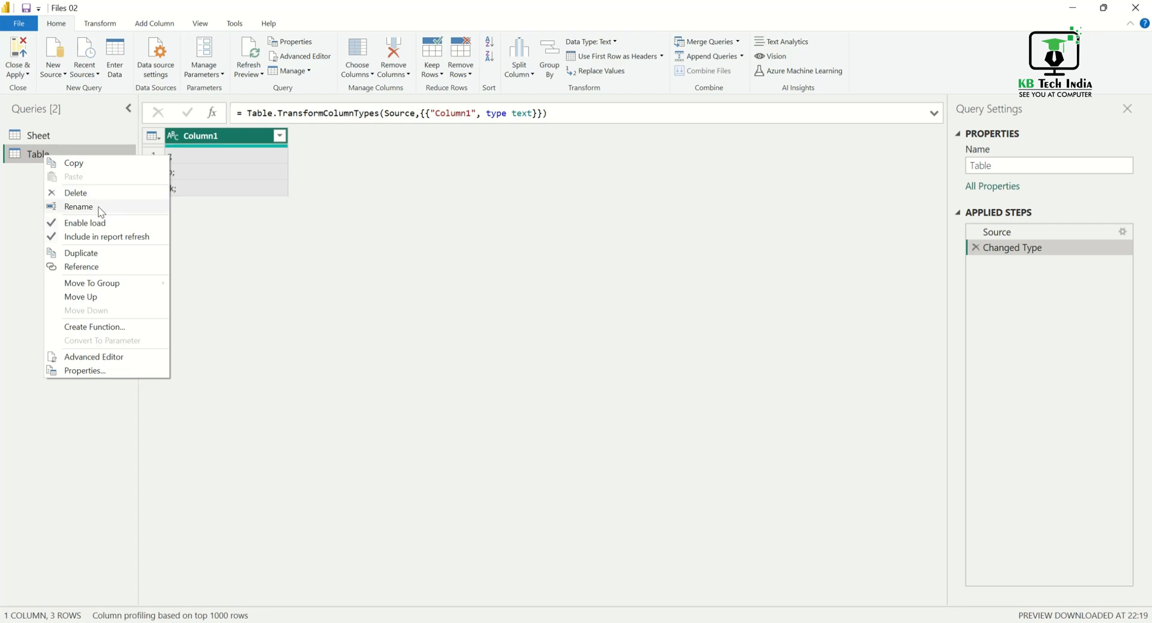
left_click(79, 206)
left_click(50, 175)
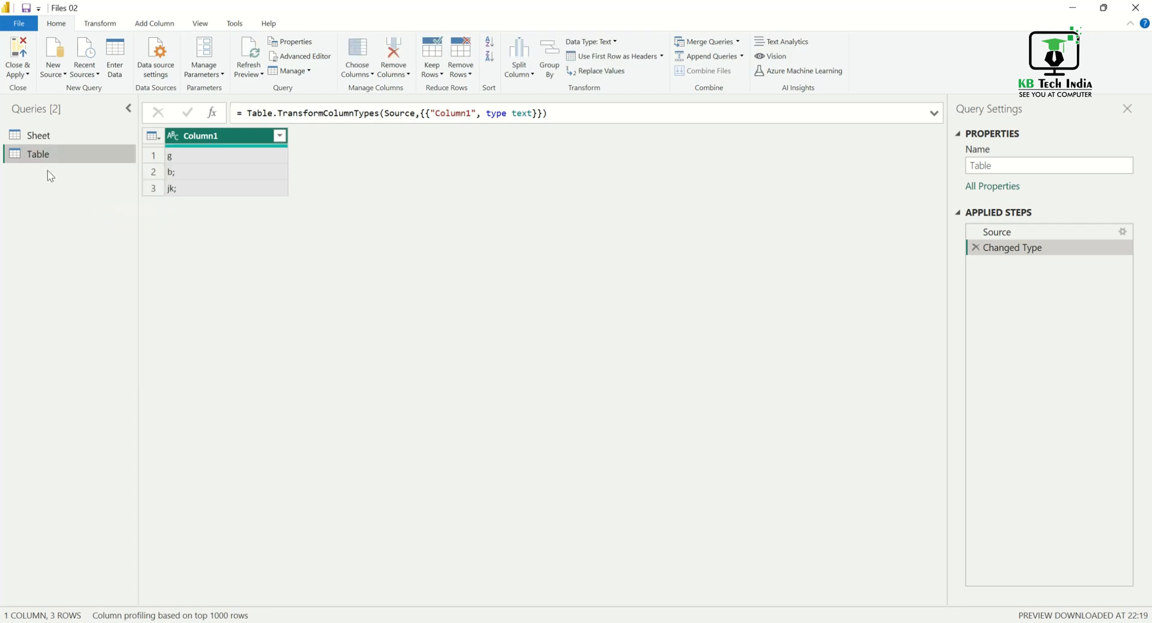
Move the Table query into a new group named "shet" and view the queries in both groups
right_click(50, 164)
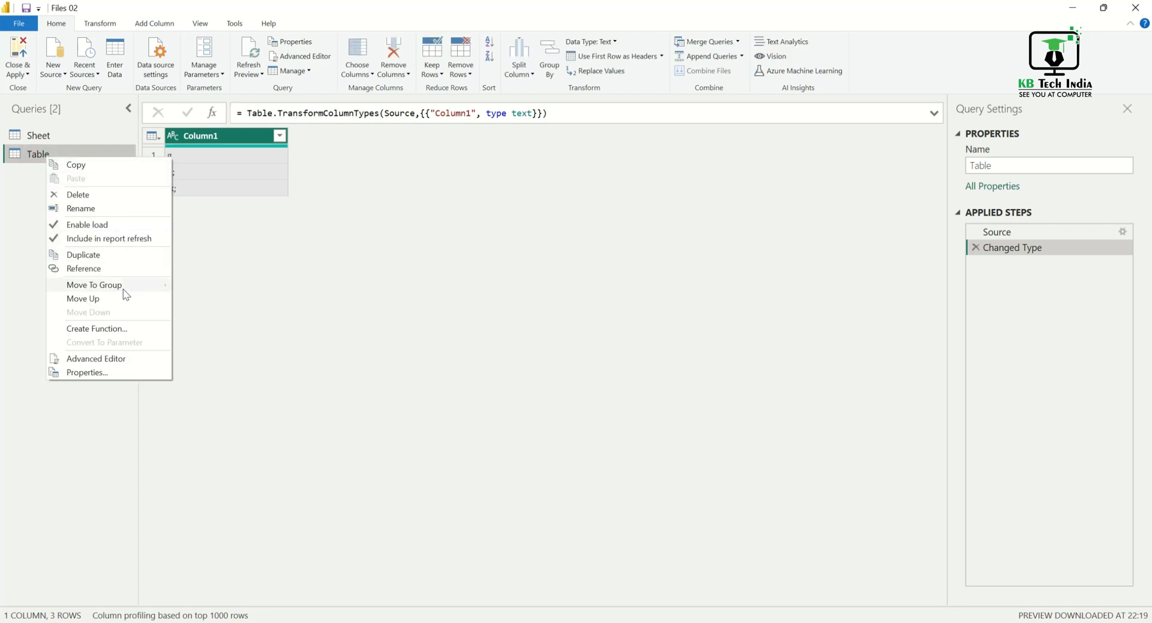
mouse_move(98, 290)
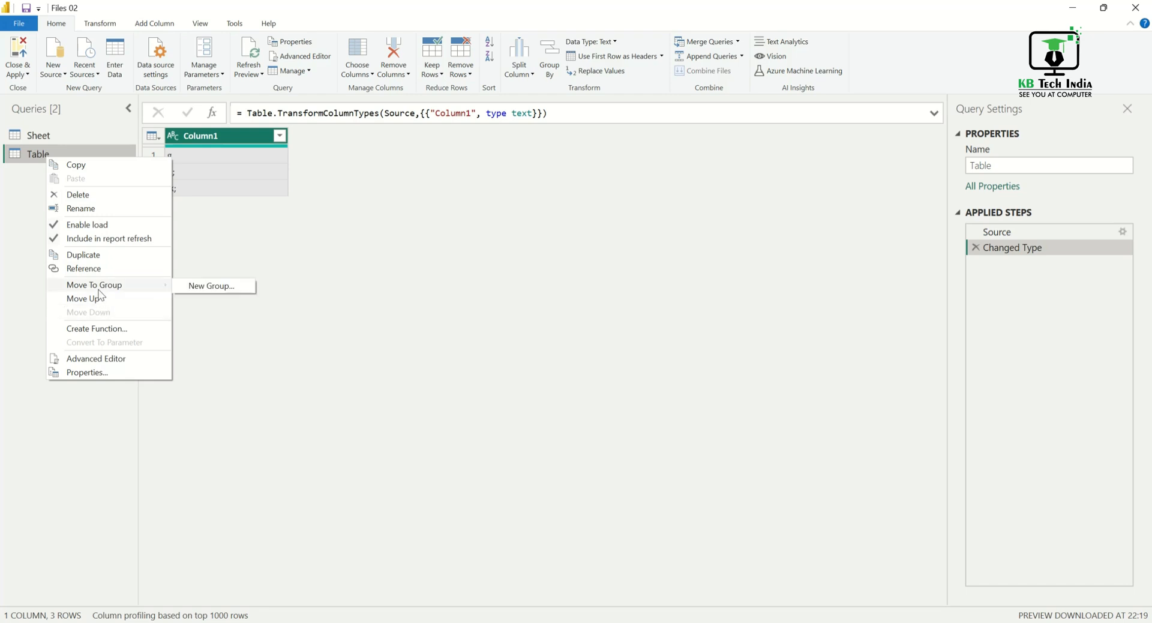
left_click(211, 286)
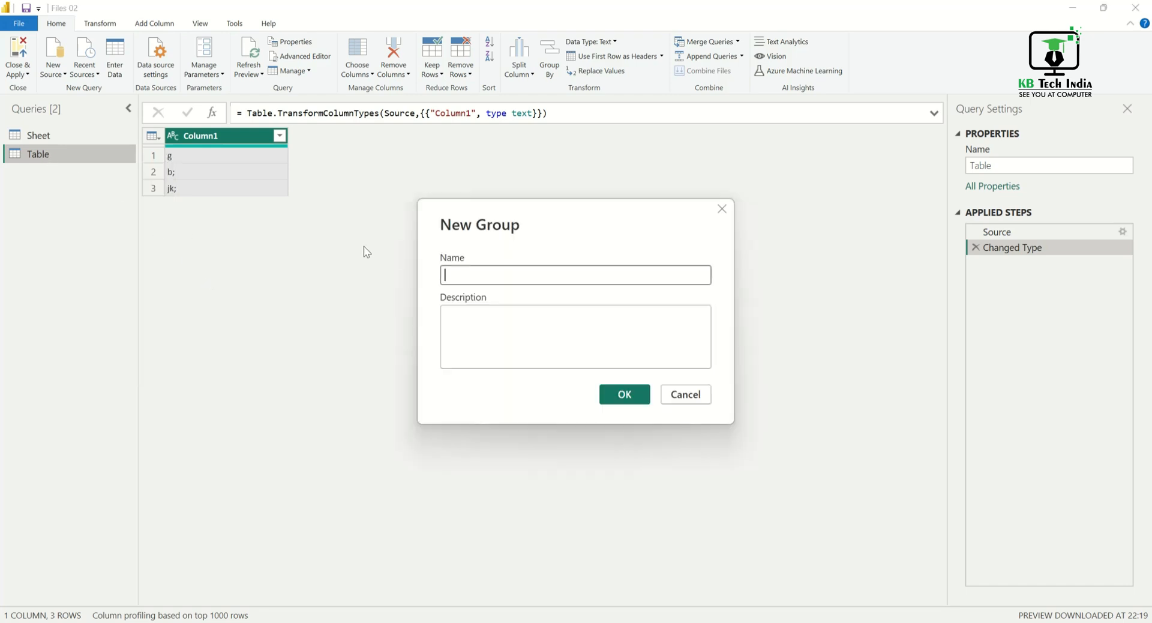
type("shet\\")
key("BackSpace")
left_click(624, 394)
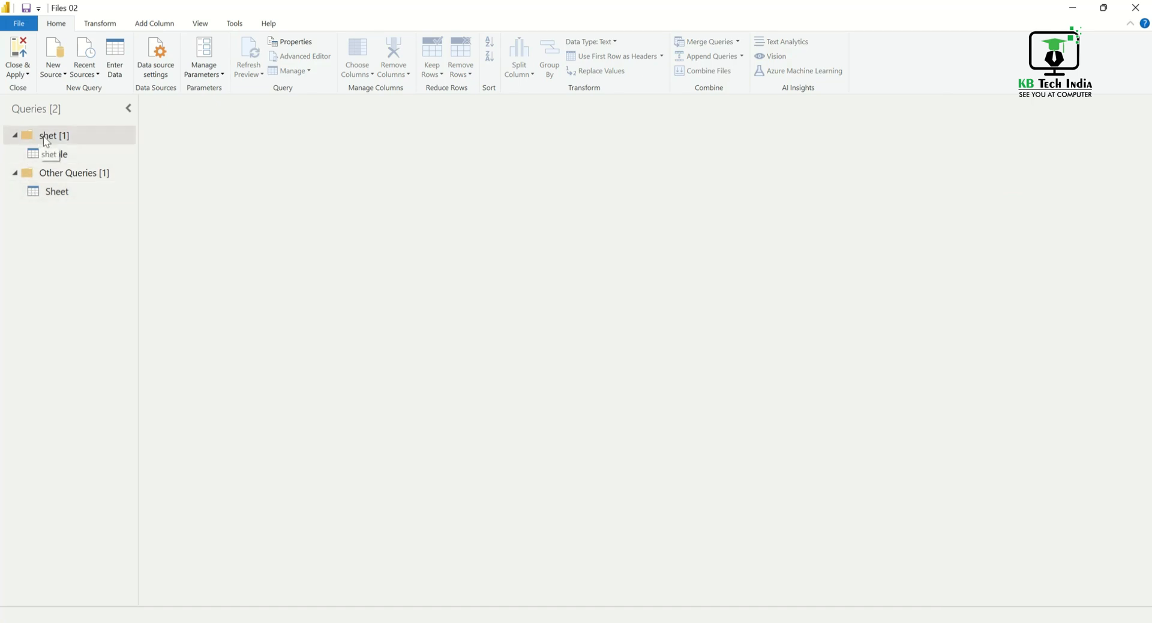
left_click(66, 155)
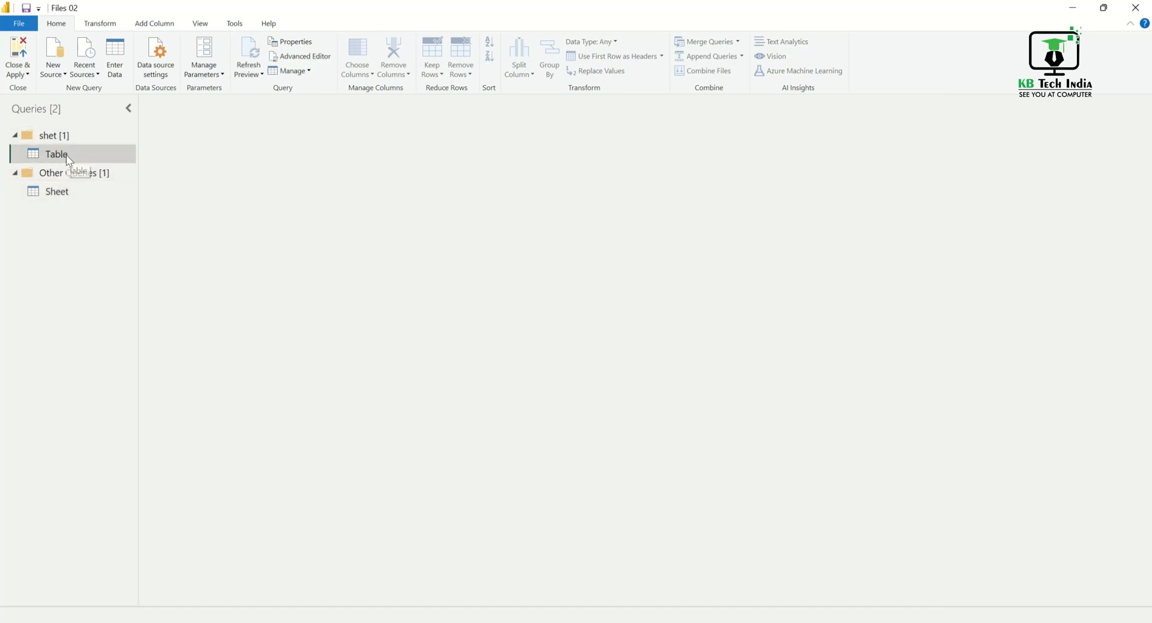
left_click(70, 186)
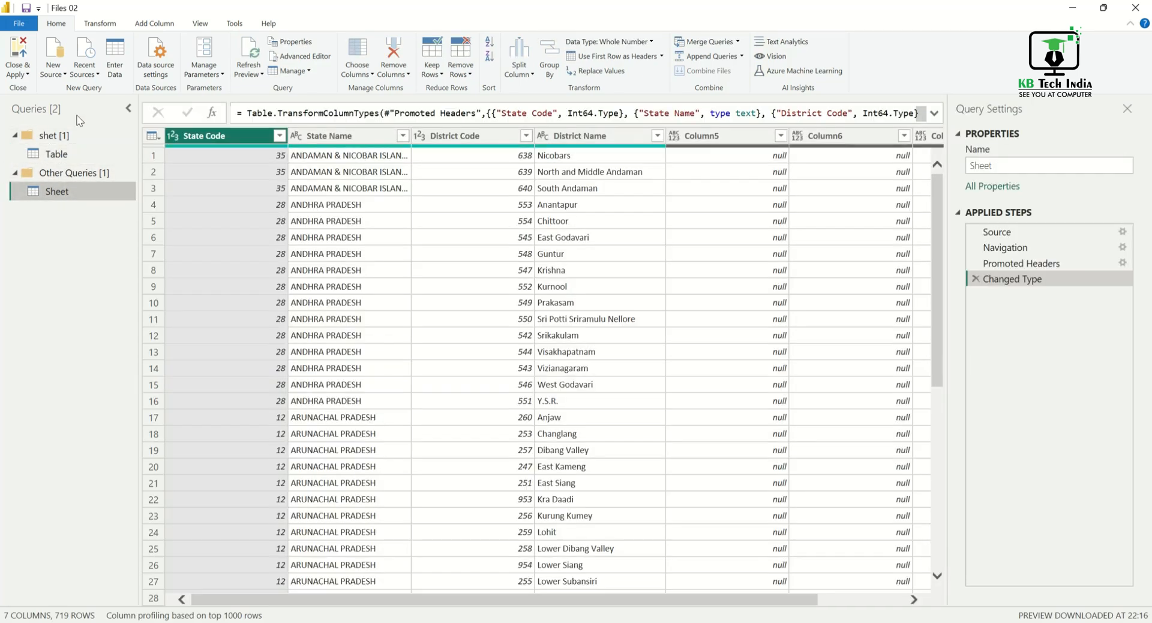
Ungroup the "shet" query group
left_click(69, 138)
right_click(66, 136)
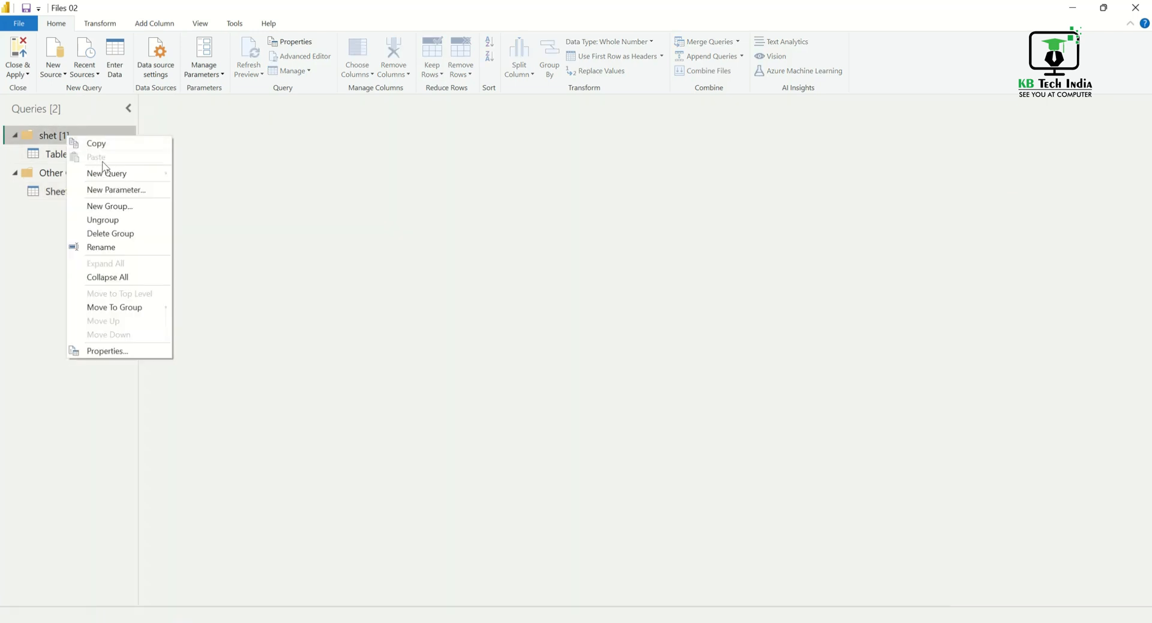
left_click(129, 220)
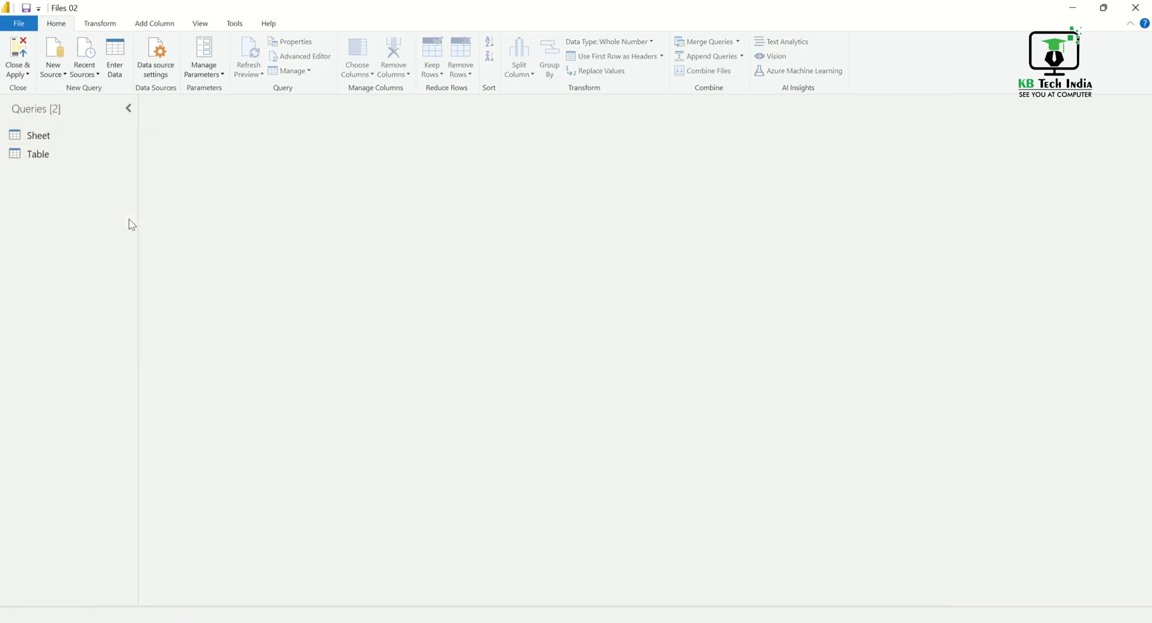
Delete the Table query from the queries list and confirm the deletion
left_click(46, 158)
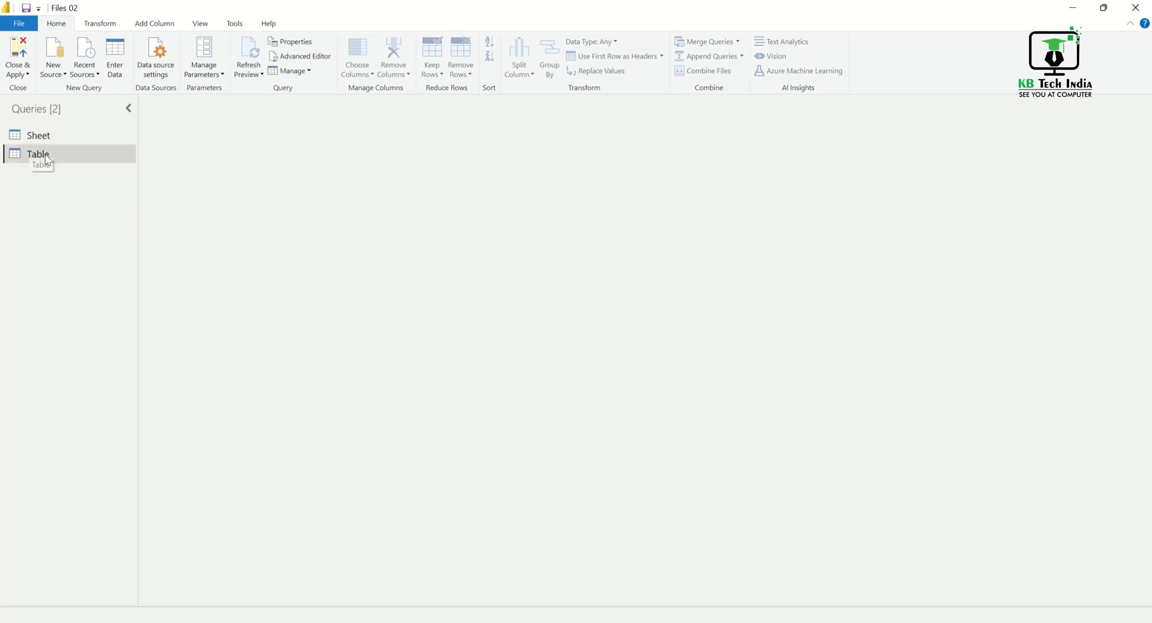
right_click(46, 158)
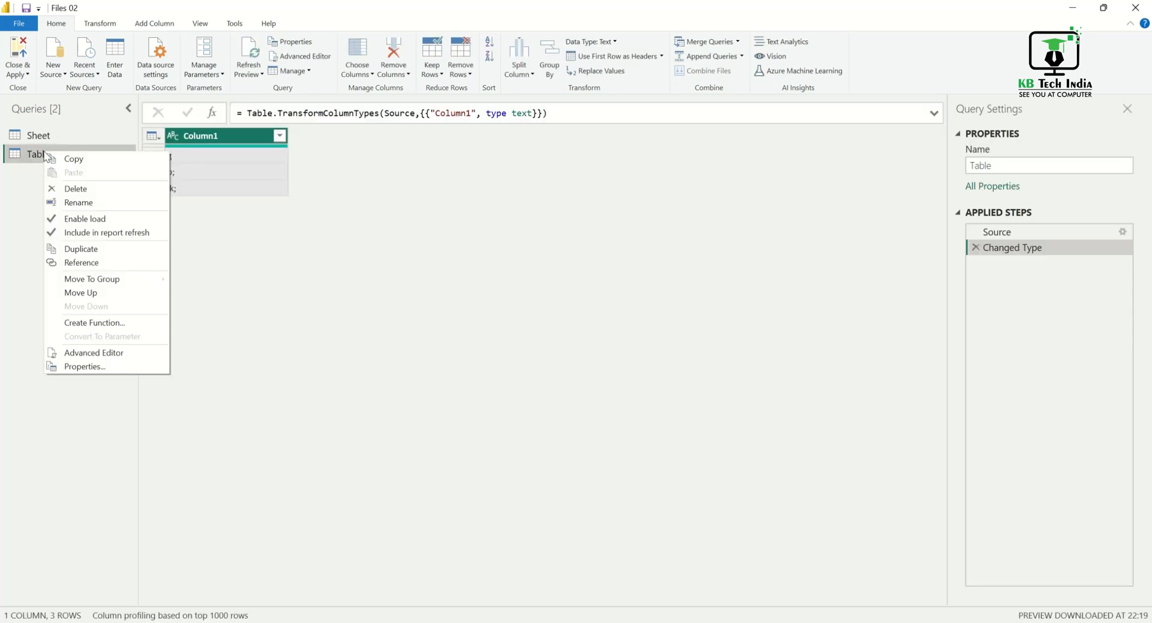
left_click(79, 190)
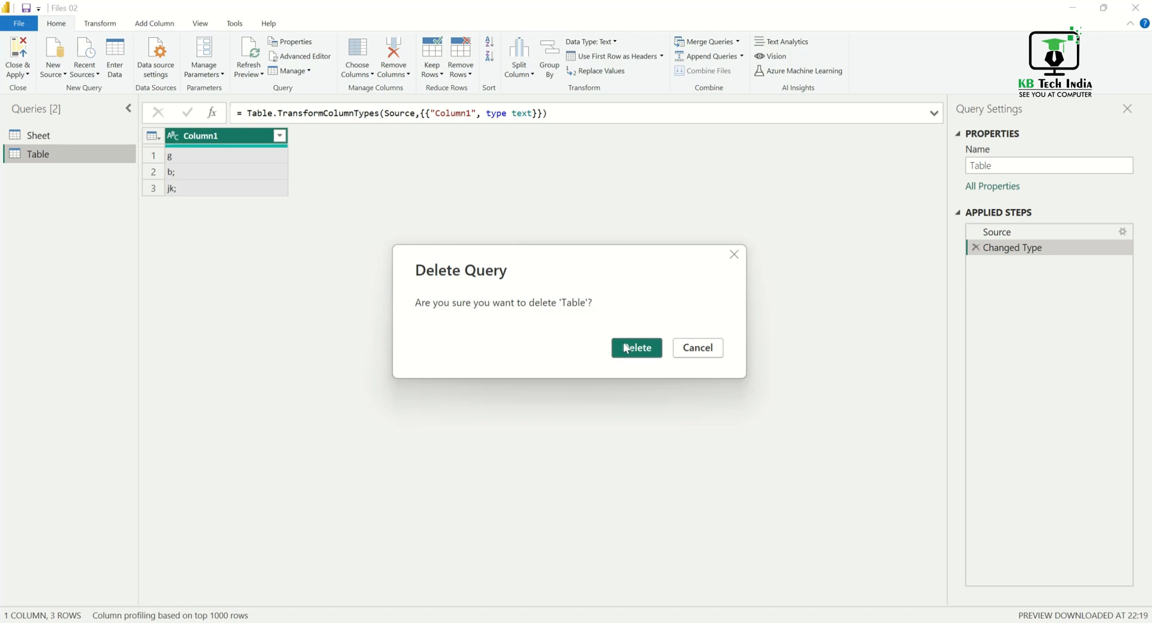
left_click(634, 348)
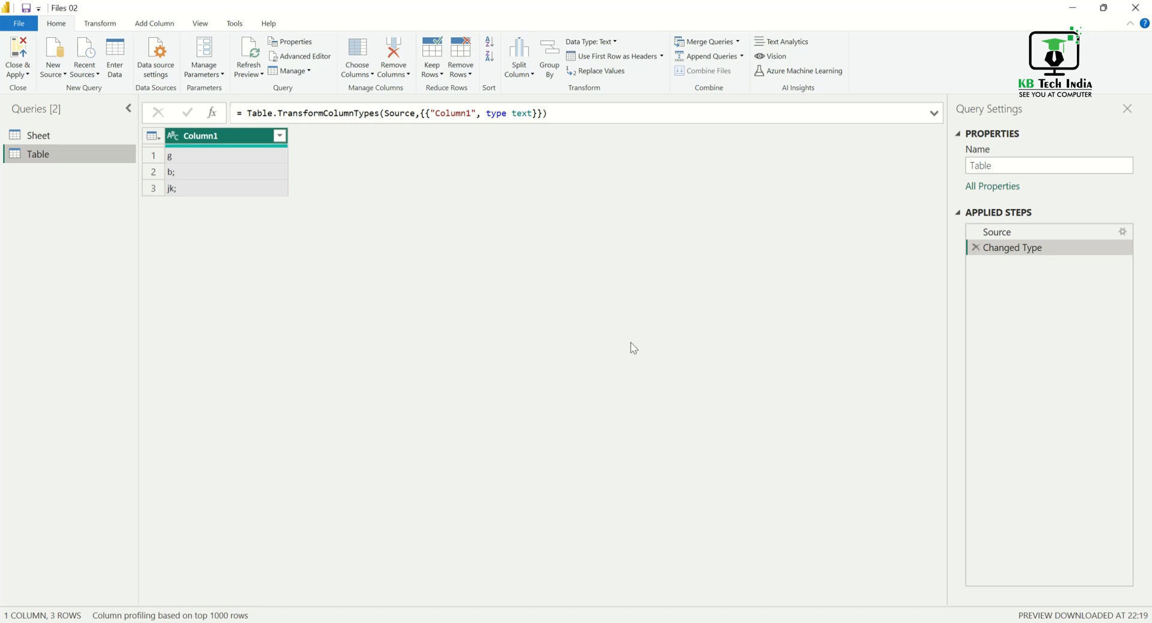
Look through the rows of the Sheet query and view the current file's data source settings
left_click(40, 136)
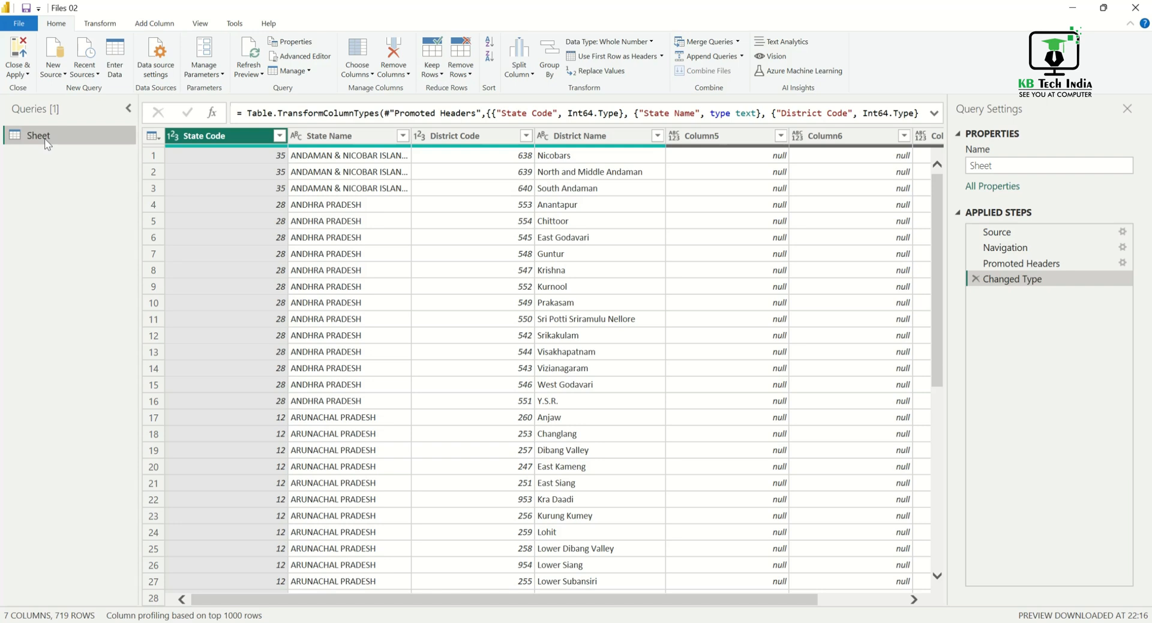
scroll(390, 300, "down", 6)
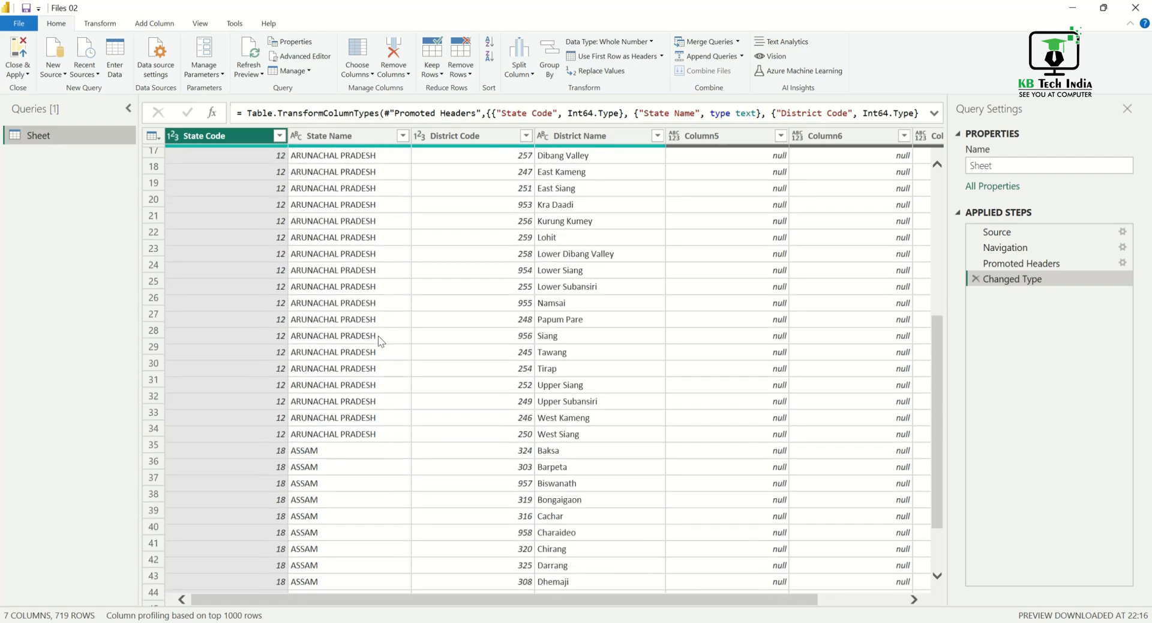
scroll(380, 335, "up", 6)
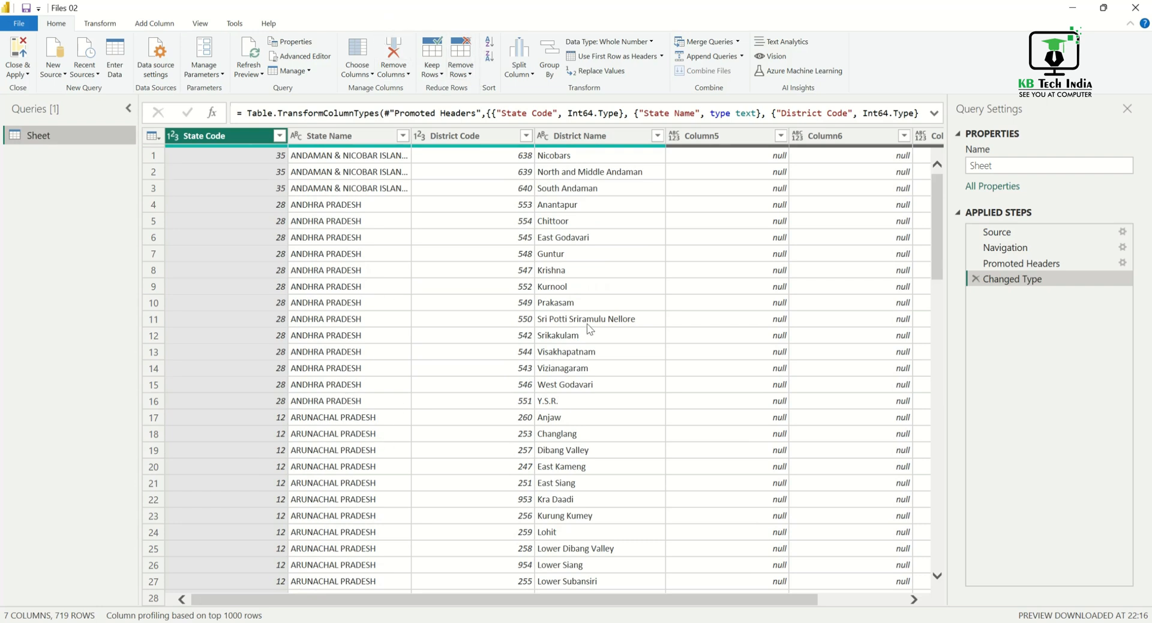
left_click(156, 67)
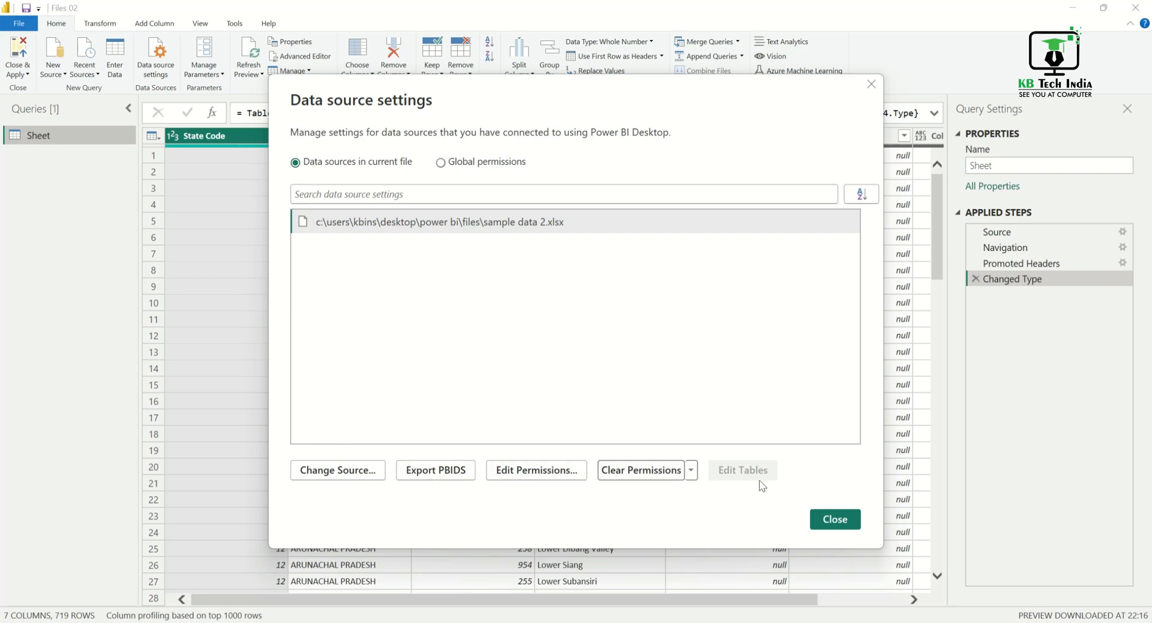
left_click(831, 516)
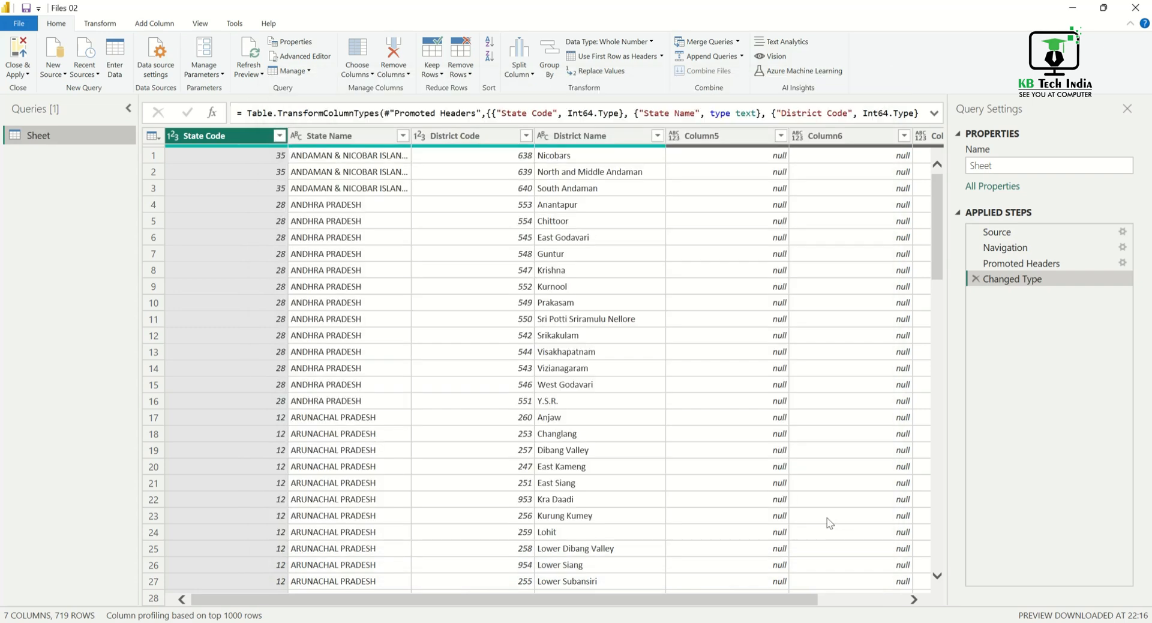
View the parameter options and the Manage Parameters settings without creating a parameter
left_click(213, 72)
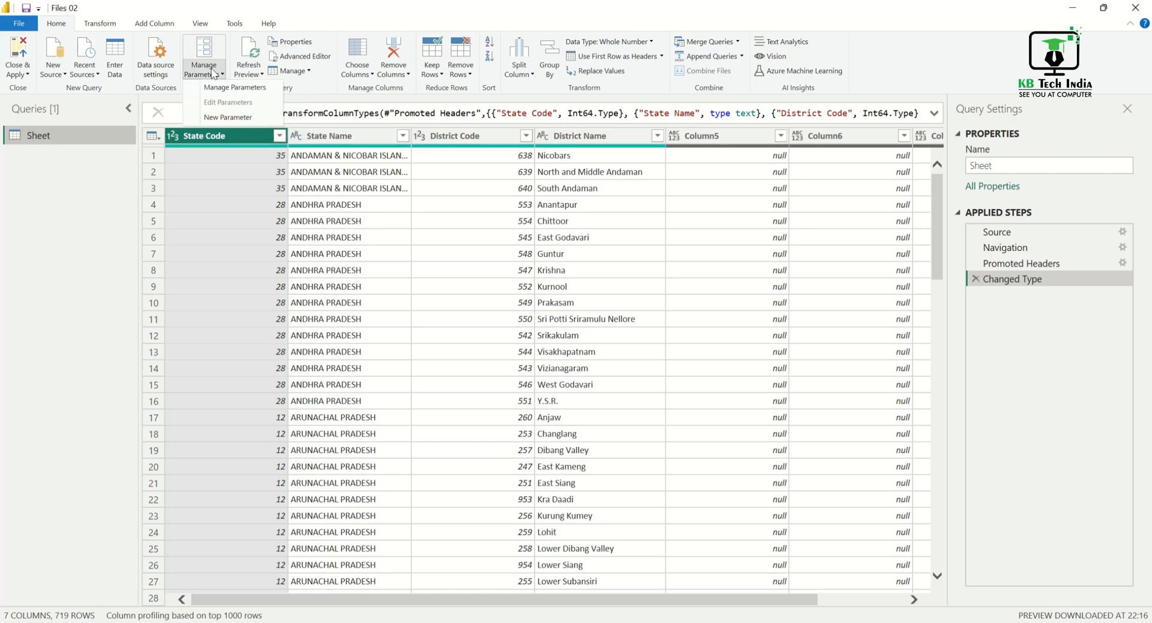
left_click(202, 65)
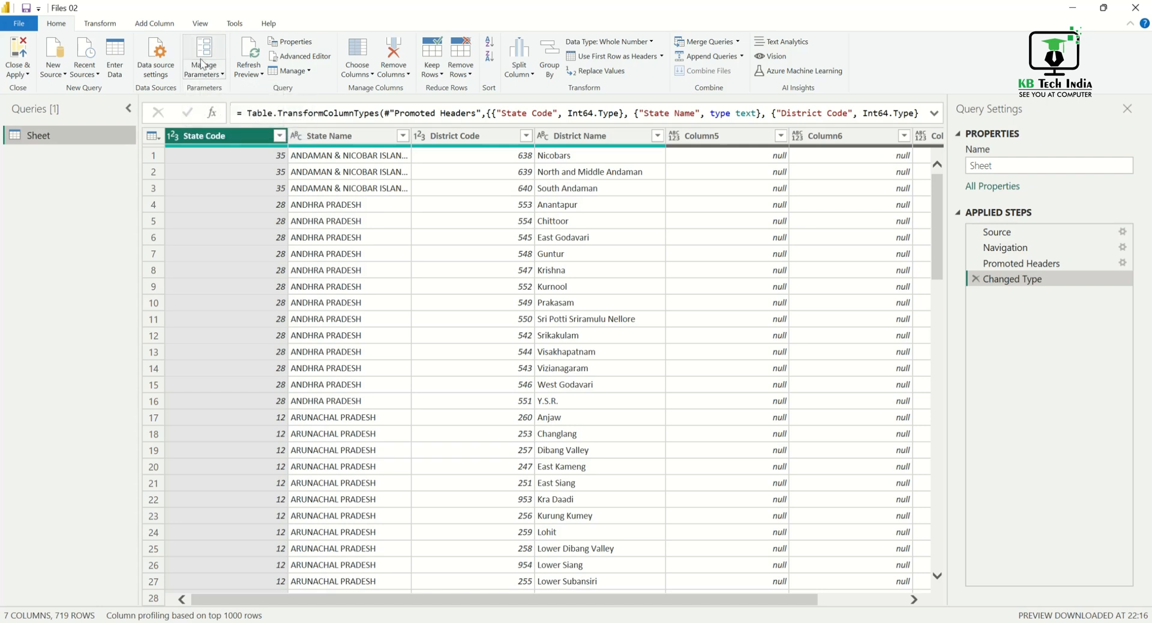
left_click(202, 65)
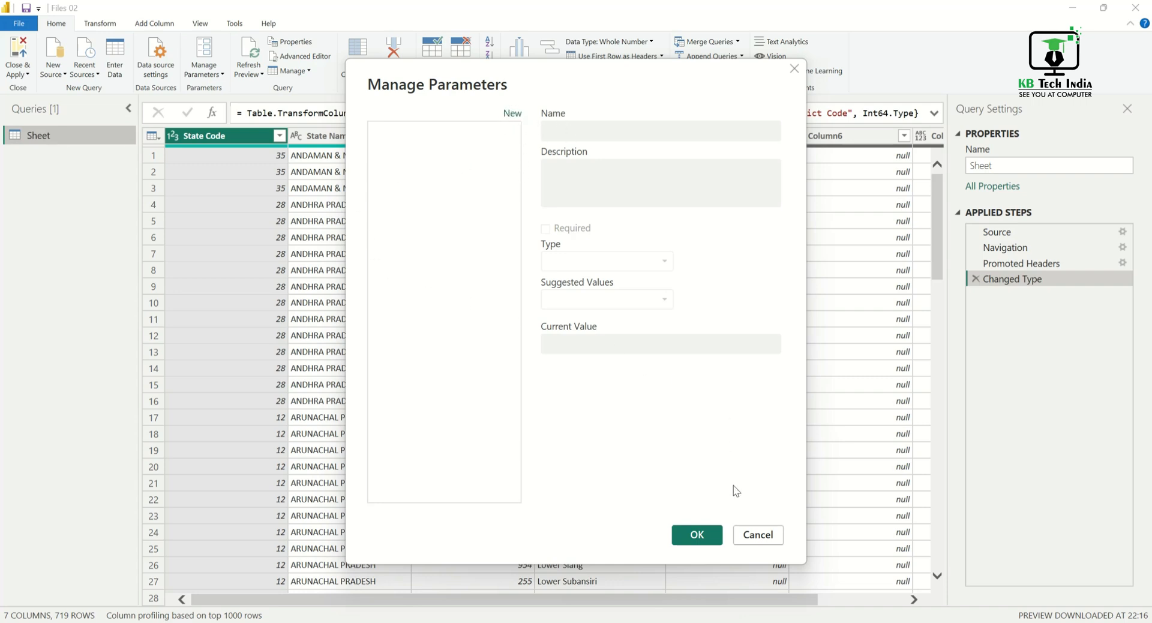
left_click(757, 535)
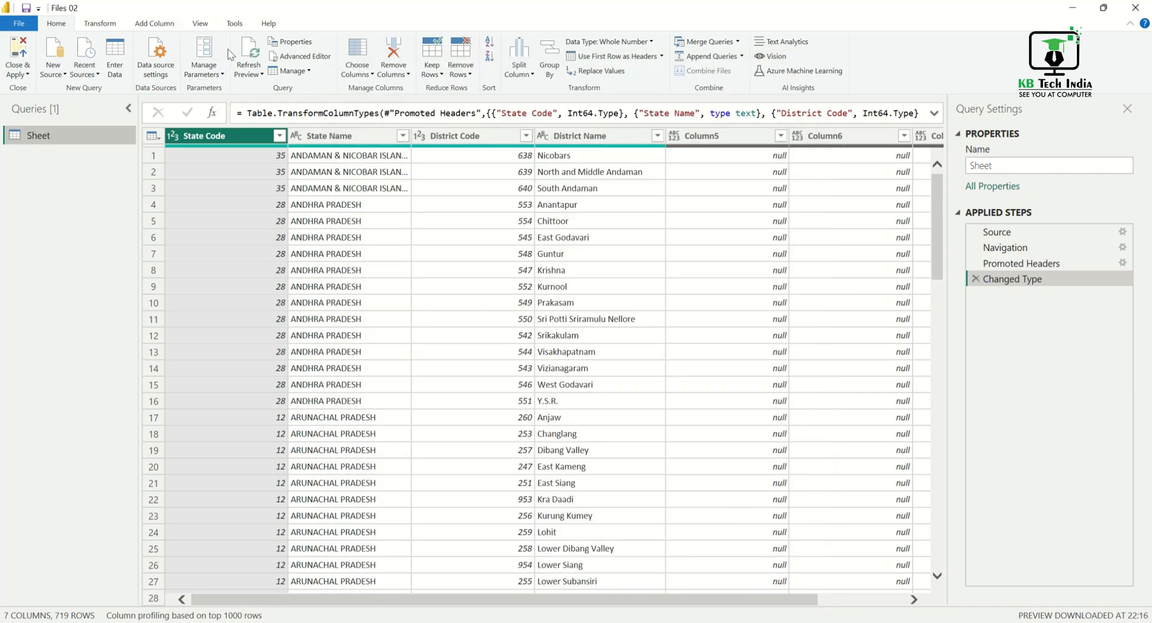
Refresh the Sheet query's preview and look at its query properties and management options without changing them
left_click(252, 55)
left_click(248, 52)
left_click(294, 41)
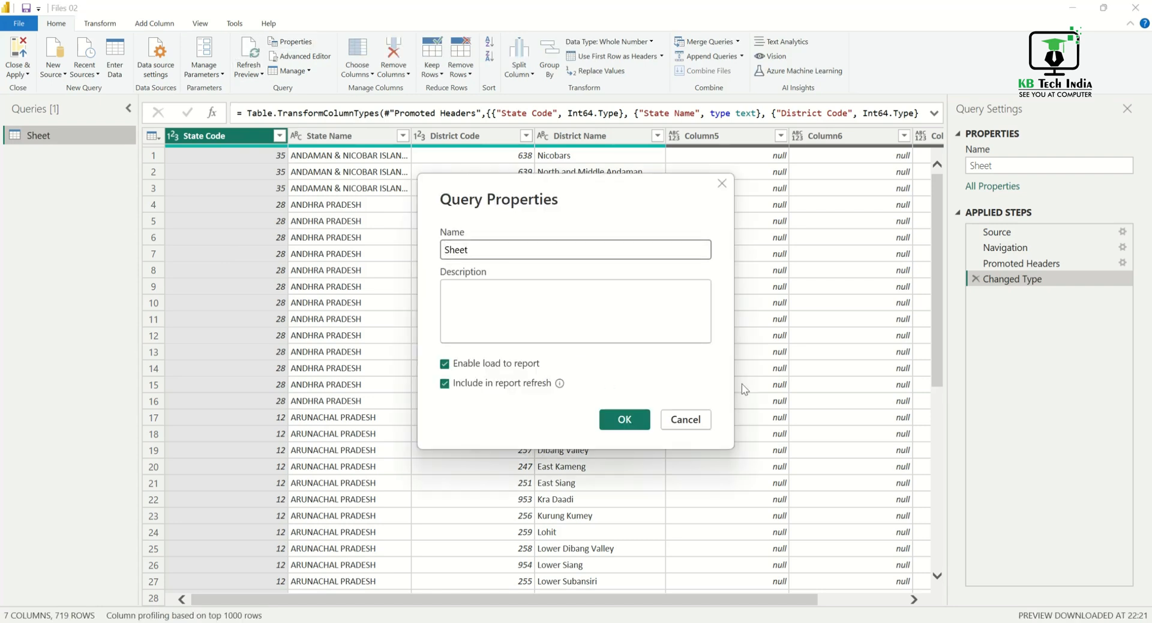
left_click(471, 284)
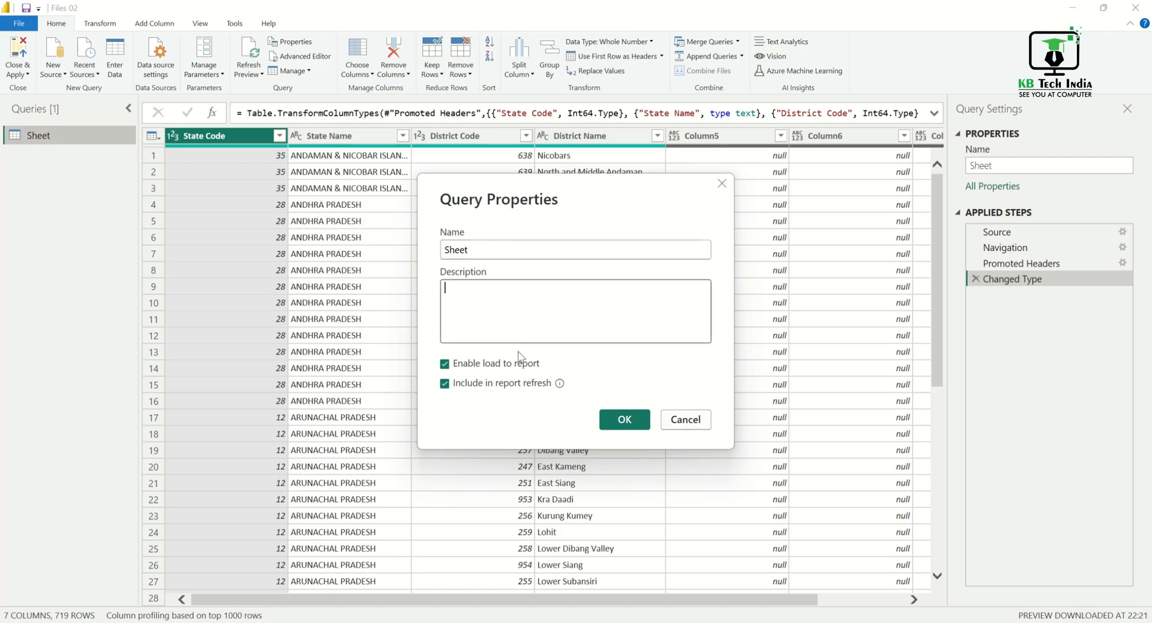
left_click(687, 423)
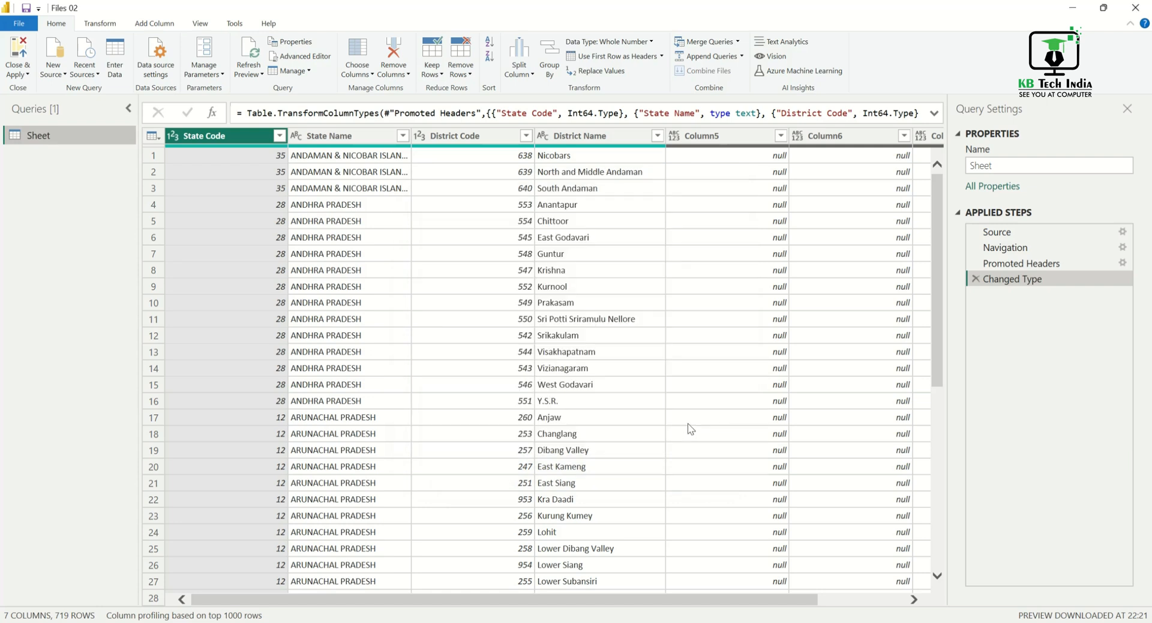
left_click(302, 71)
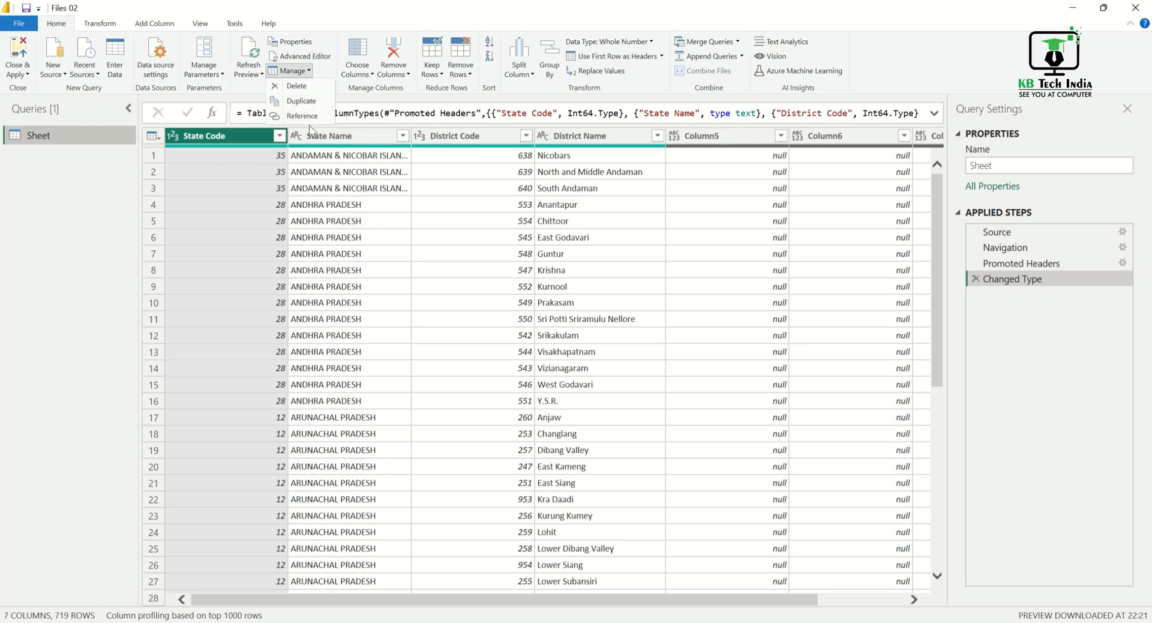
left_click(333, 211)
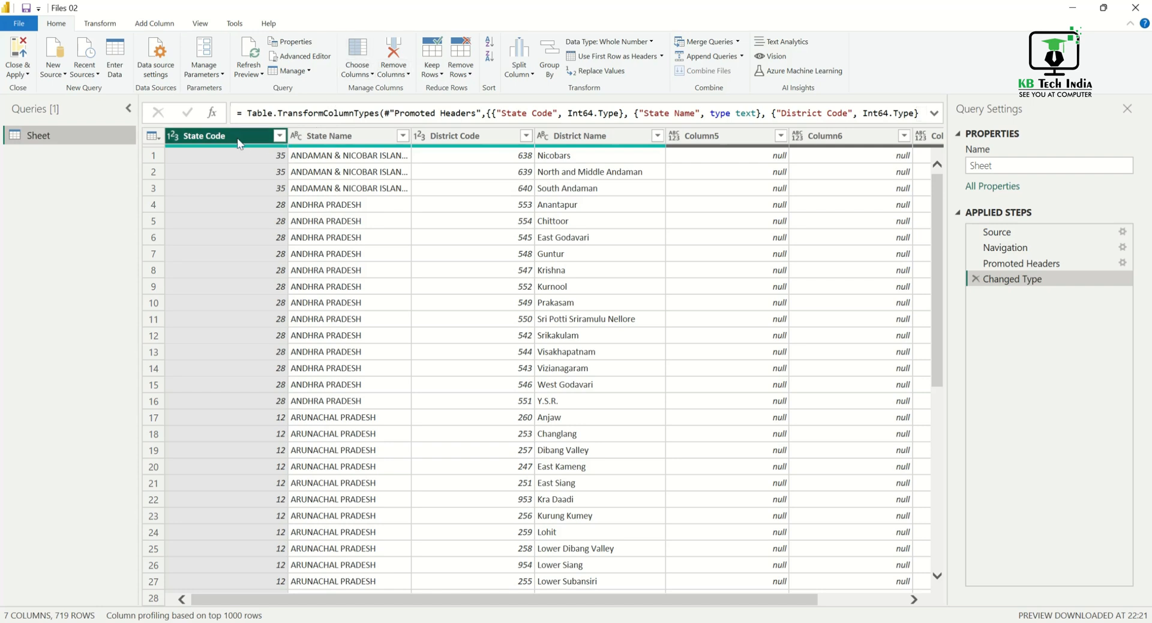
Use Choose Columns to keep only the District Name column in the Sheet query
left_click(321, 136)
left_click(219, 138)
left_click(322, 136)
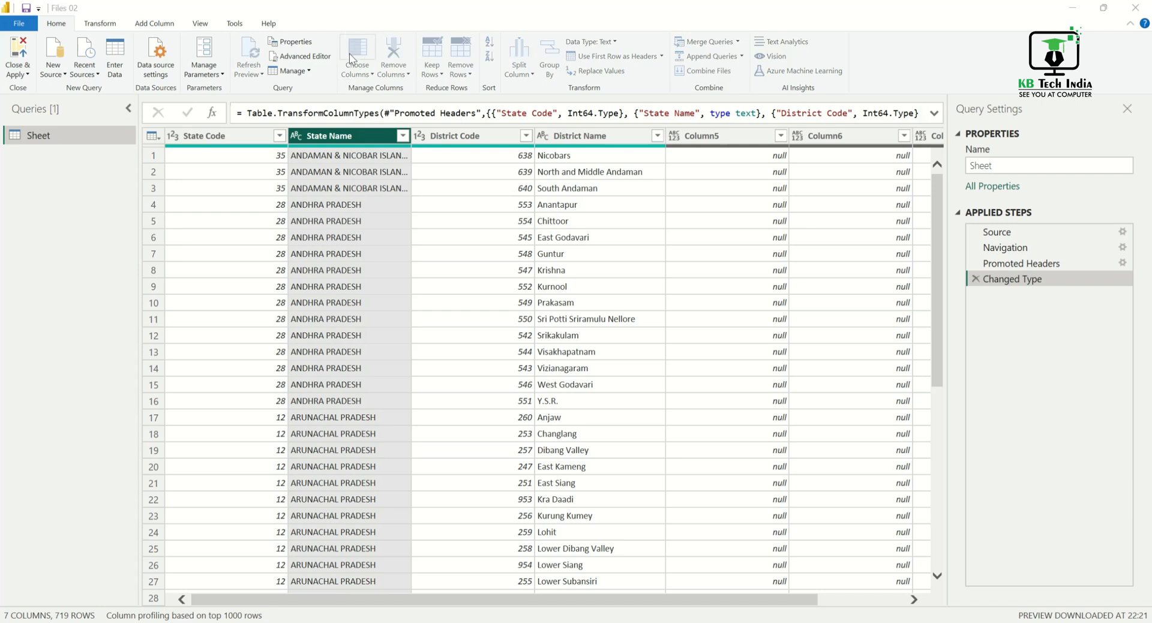
left_click(349, 52)
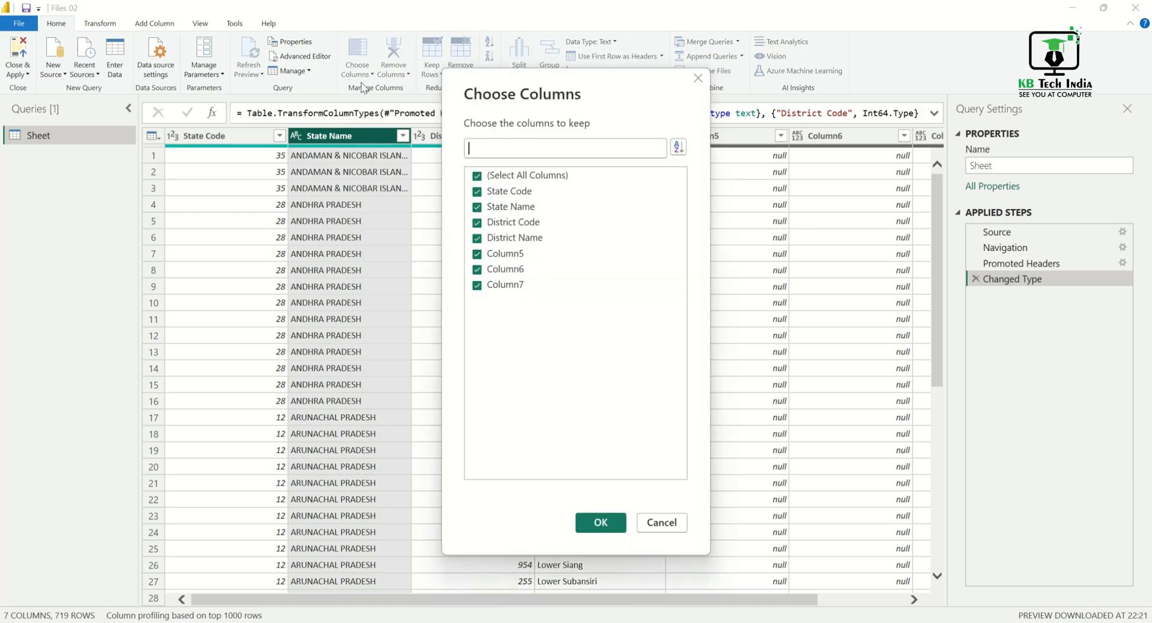
left_click(477, 175)
left_click(490, 236)
left_click(615, 523)
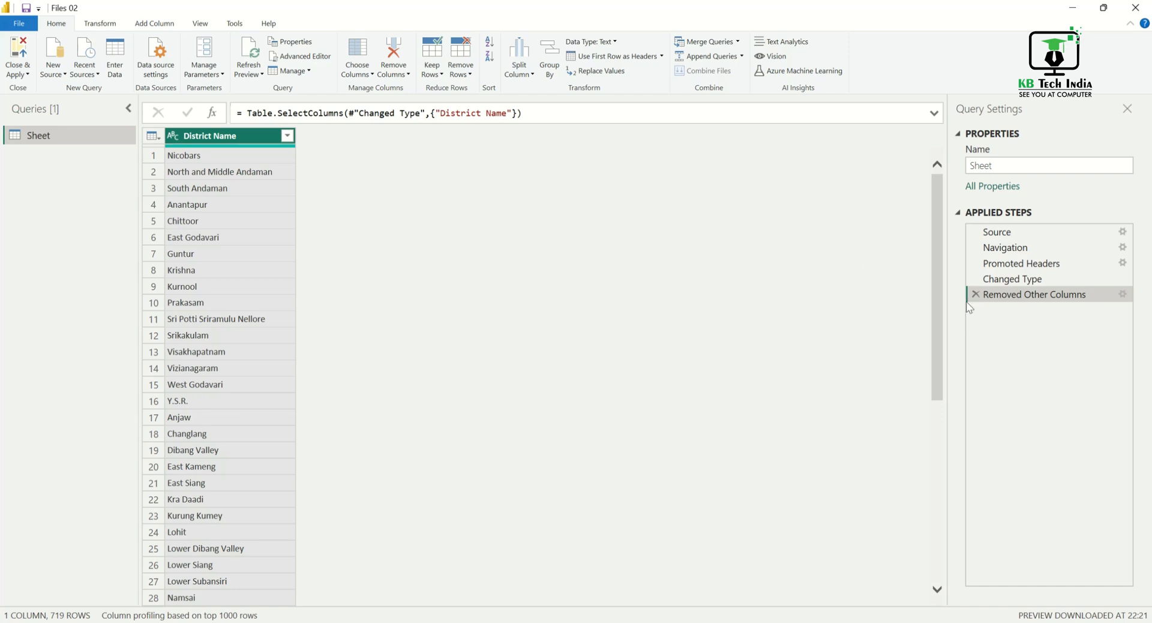
Look through the District Name rows and delete the Removed Other Columns step to restore all columns
scroll(288, 481, "down", 15)
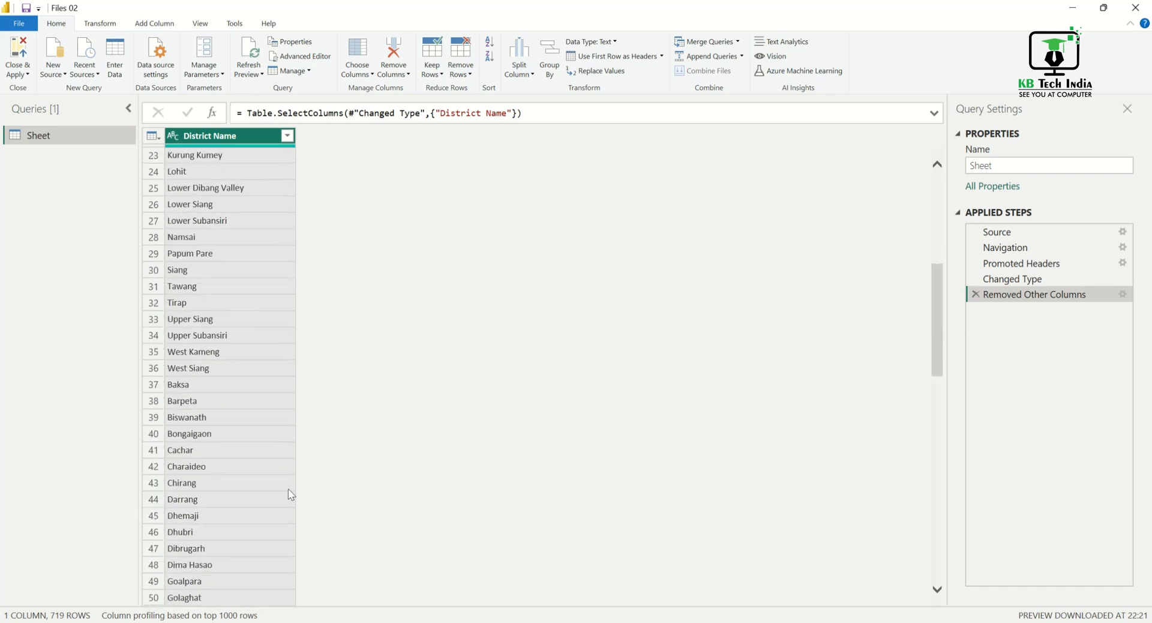
scroll(322, 465, "up", 15)
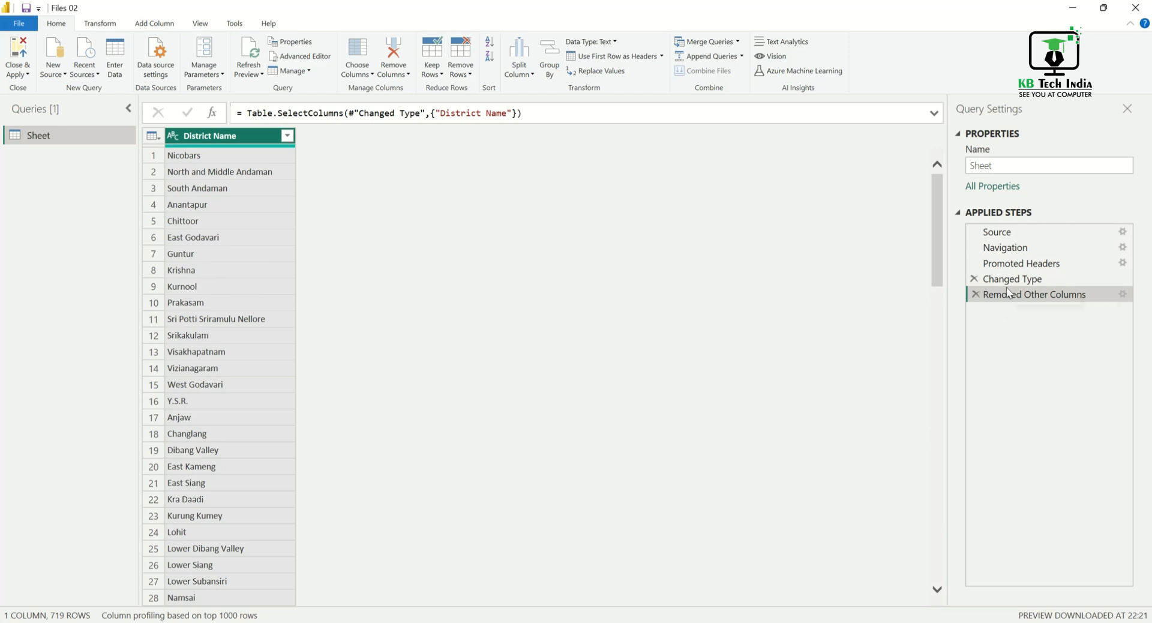
left_click(976, 294)
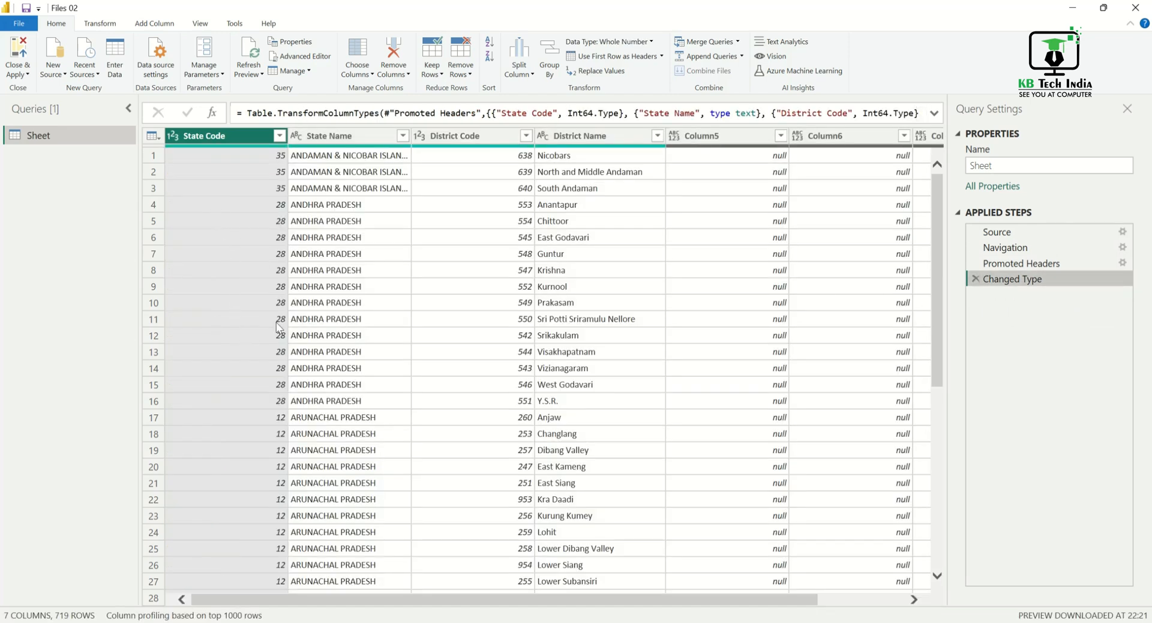
Remove the State Code and District Name columns, and undo this by deleting the Removed Columns step
left_click(399, 64)
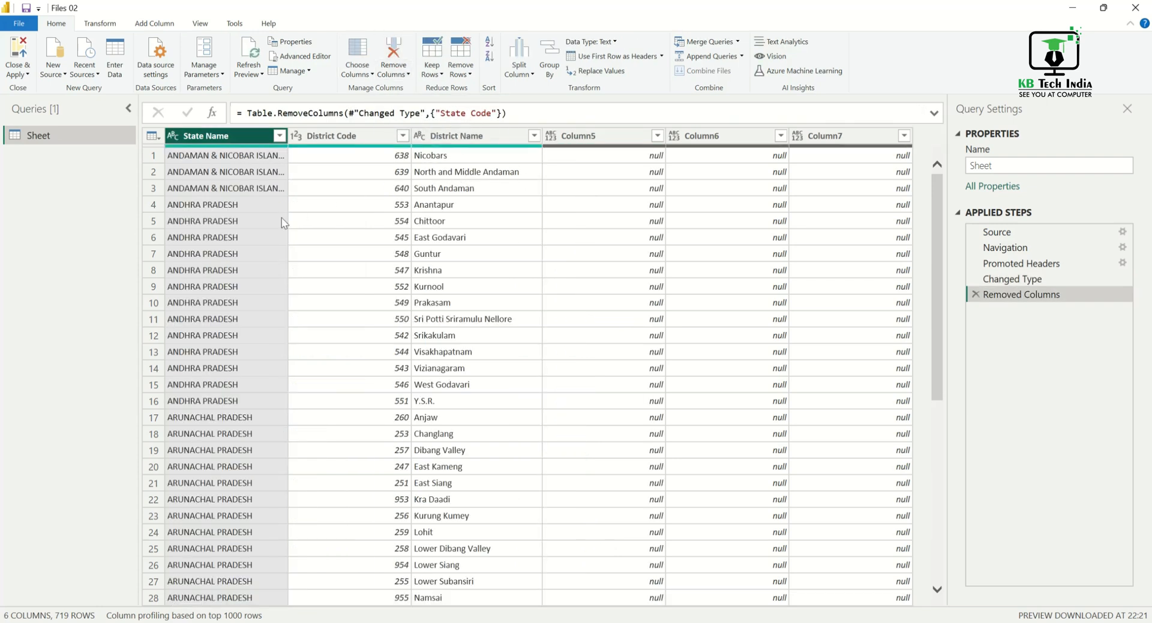
left_click(474, 136)
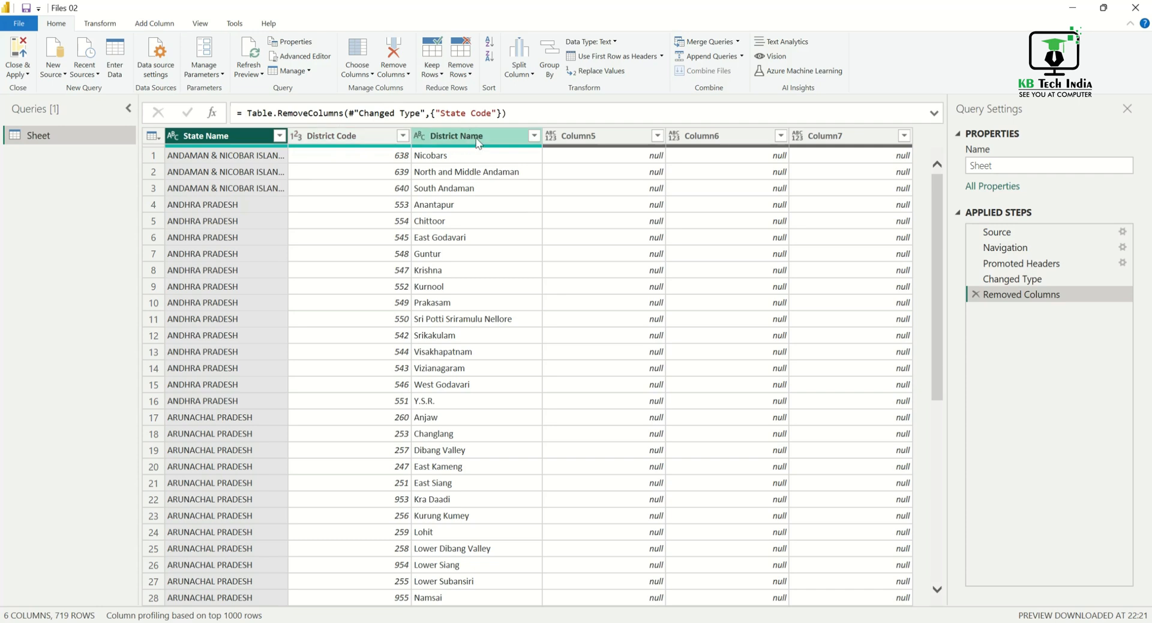
left_click(393, 57)
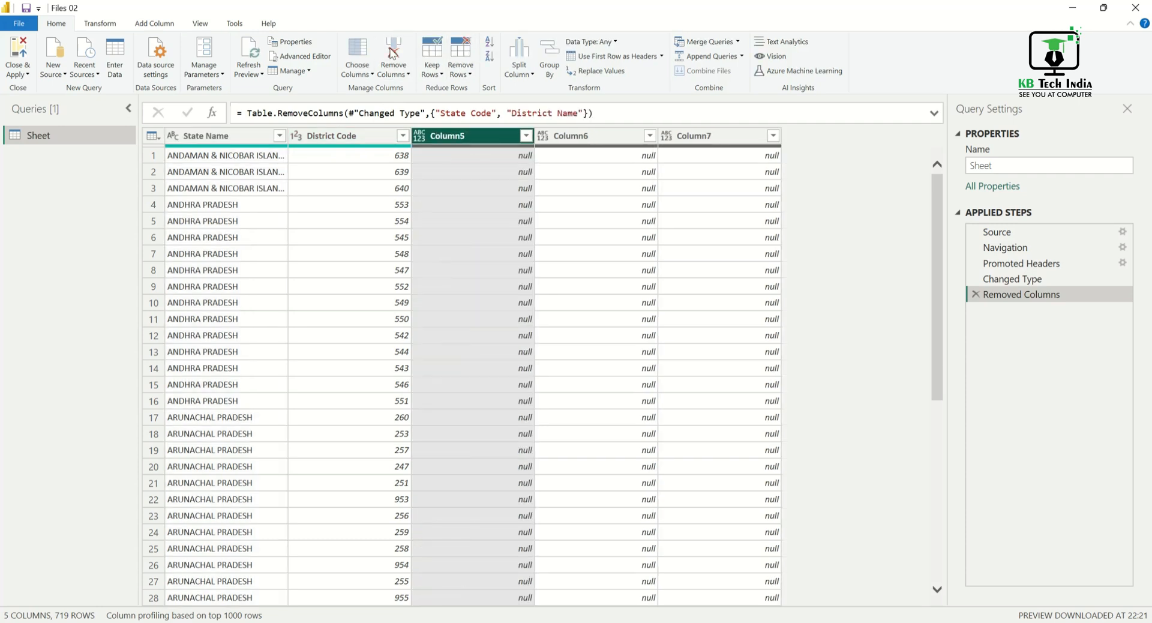
left_click(975, 295)
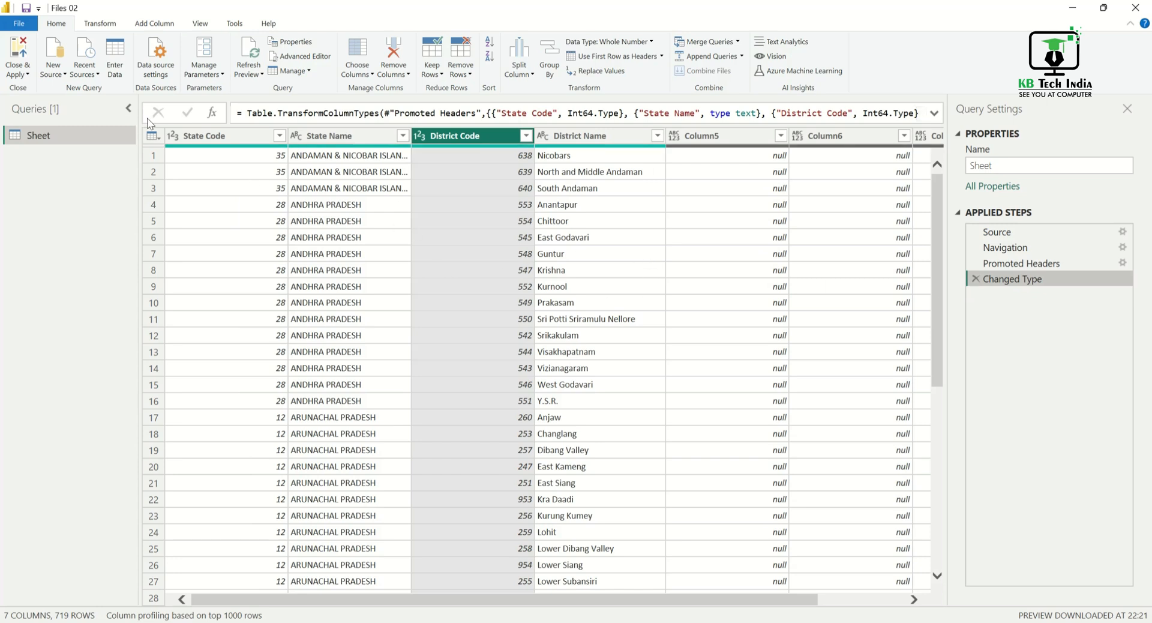
Select the State Code column and compare the options for keeping rows with those for removing rows
left_click(190, 139)
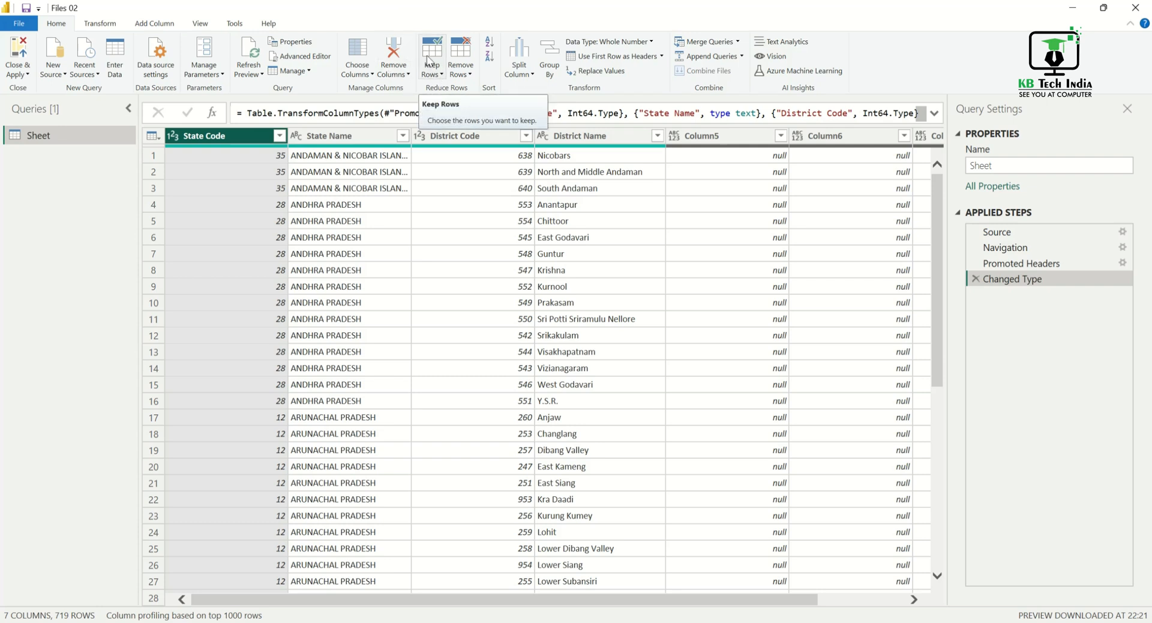
left_click(440, 75)
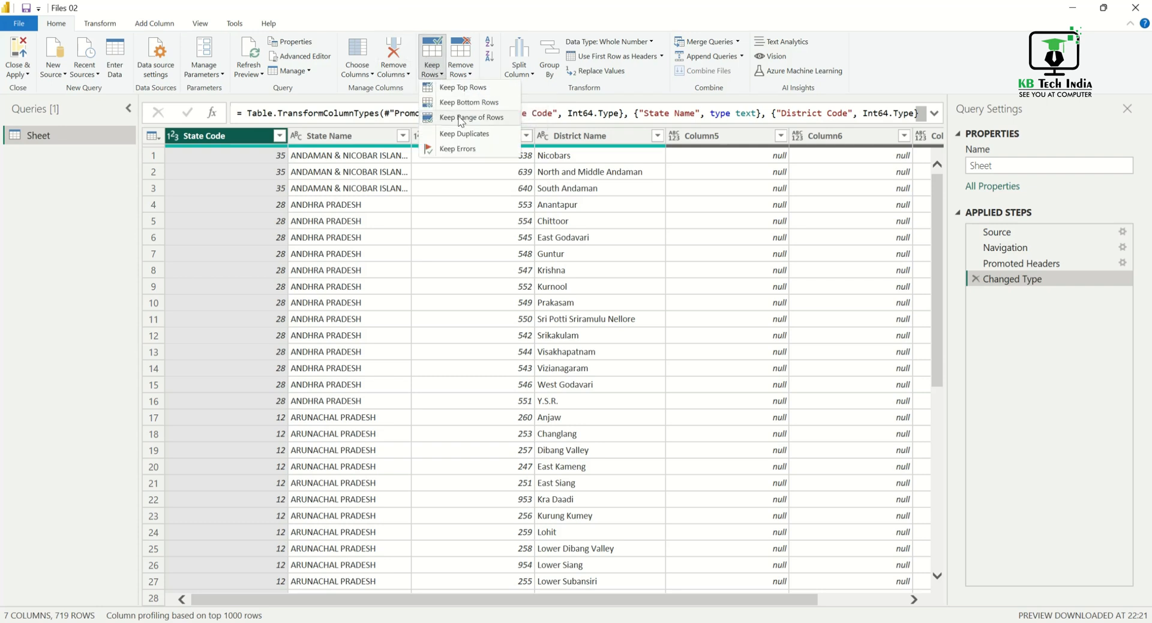
left_click(469, 71)
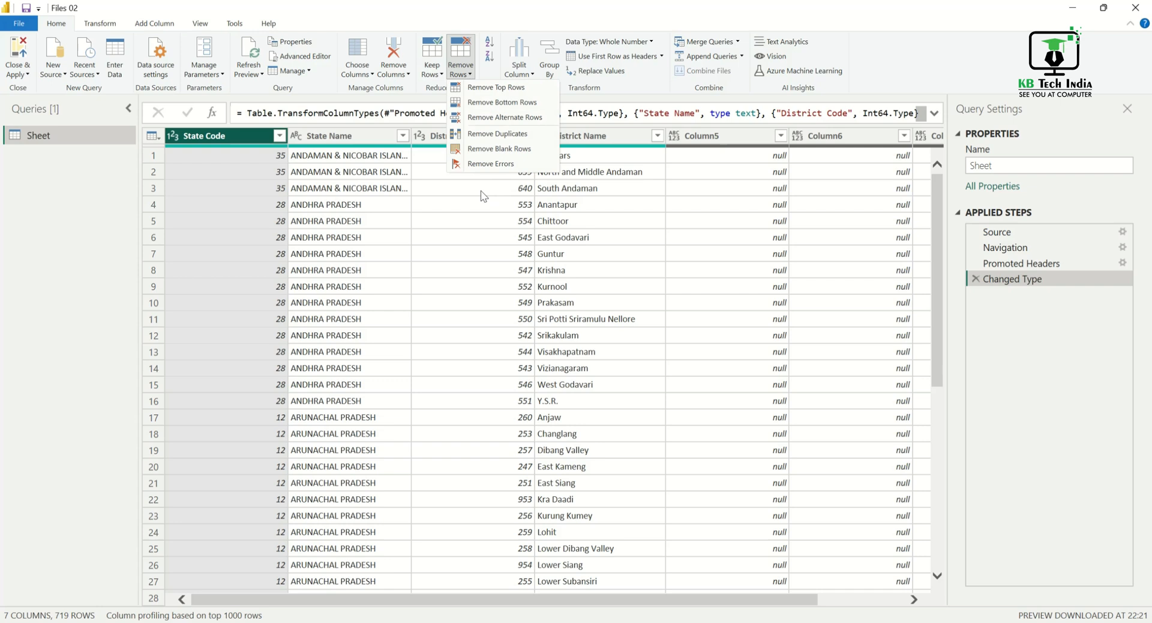
left_click(437, 77)
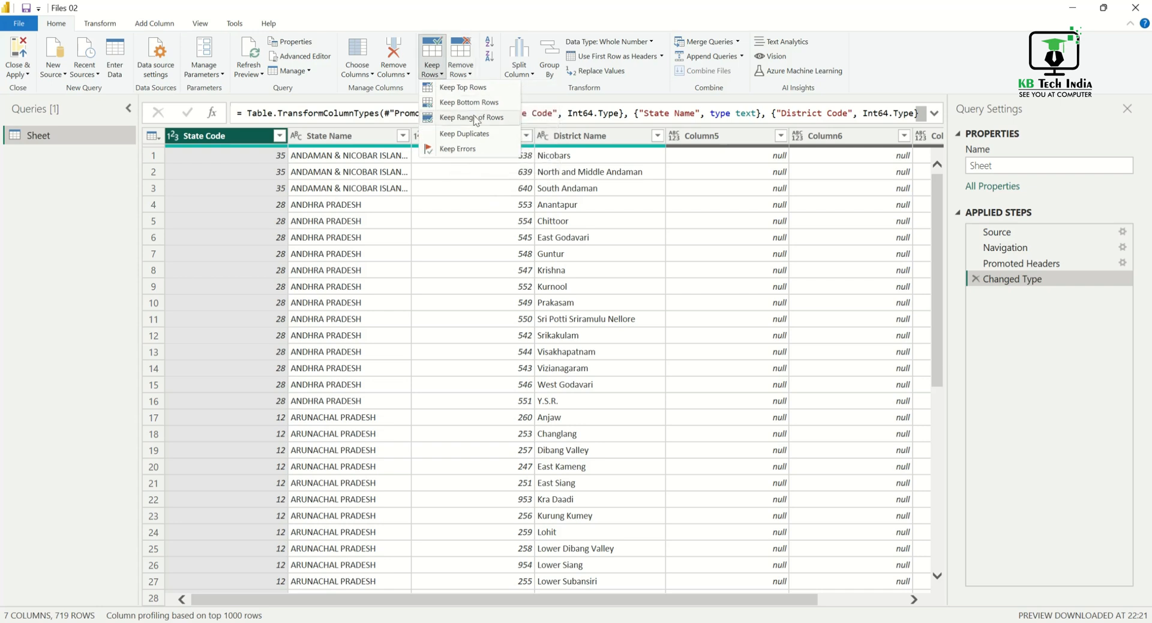
left_click(489, 75)
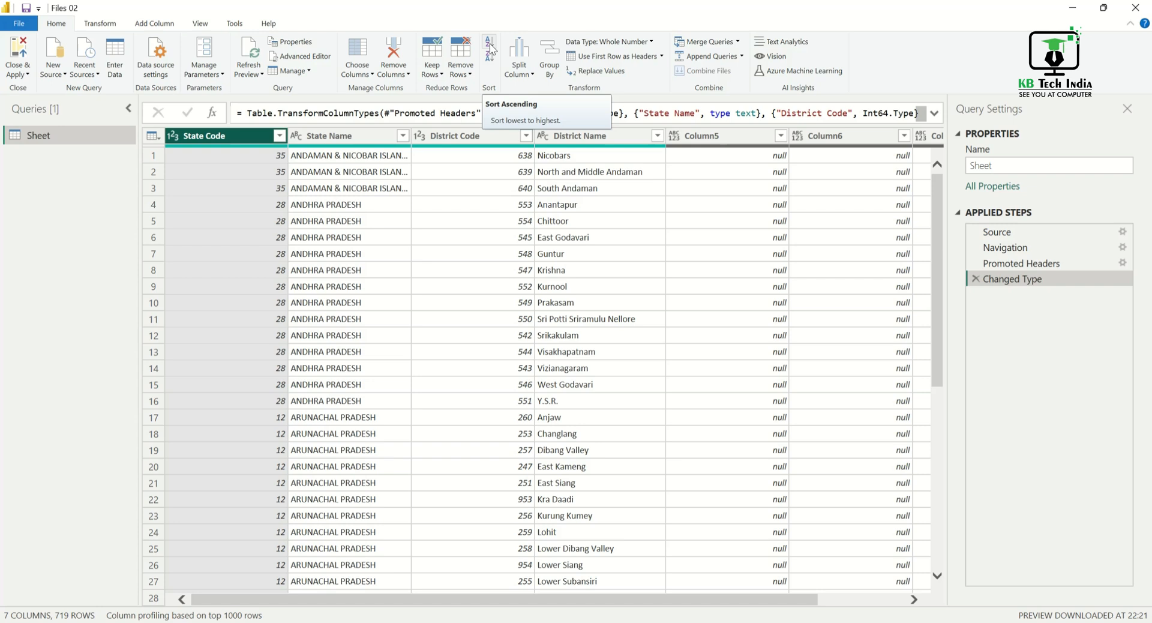
Sort the Sheet query by the State Name column in ascending order
left_click(301, 142)
left_click(351, 141)
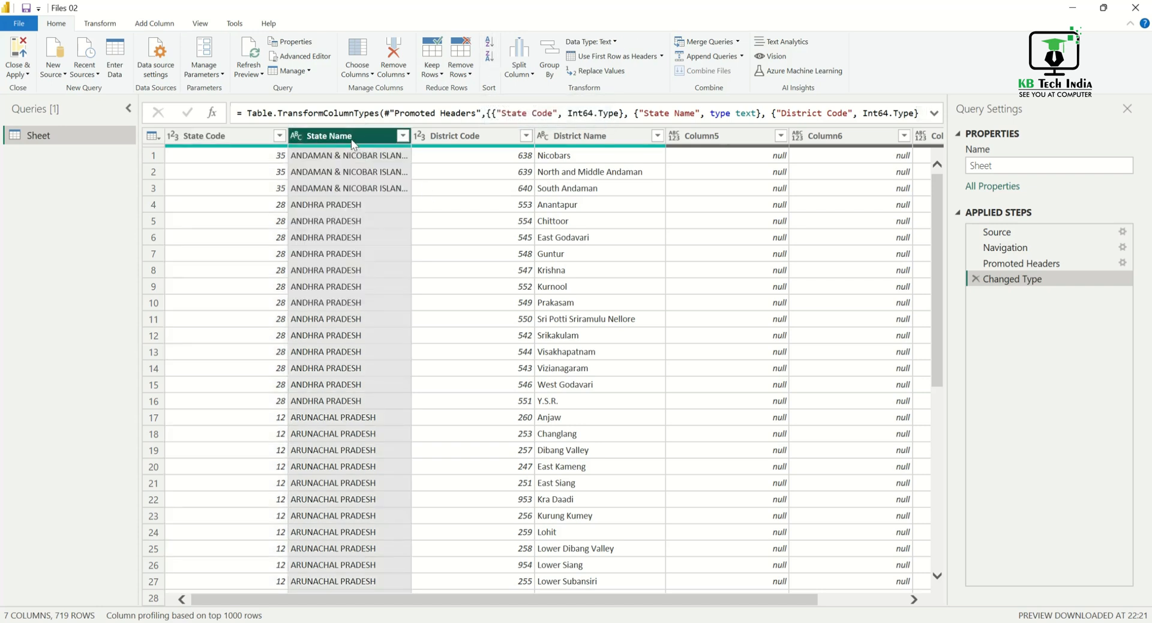
left_click(489, 42)
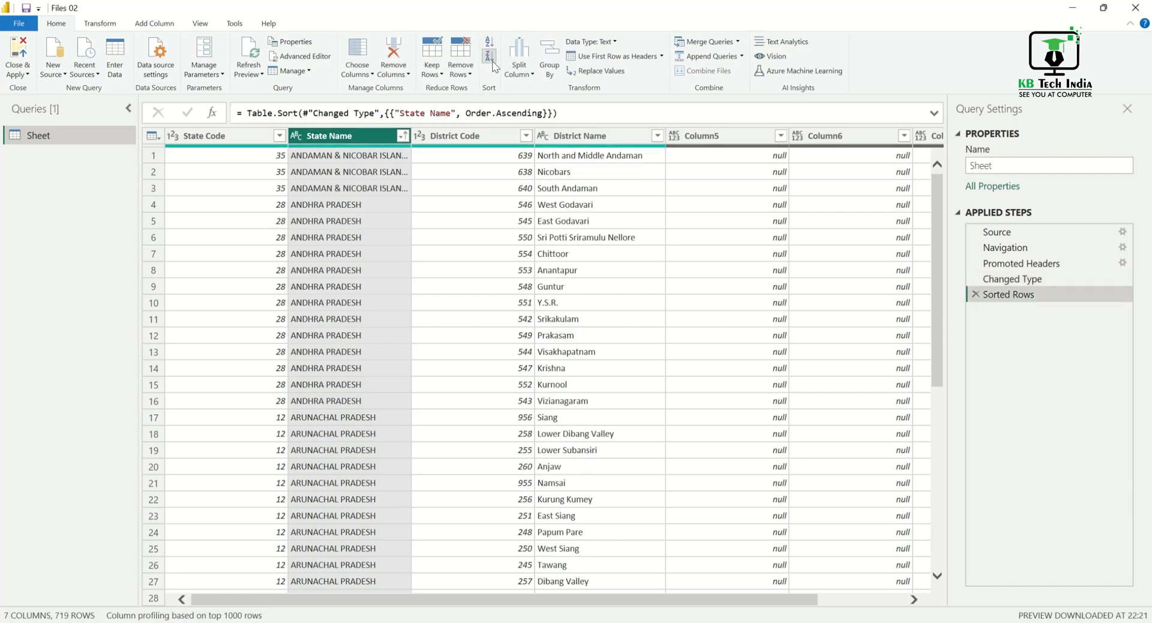
Compare both sort orders on the State Name column and leave it sorted in descending order
left_click(489, 57)
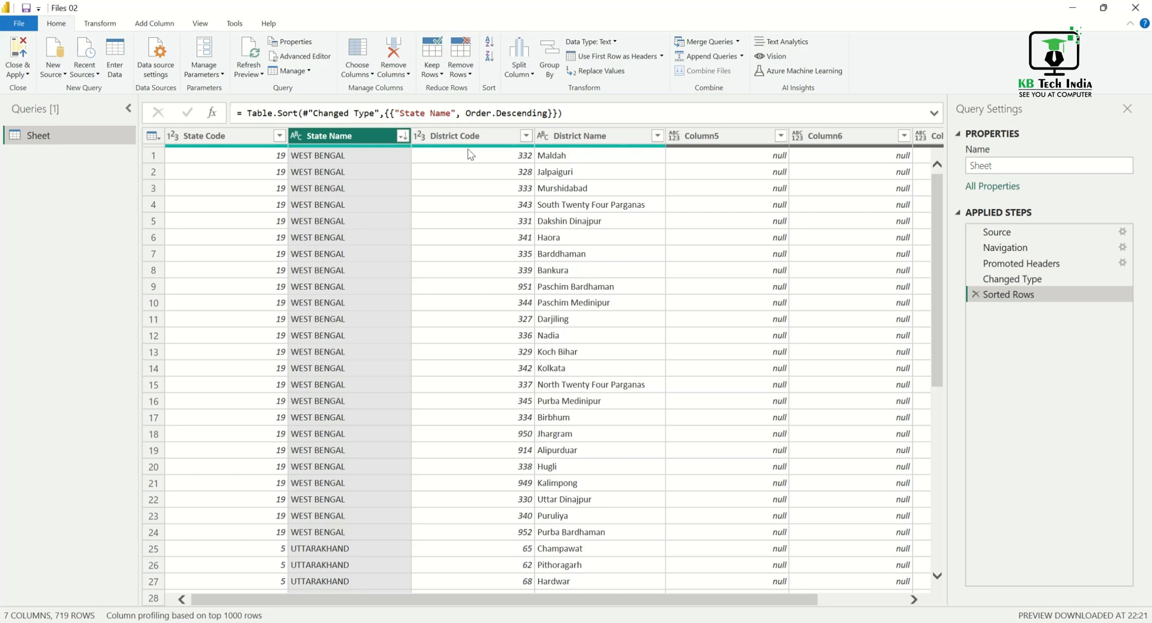
left_click(490, 43)
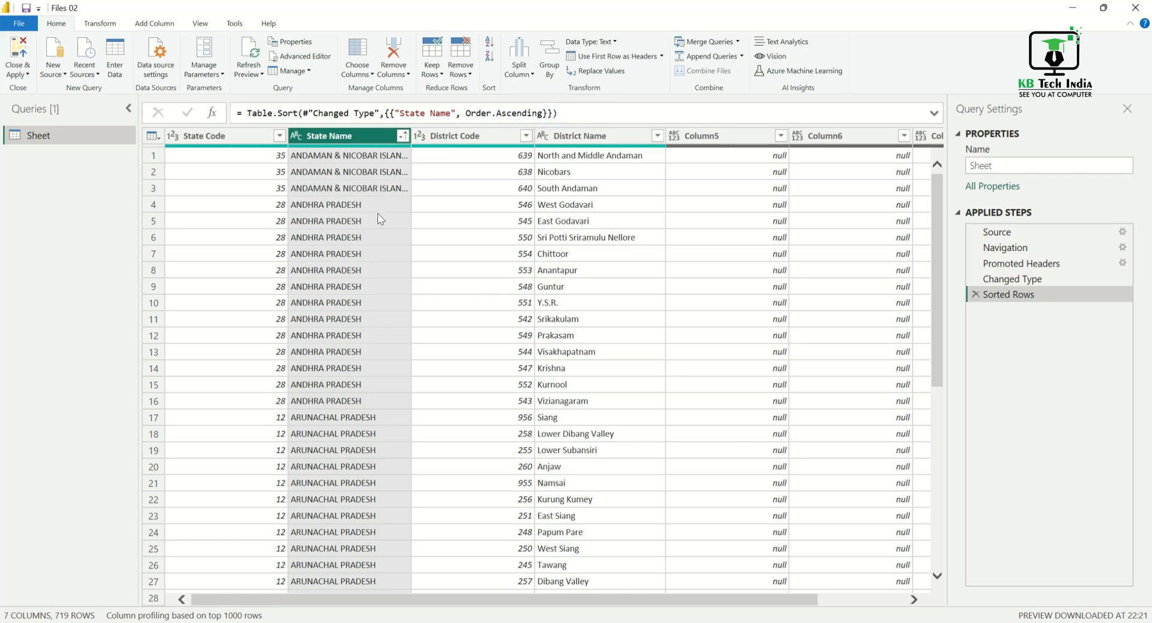
left_click(489, 58)
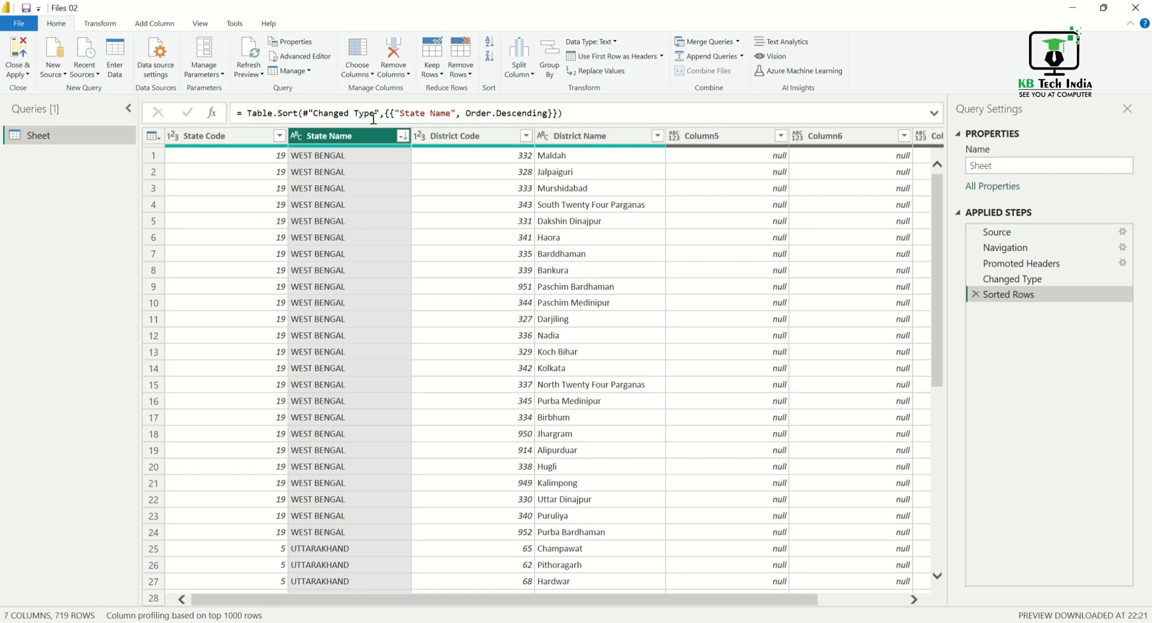
scroll(354, 354, "down", 6)
scroll(352, 354, "up", 6)
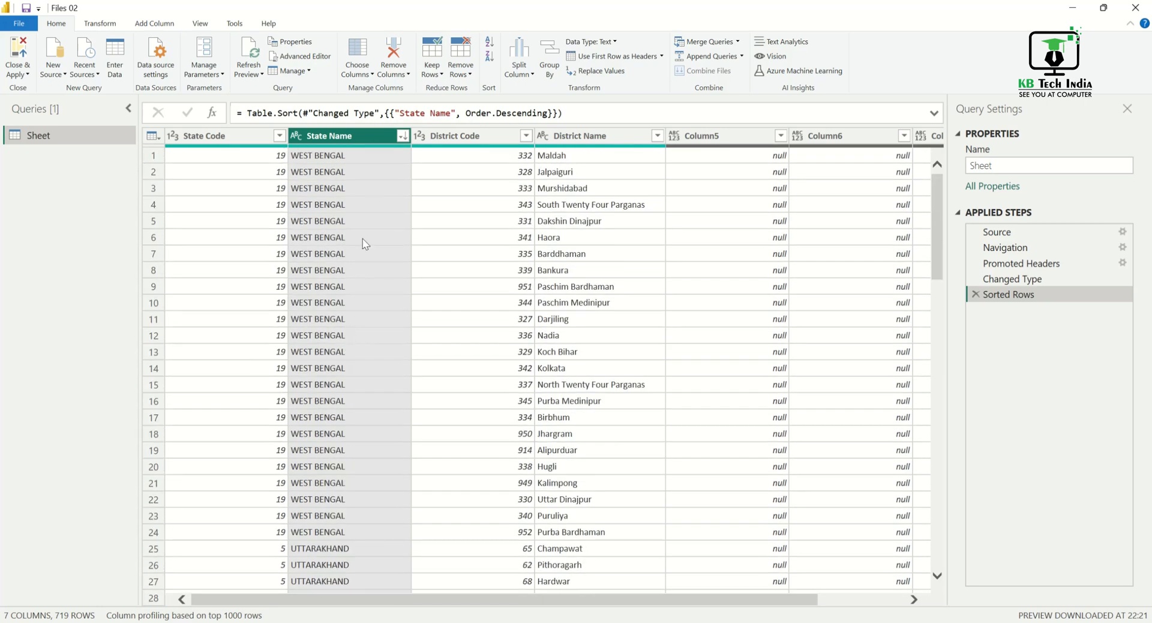
Review the available methods for splitting a column and select the District Code column
left_click(526, 74)
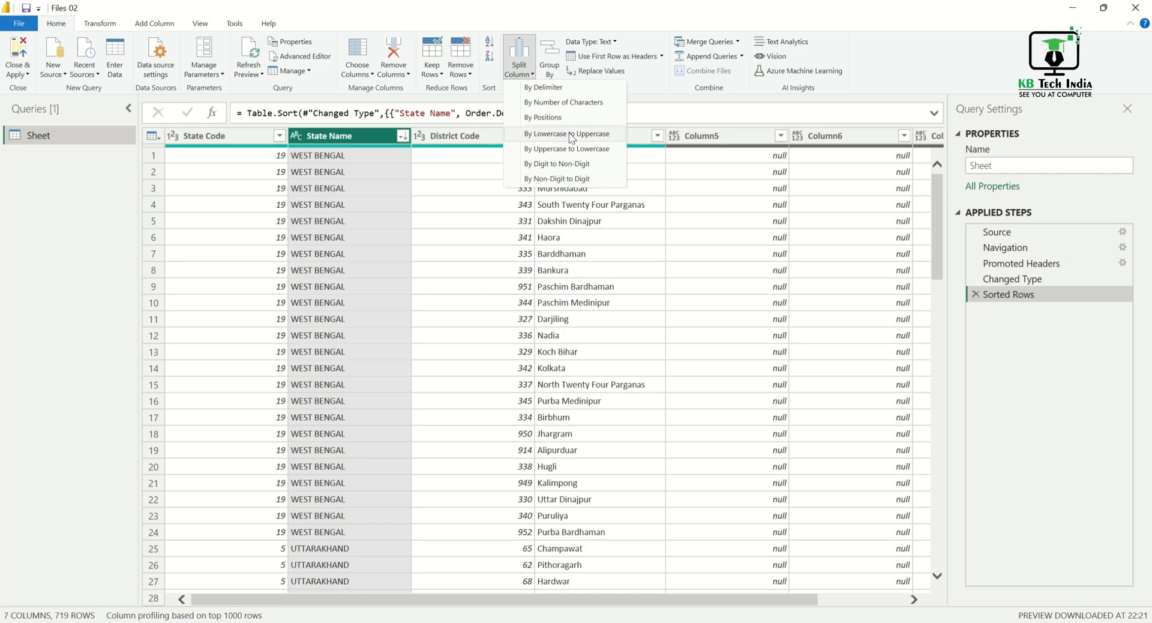
left_click(334, 203)
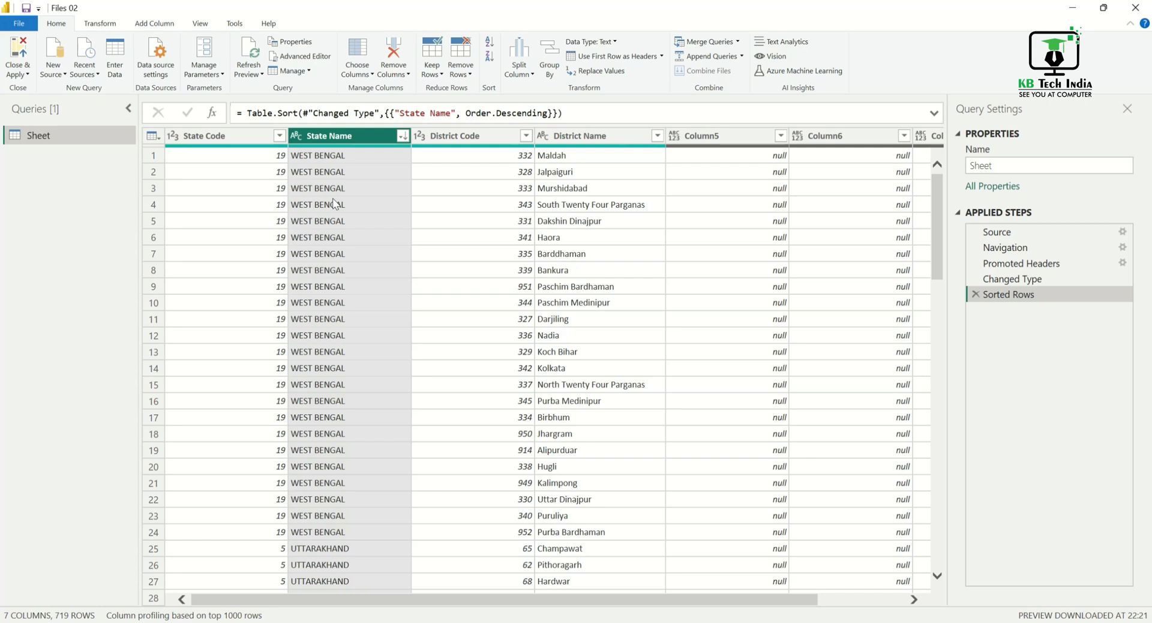
left_click(465, 157)
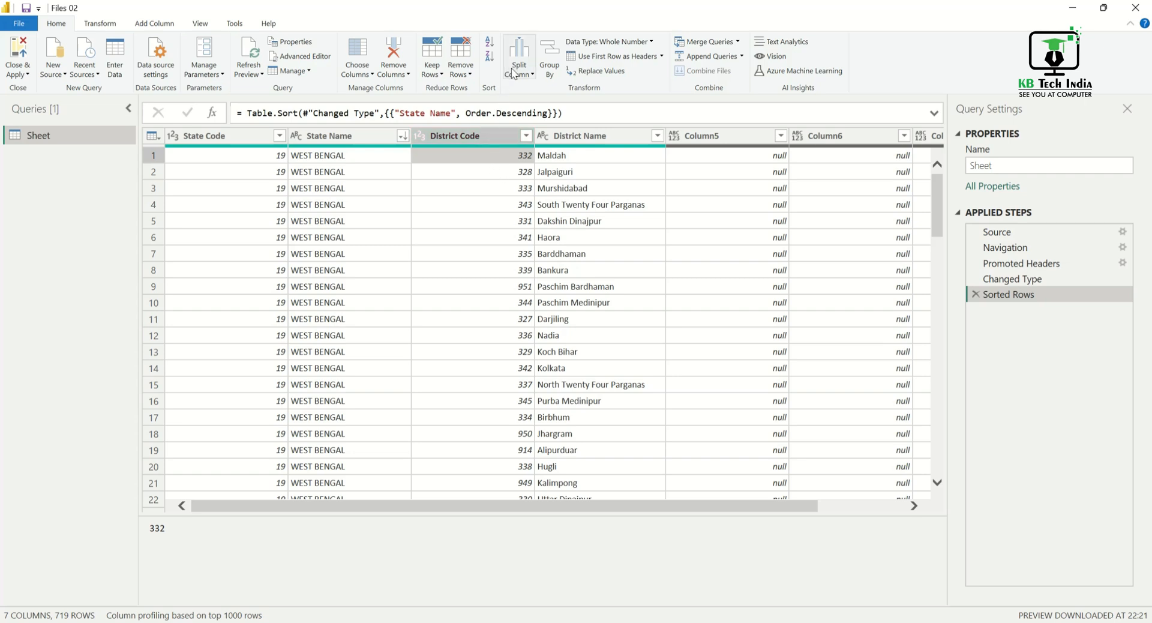
left_click(581, 207)
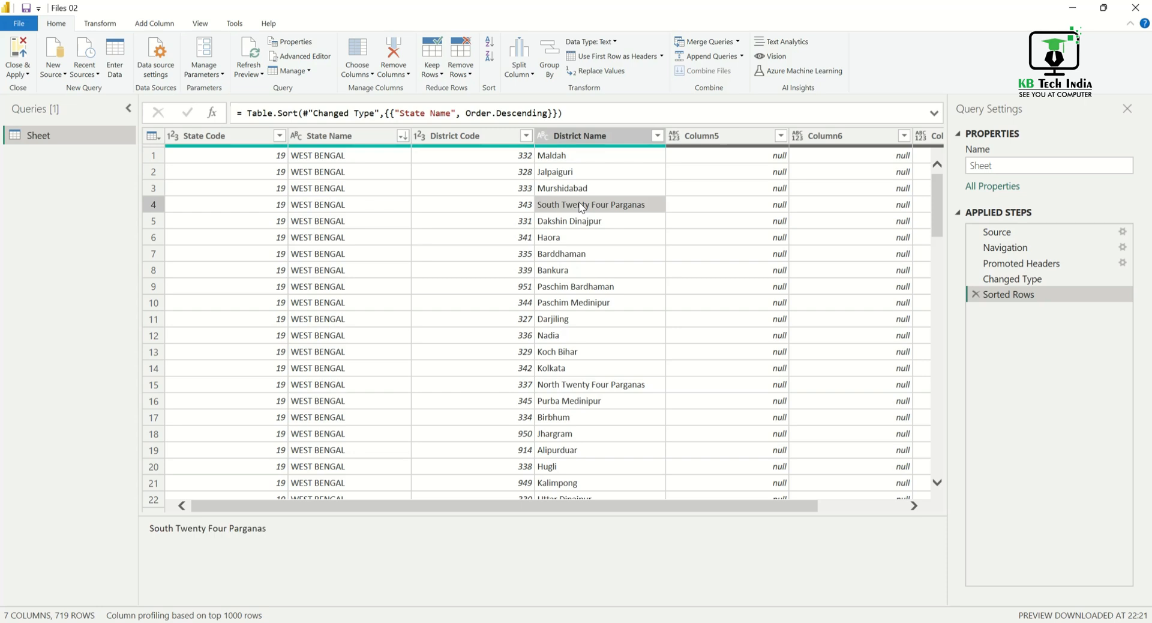
left_click(447, 135)
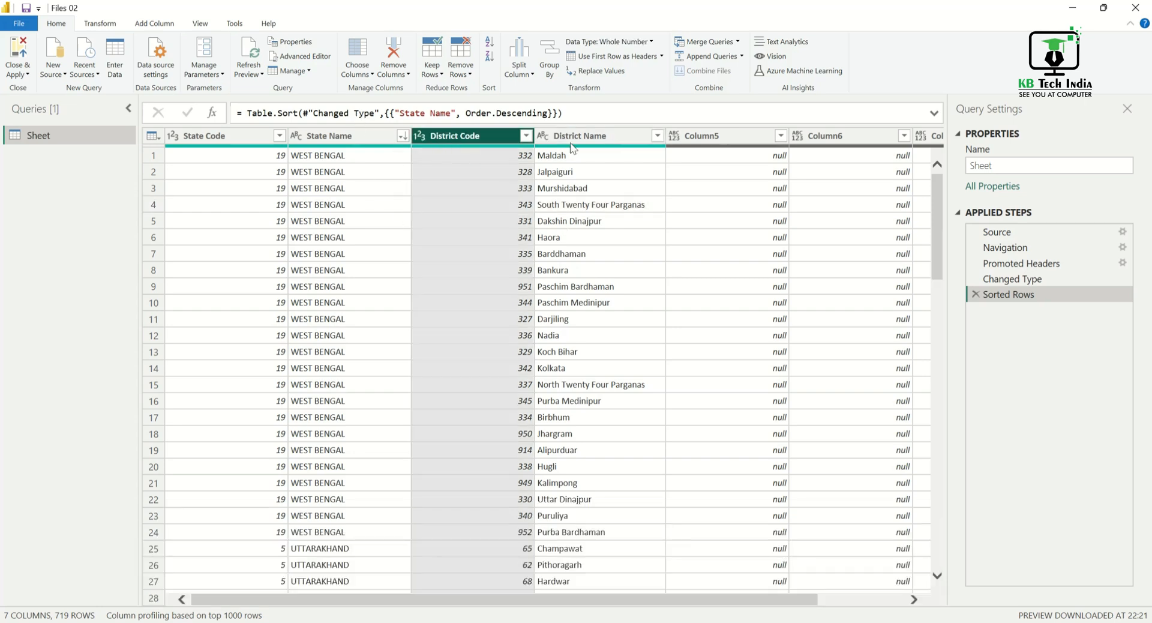
left_click(550, 53)
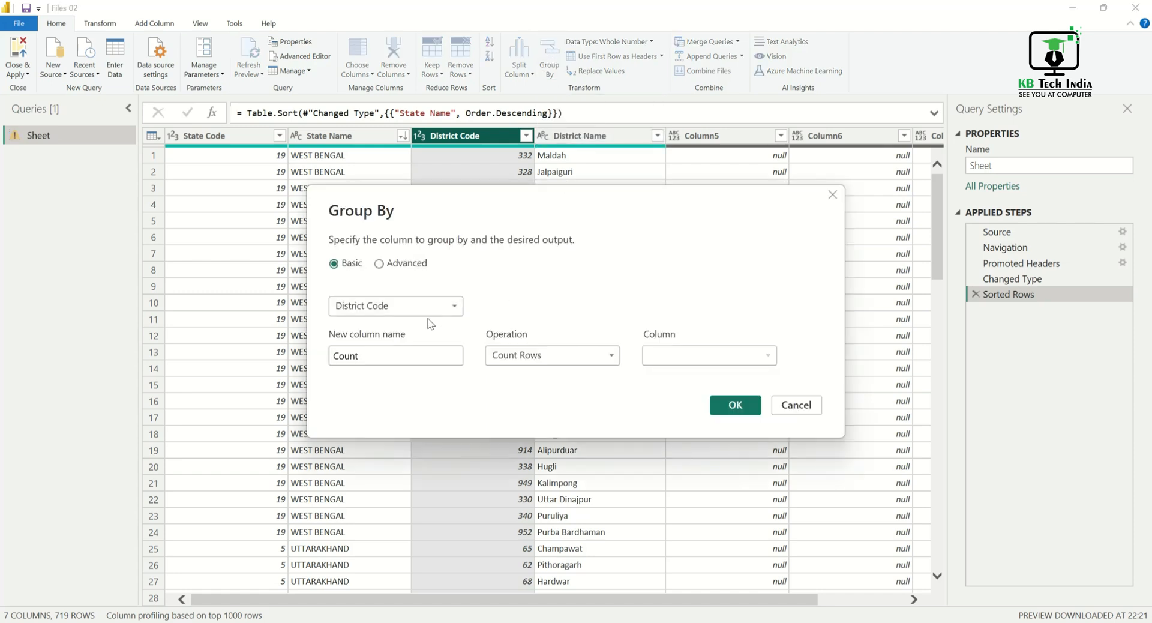
left_click(408, 308)
left_click(409, 391)
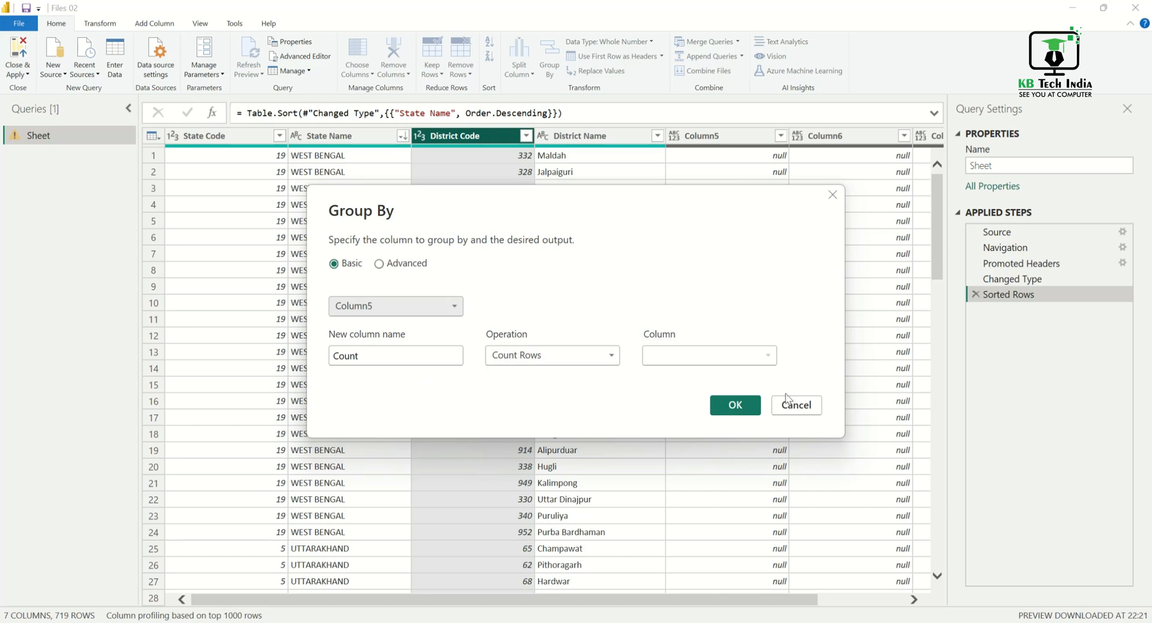
left_click(795, 406)
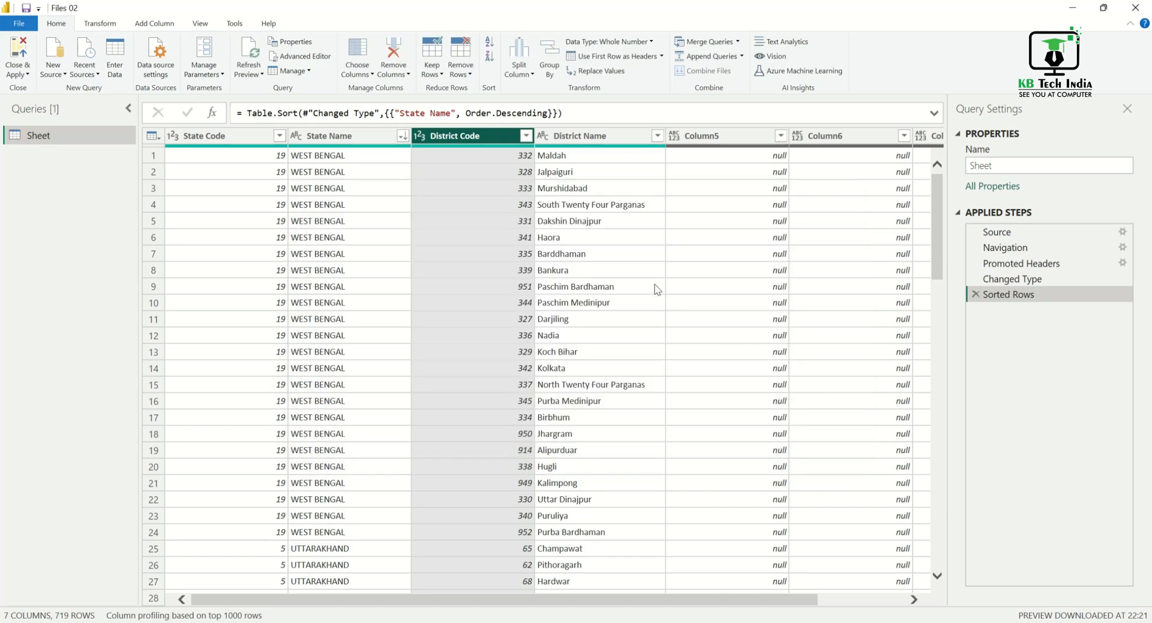
Change the District Code data type to Fixed decimal number, then replace that conversion with Decimal Number
left_click(651, 42)
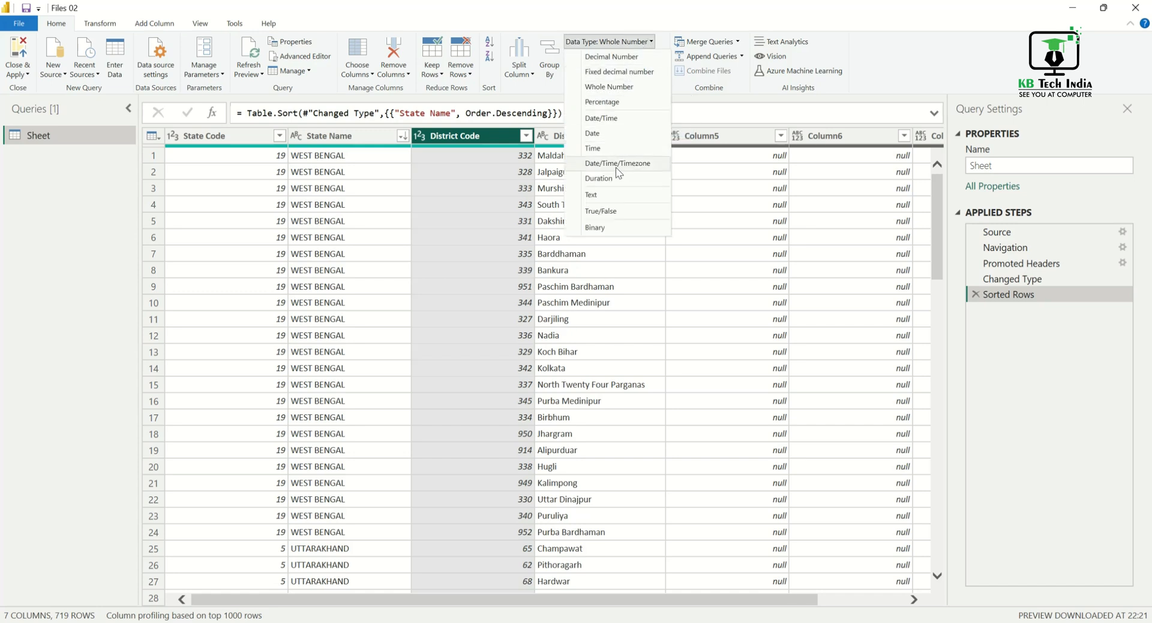
left_click(612, 74)
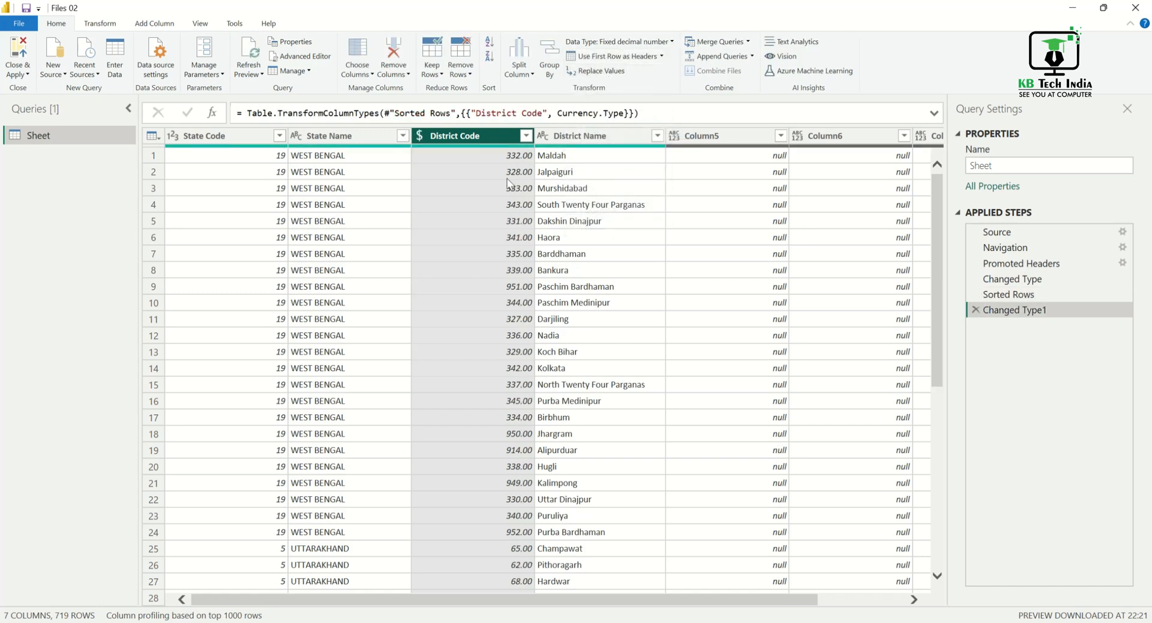
left_click(658, 43)
left_click(640, 56)
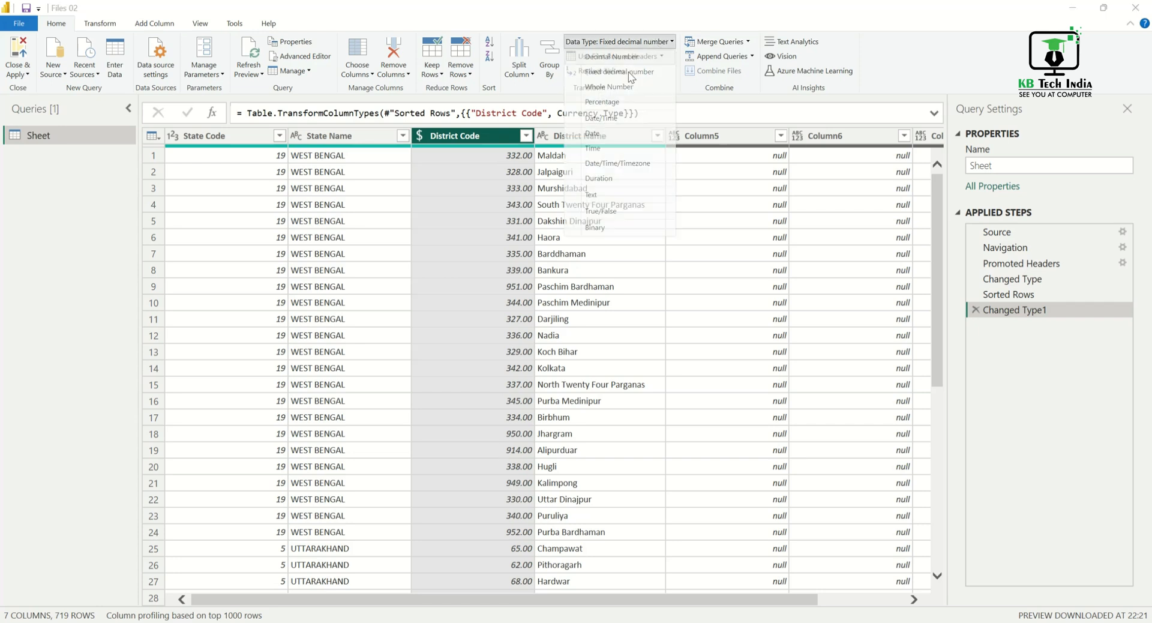
left_click(602, 354)
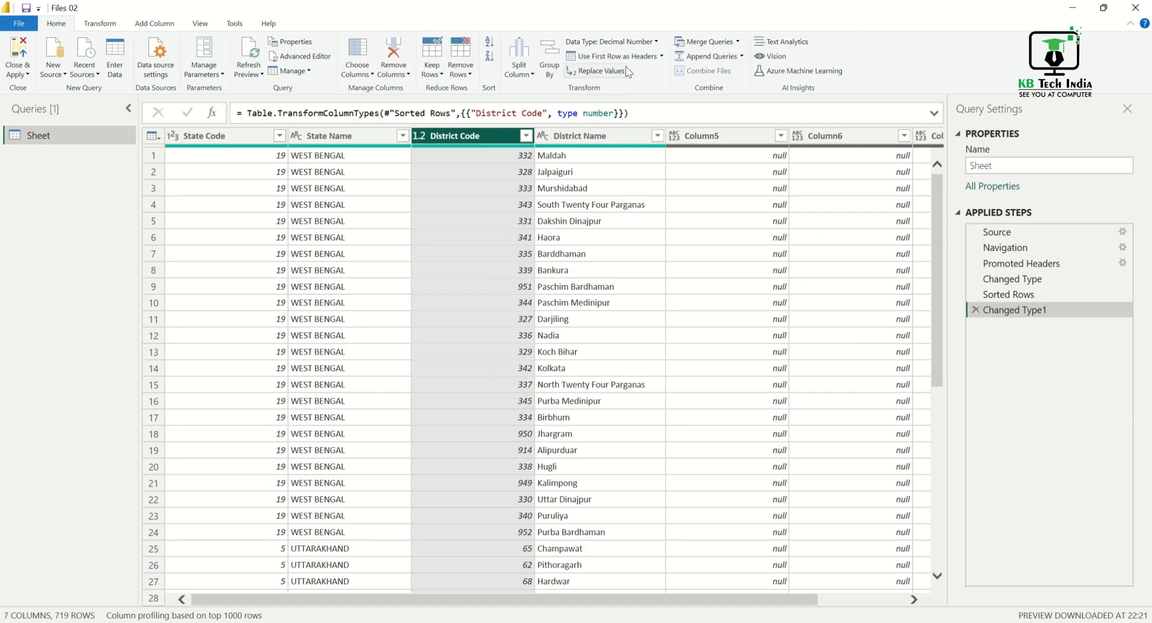
Convert the District Code column to Date, replacing the current conversion, and undo it by deleting the Changed Type1 step
left_click(656, 41)
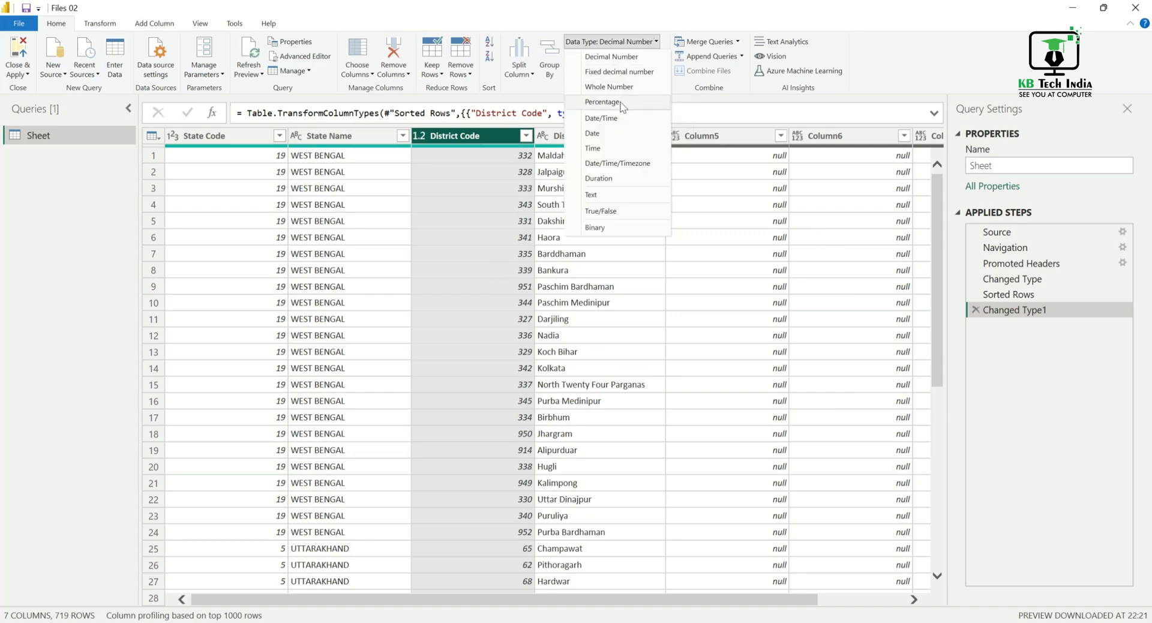
left_click(591, 148)
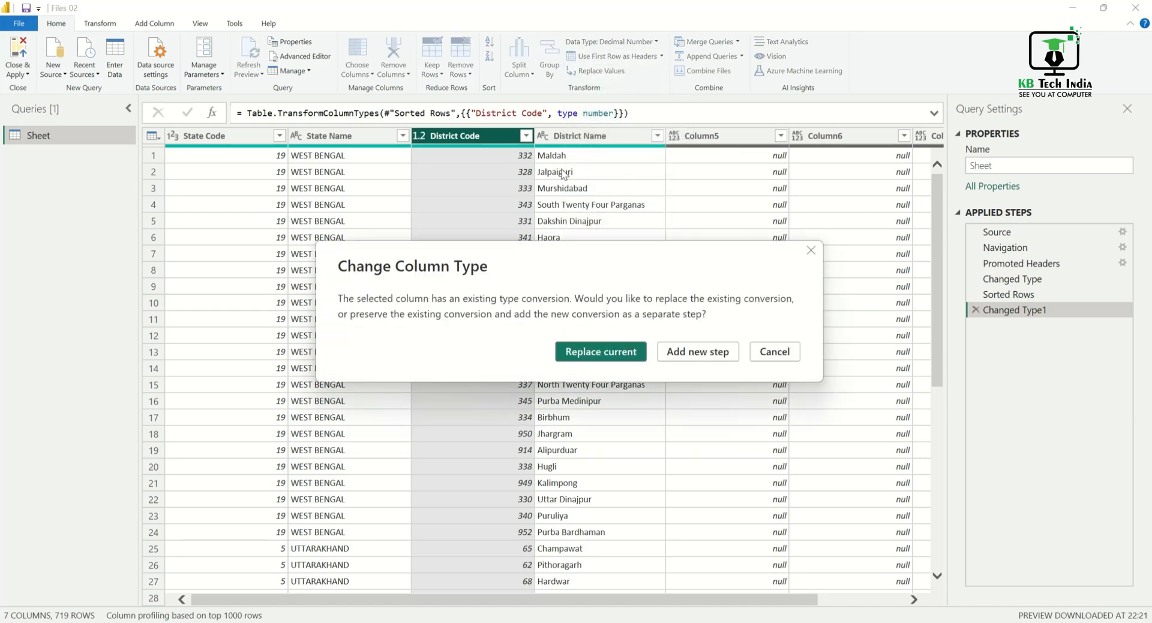
left_click(602, 354)
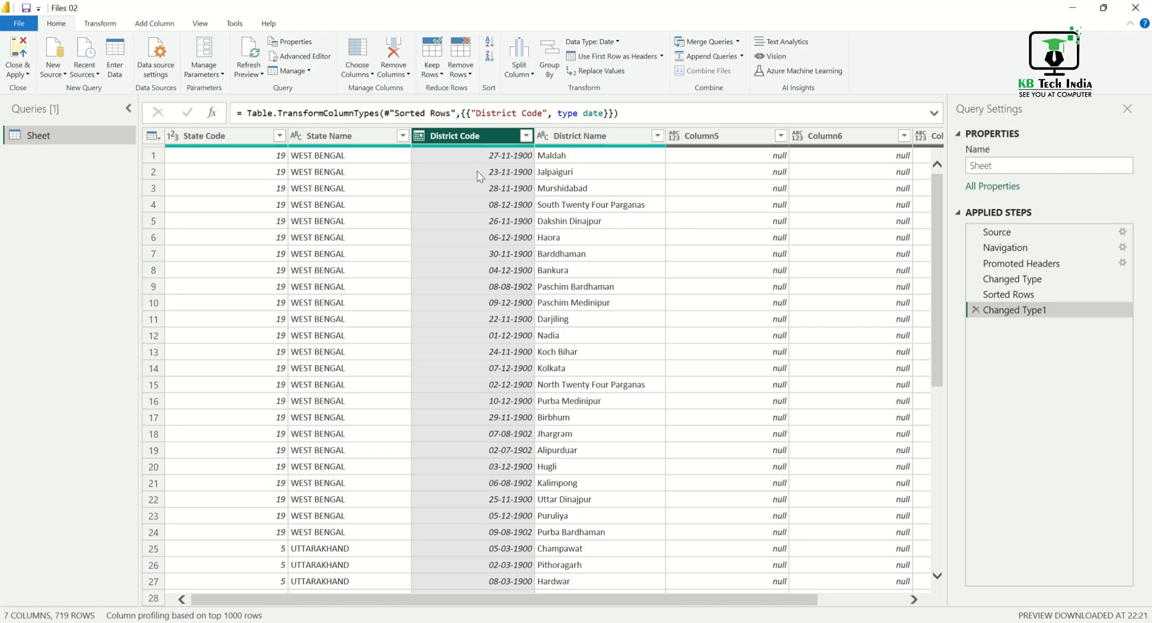
left_click(974, 310)
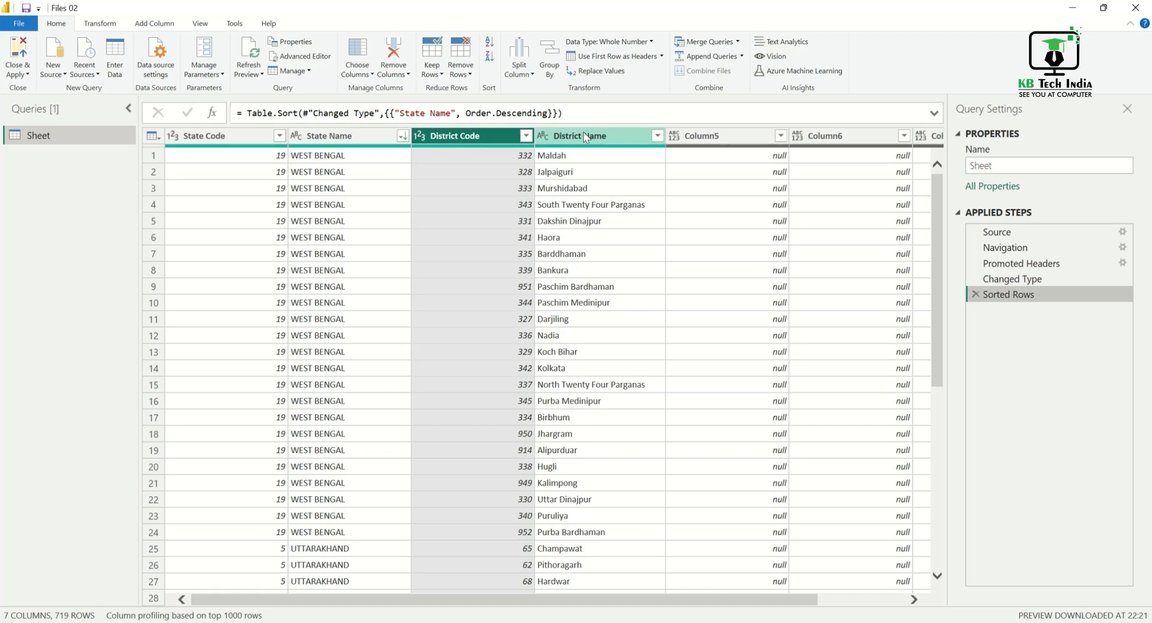
Promote the first row to headers, and undo this by deleting the Changed Type1 and Promoted Headers1 steps
left_click(662, 56)
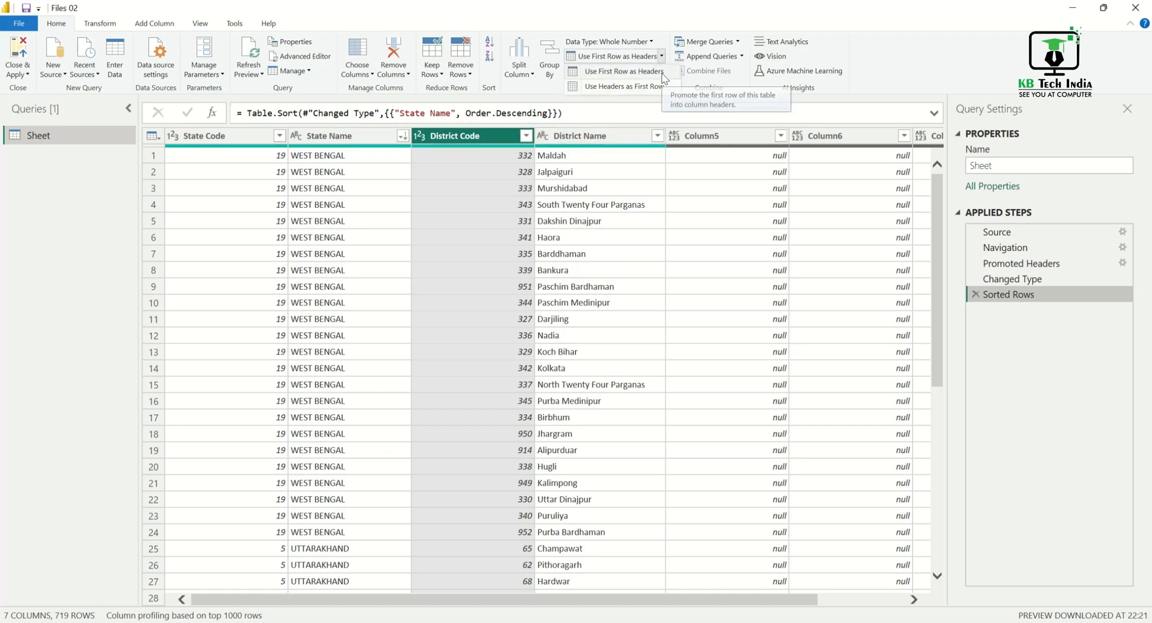
left_click(664, 71)
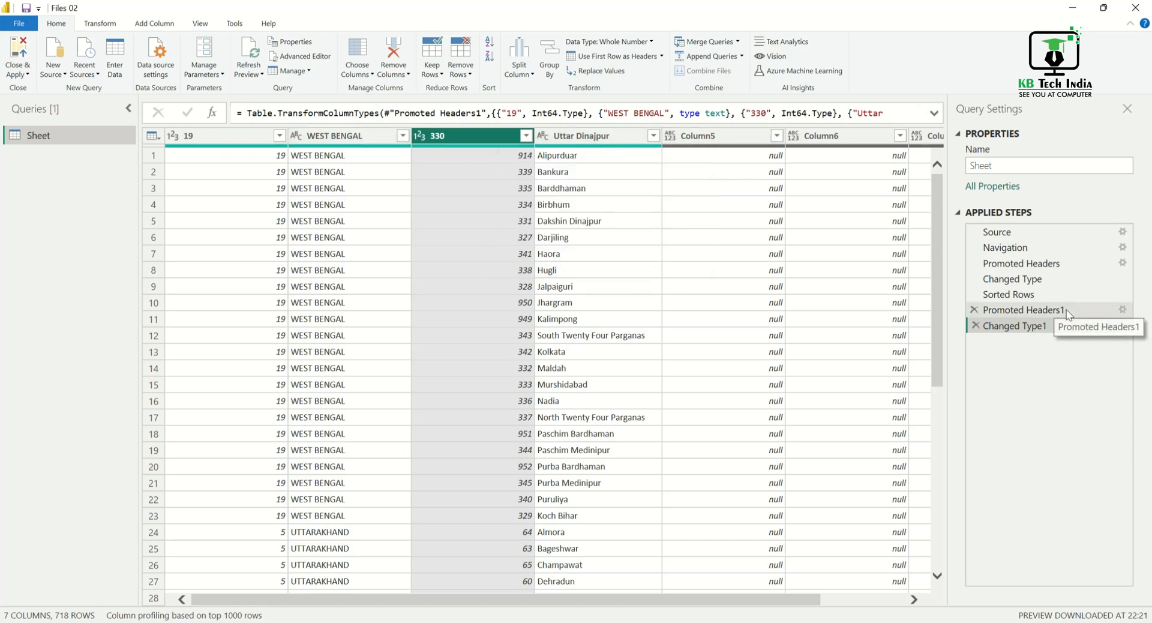
left_click(976, 325)
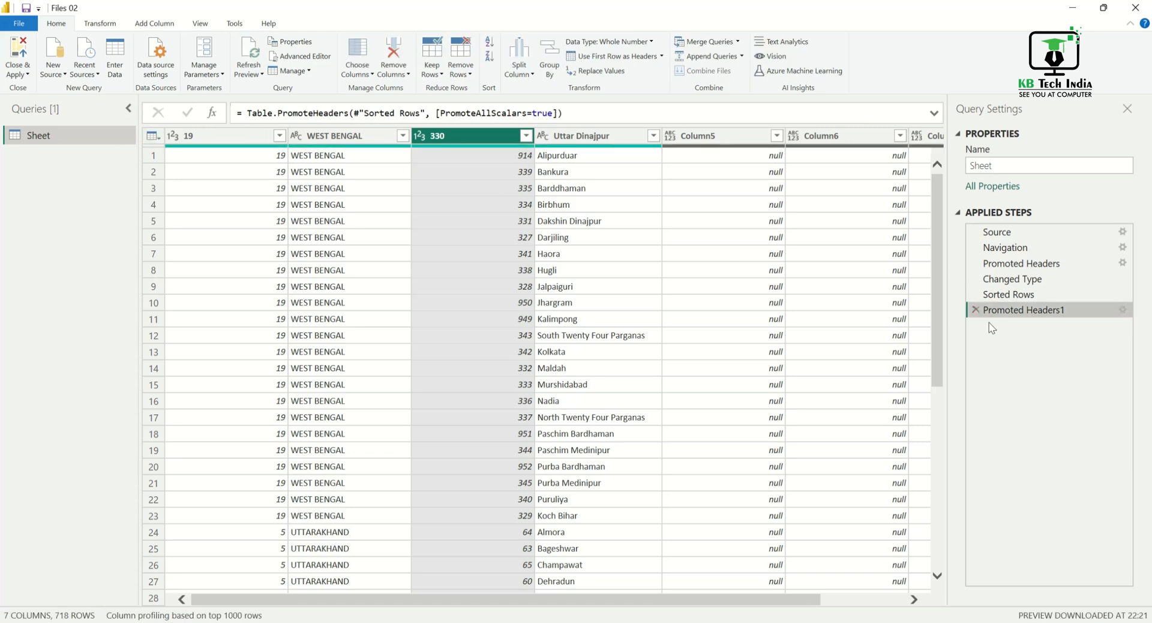
left_click(976, 309)
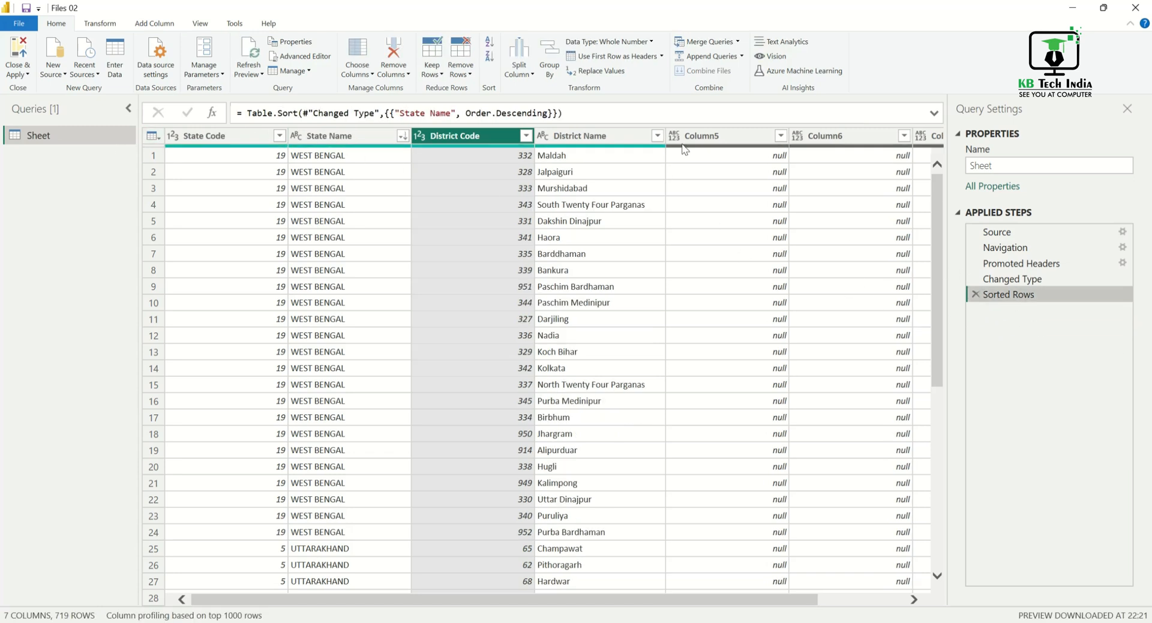
Replace the value 332 with 0332 in the District Code column
left_click(617, 74)
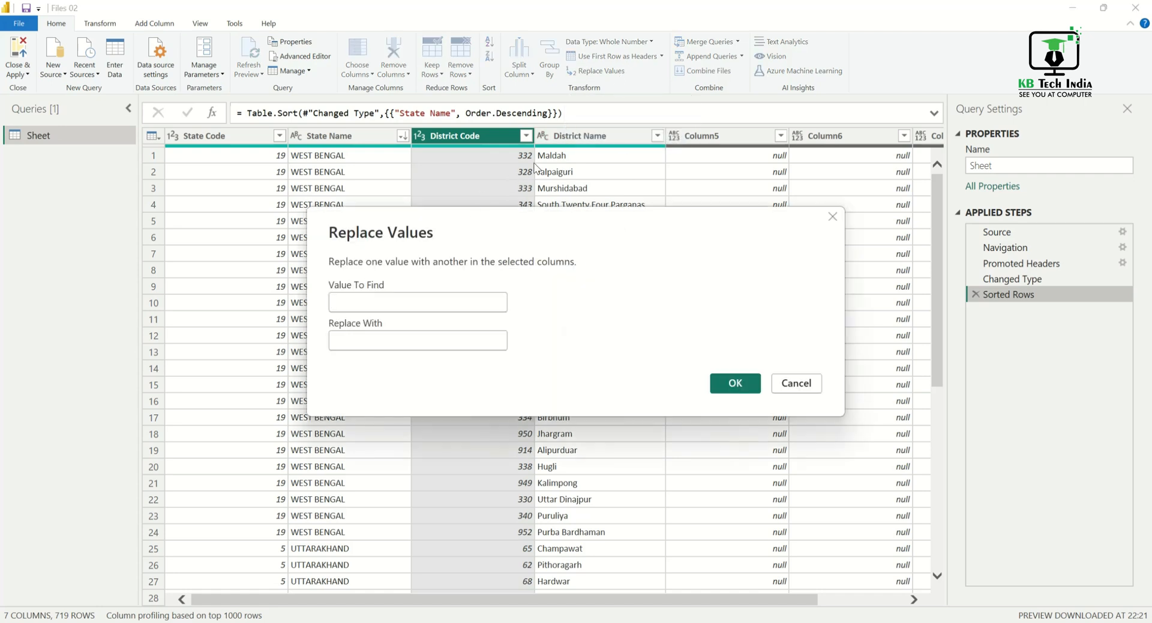
type("332")
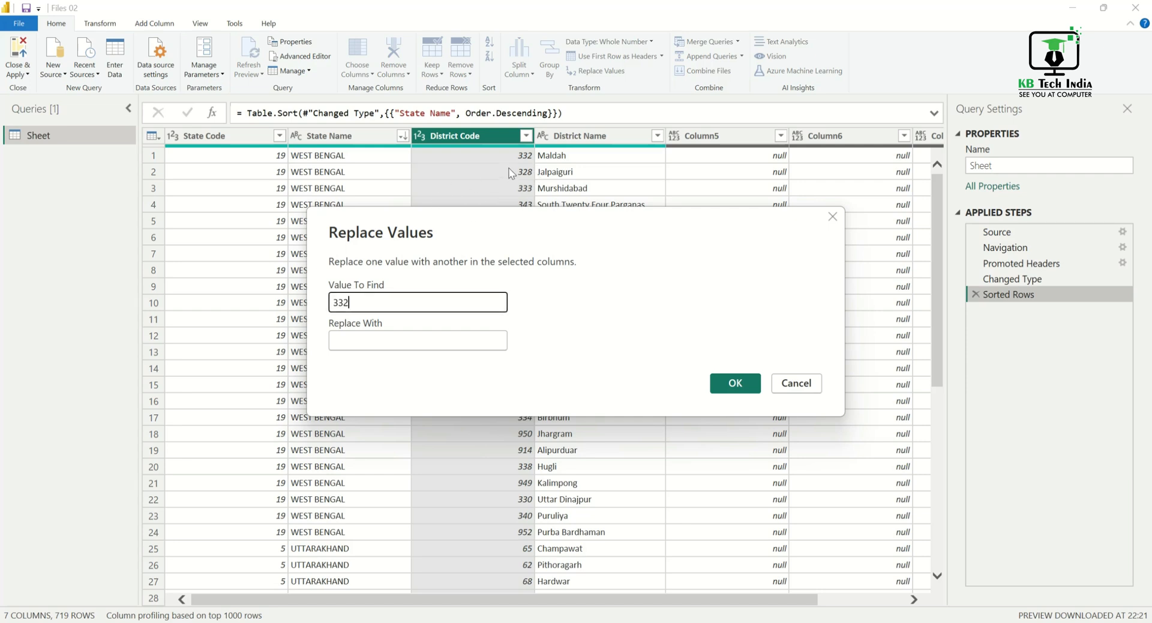
left_click(420, 340)
type("0332")
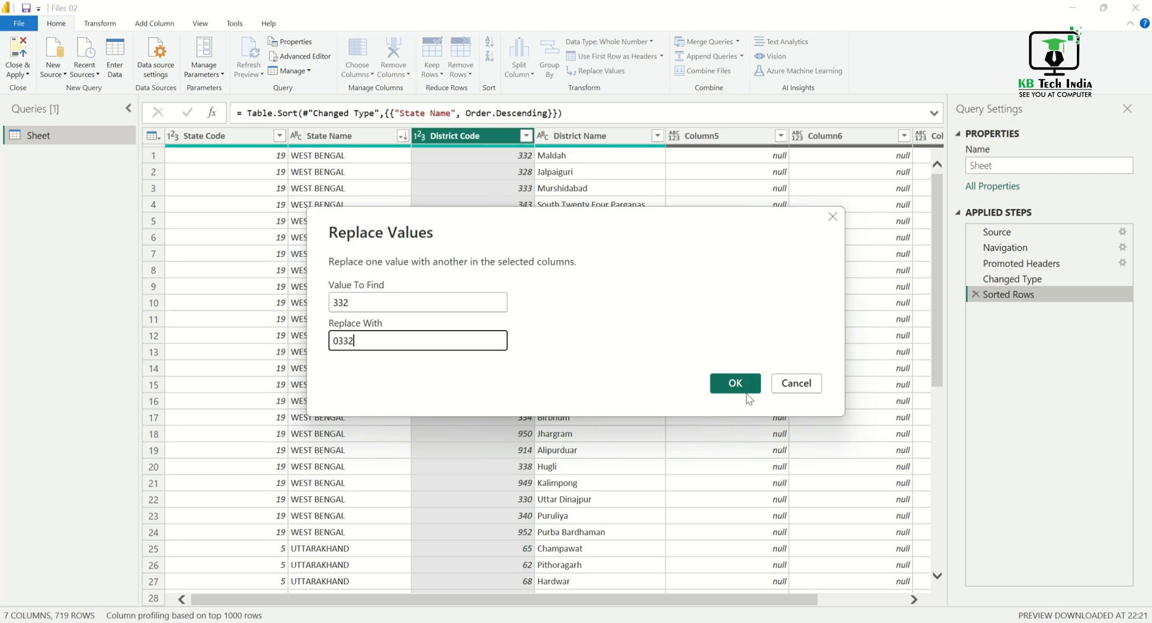
left_click(735, 384)
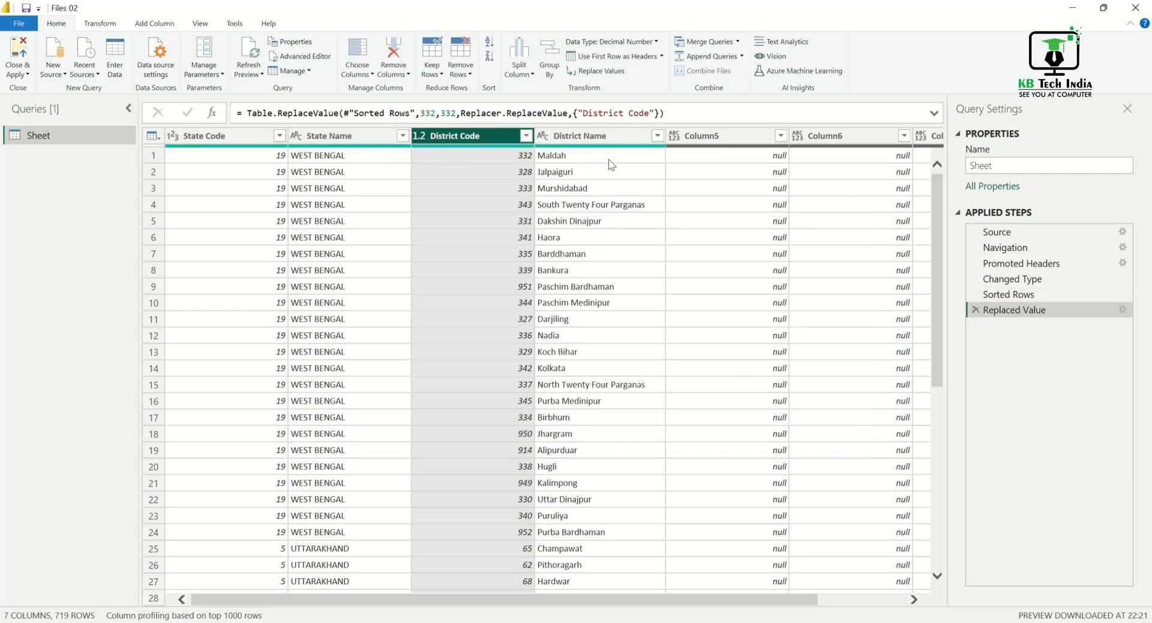
Replace the value 332 with 0.332 in the District Code column, starting from its first cell
left_click(482, 156)
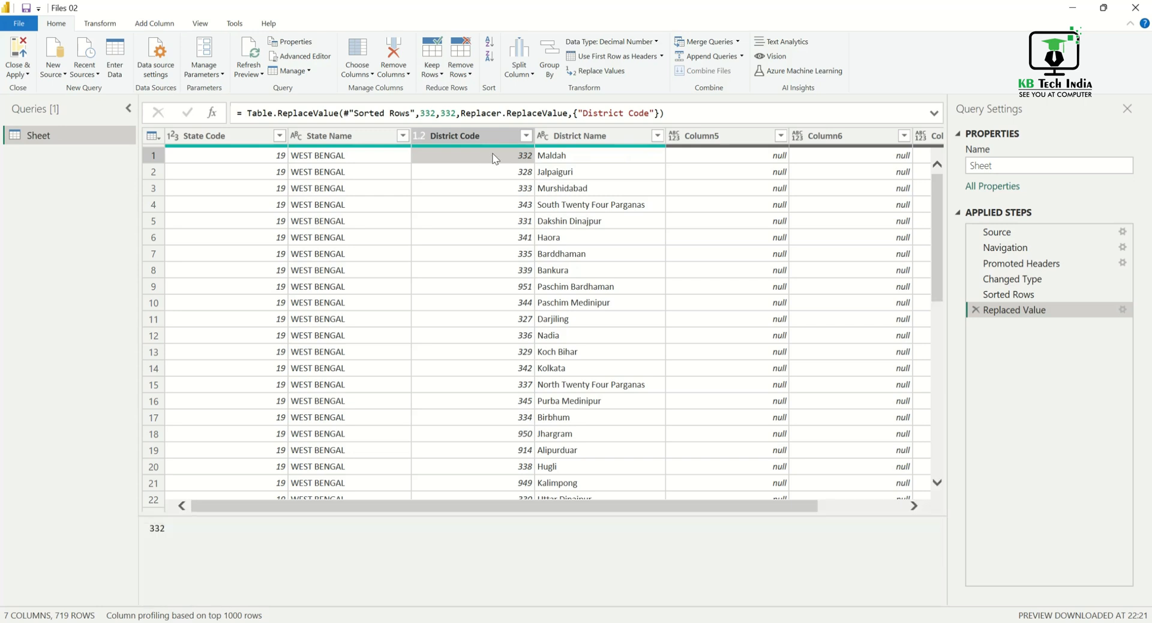
left_click(597, 70)
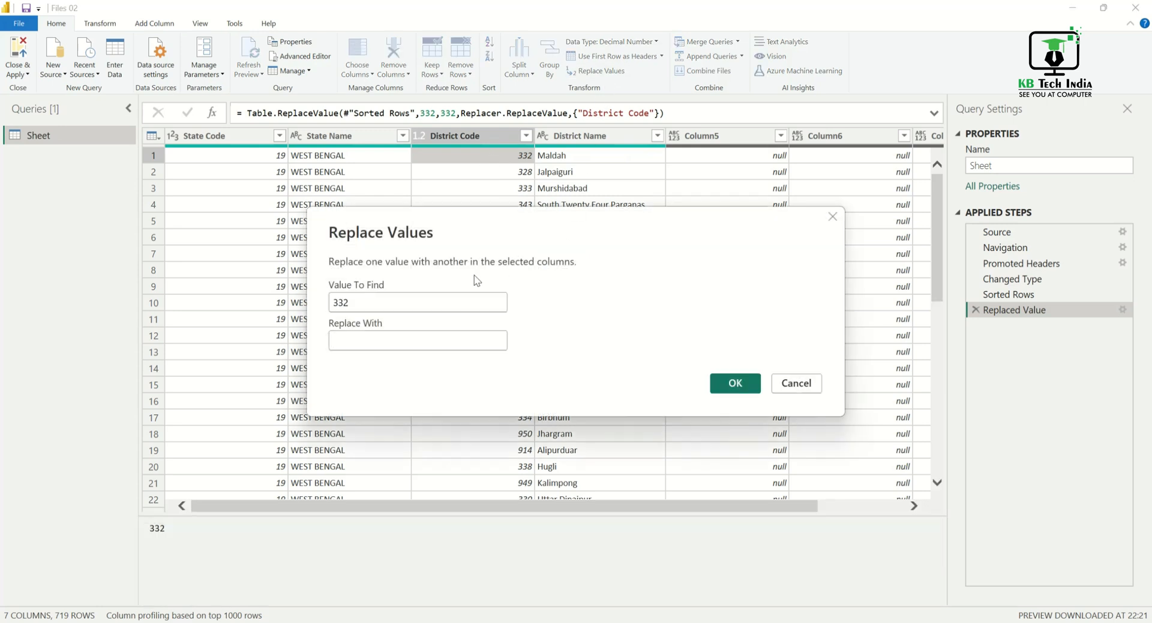
left_click(391, 342)
type("0.332")
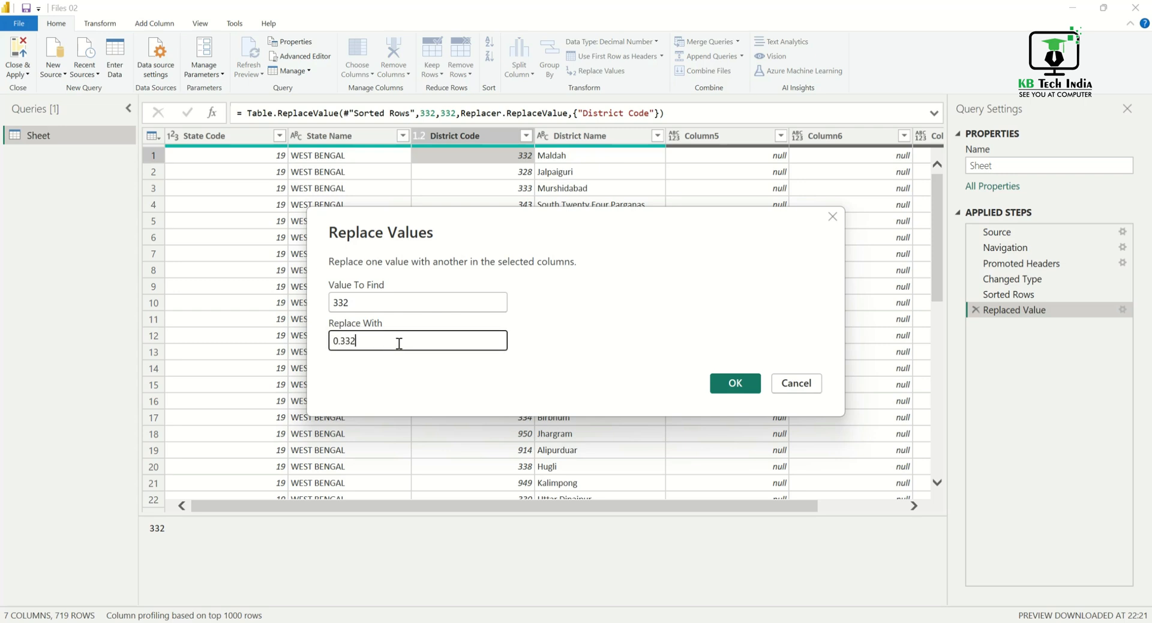
left_click(735, 384)
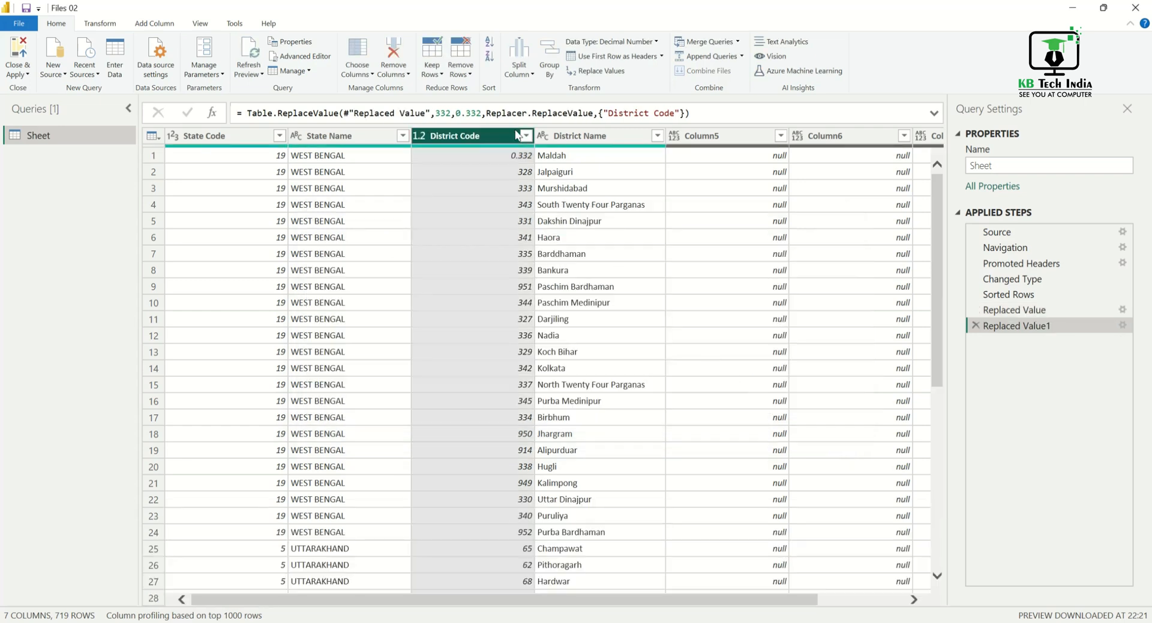
Replace the value 0.332 with 332 in the District Code column, starting from its first cell
left_click(523, 156)
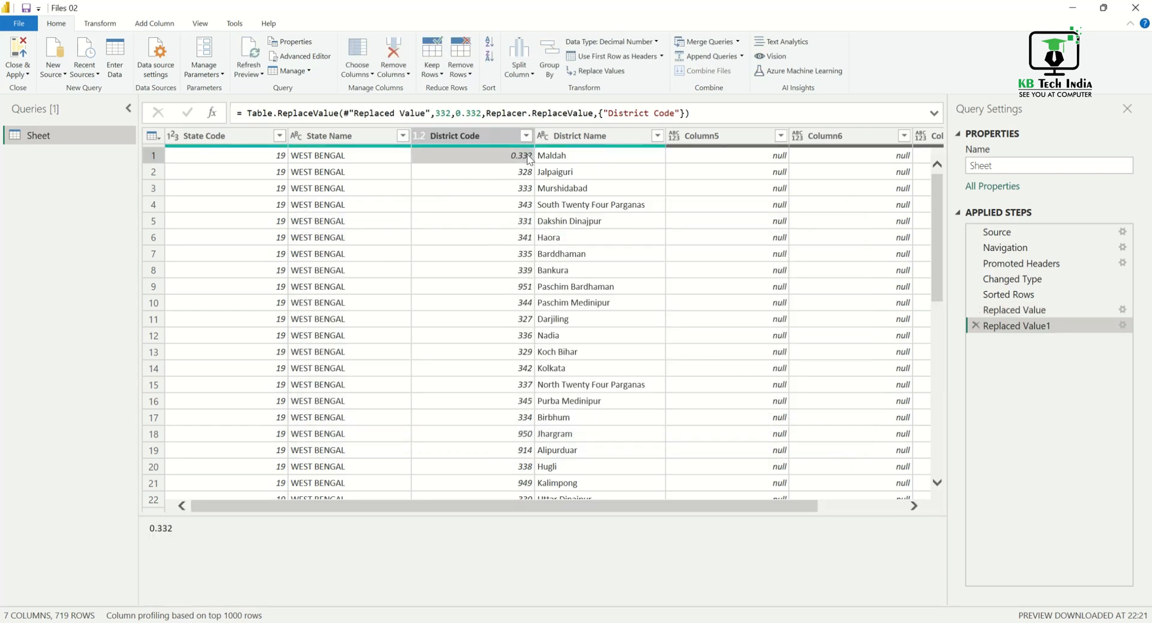
left_click(600, 71)
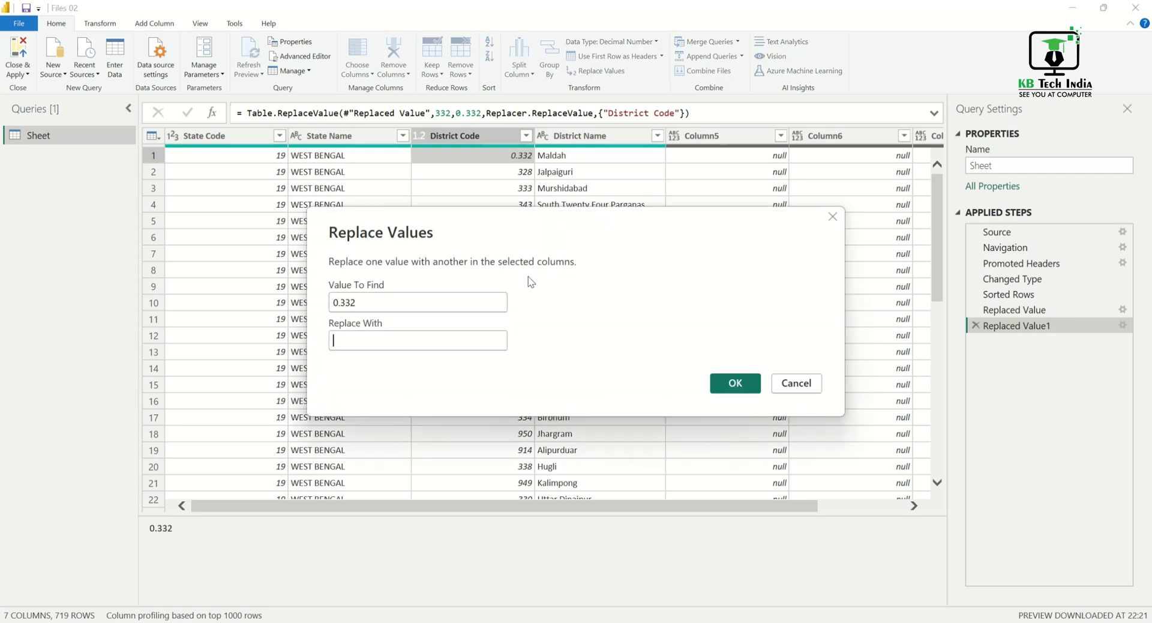
type("332")
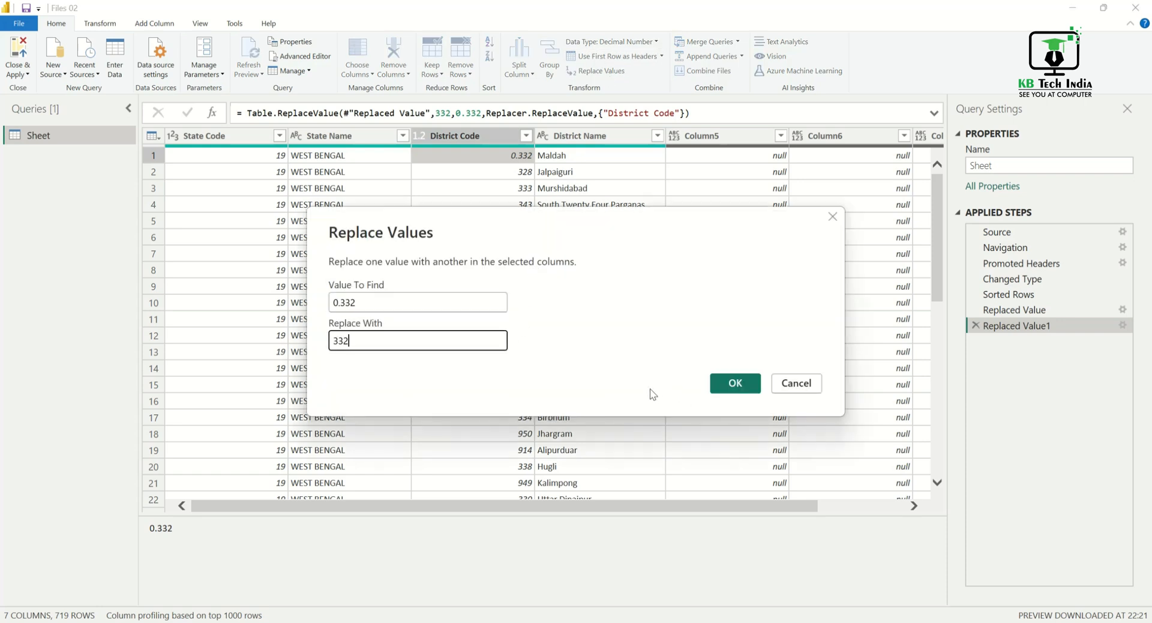
left_click(733, 386)
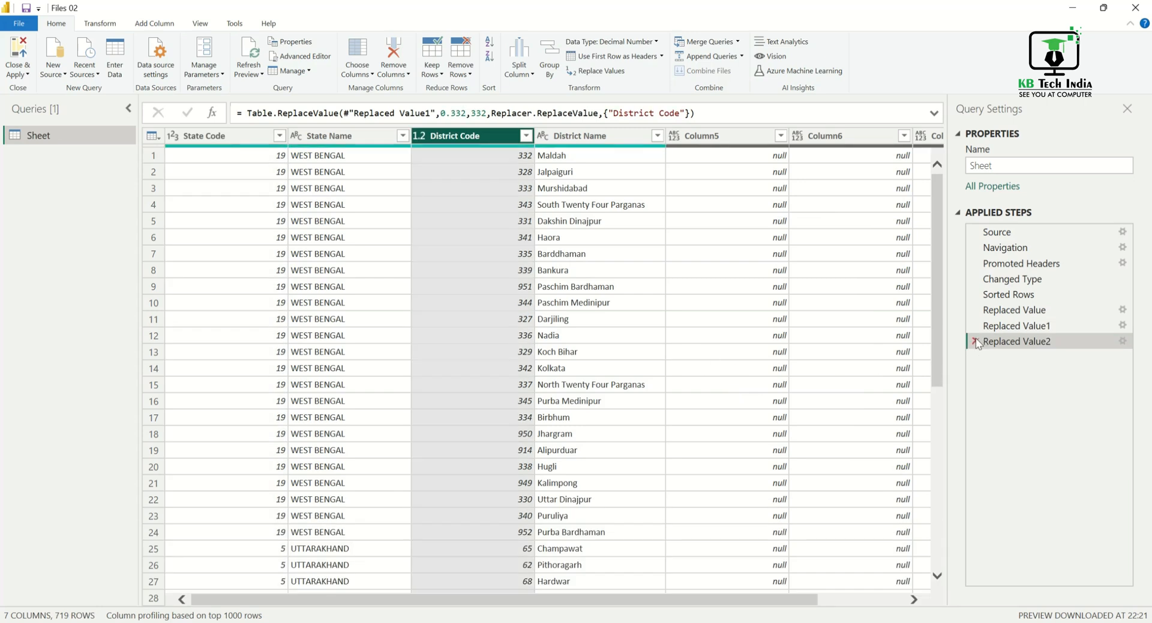
Delete the Replaced Value2, Replaced Value1 and Replaced Value steps from the query
left_click(975, 341)
left_click(975, 325)
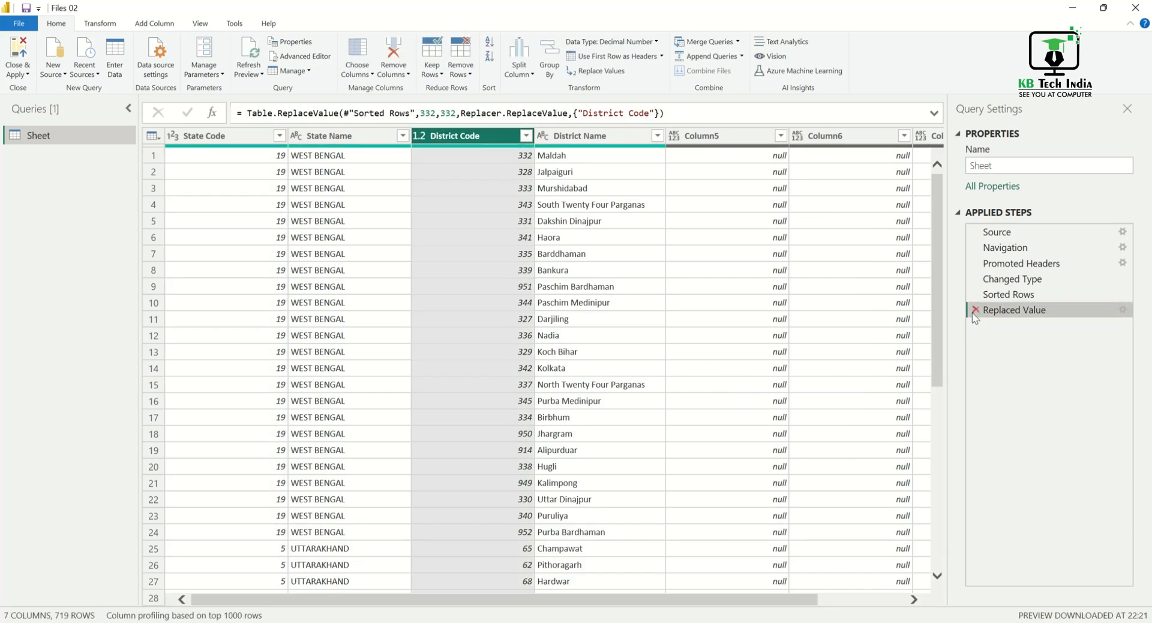
left_click(975, 310)
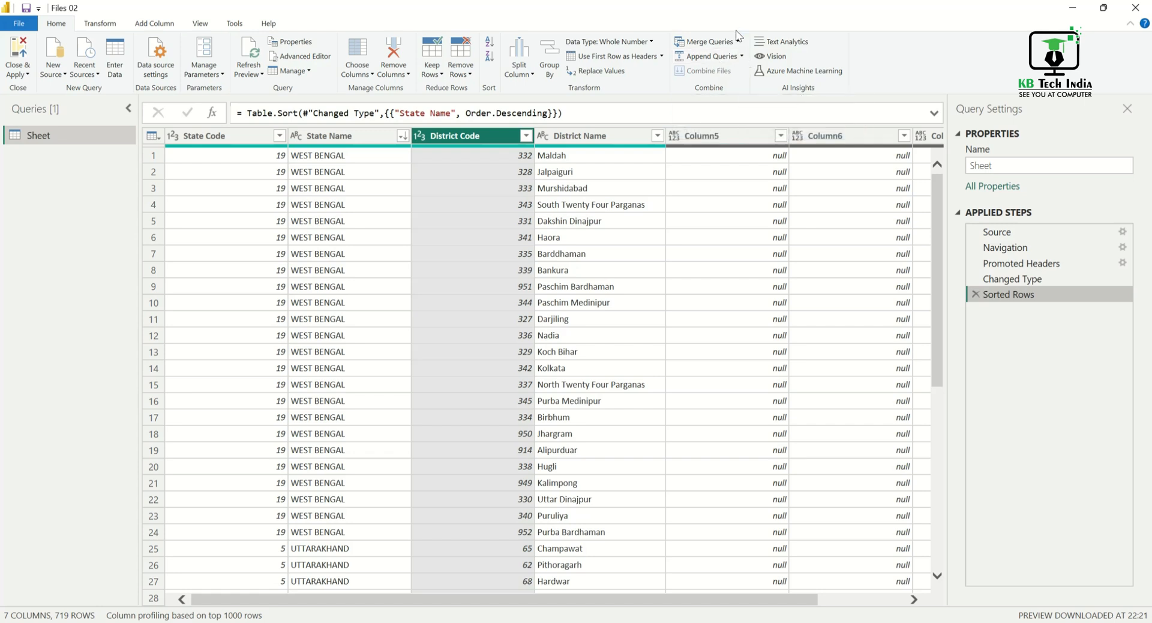
left_click(363, 222)
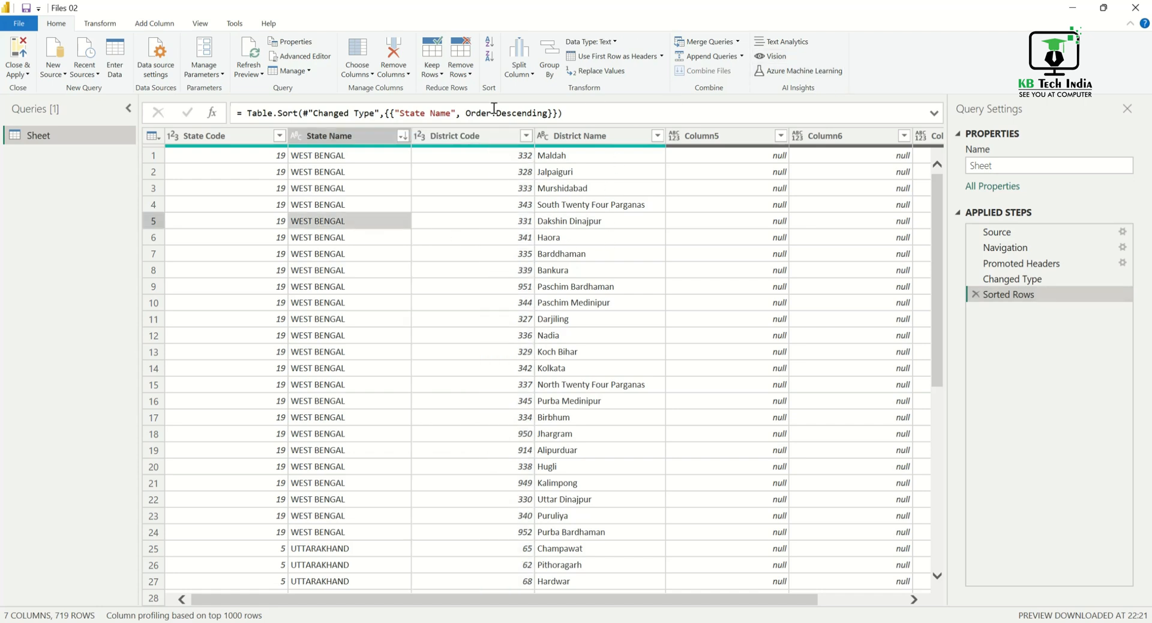
left_click(109, 23)
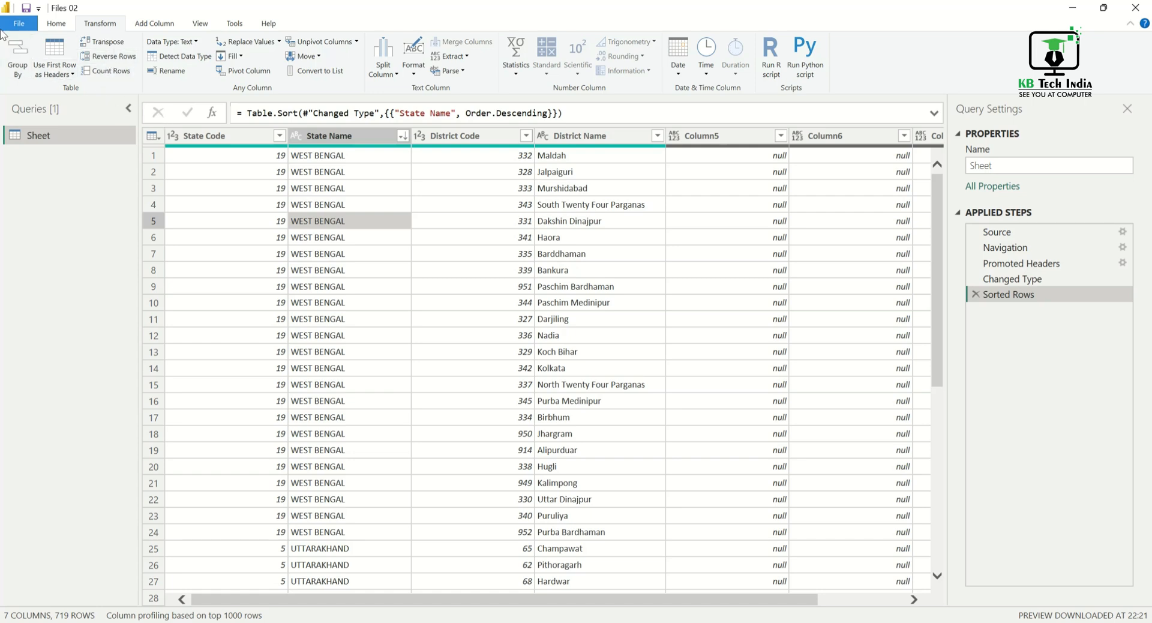
left_click(69, 24)
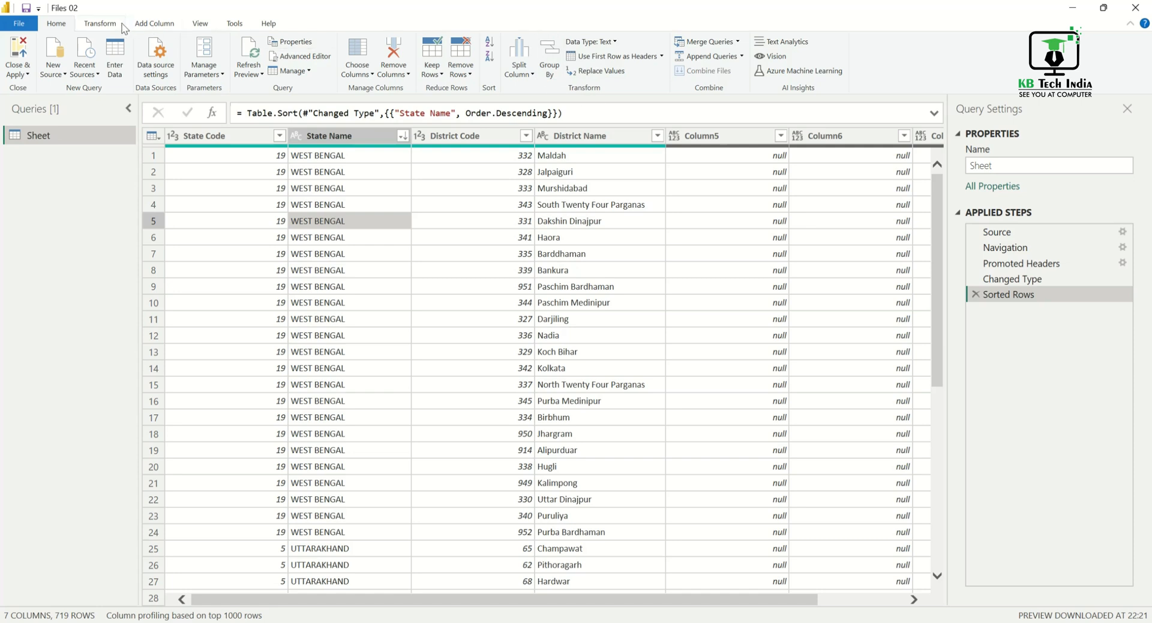
Transpose the table and undo it by deleting the Transposed Table step
left_click(100, 25)
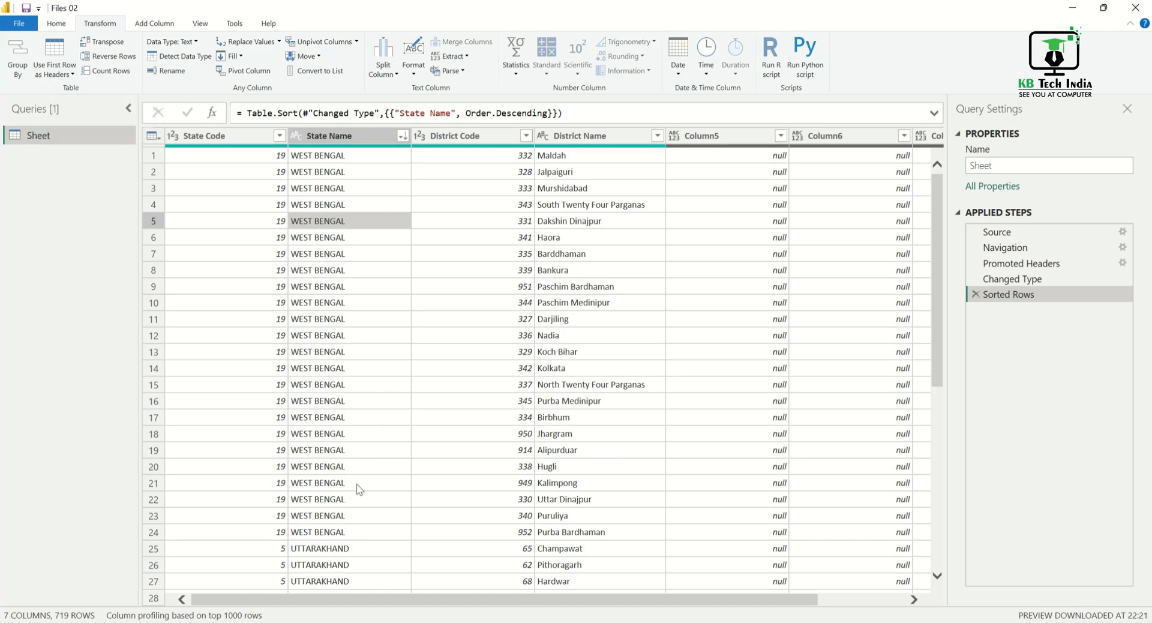
left_click(313, 222)
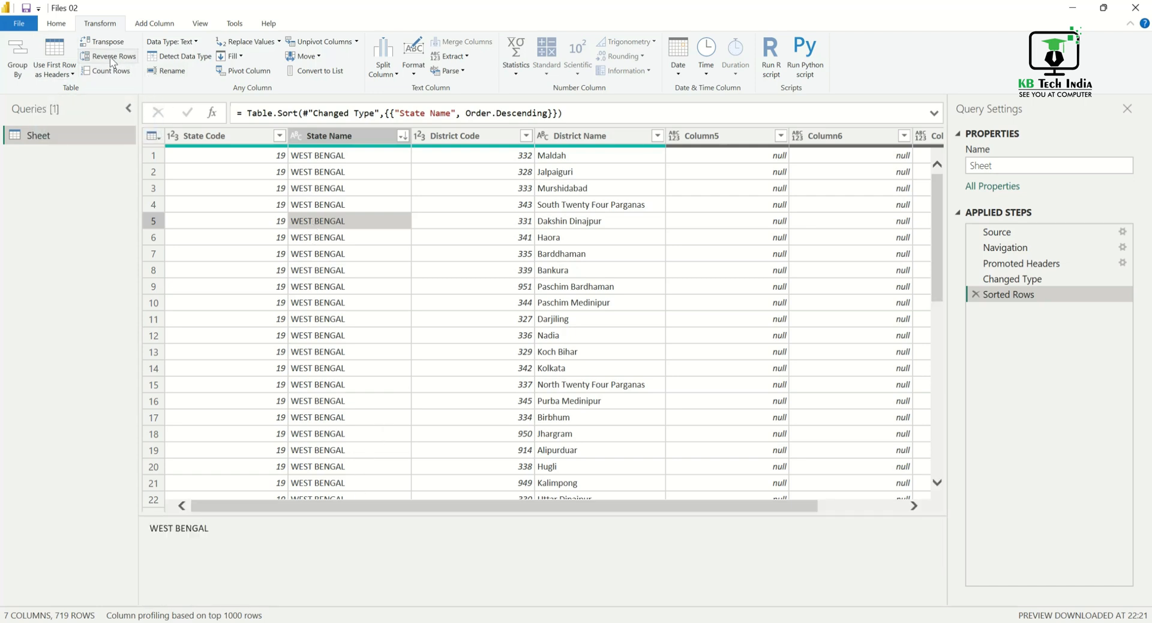
left_click(236, 134)
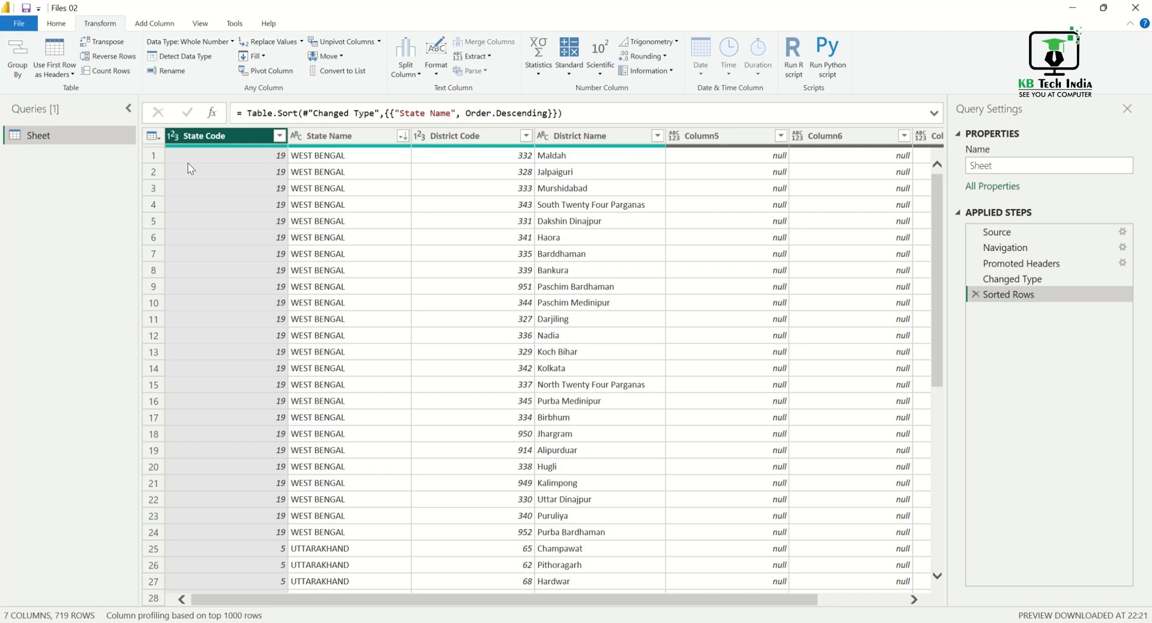
left_click(108, 42)
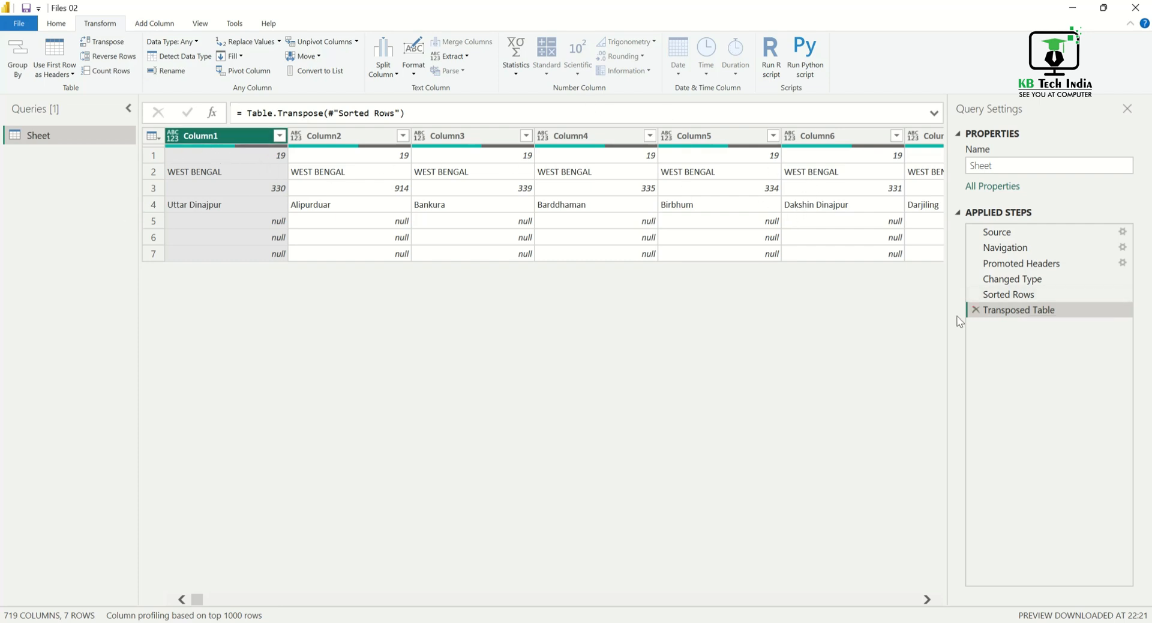
left_click(975, 310)
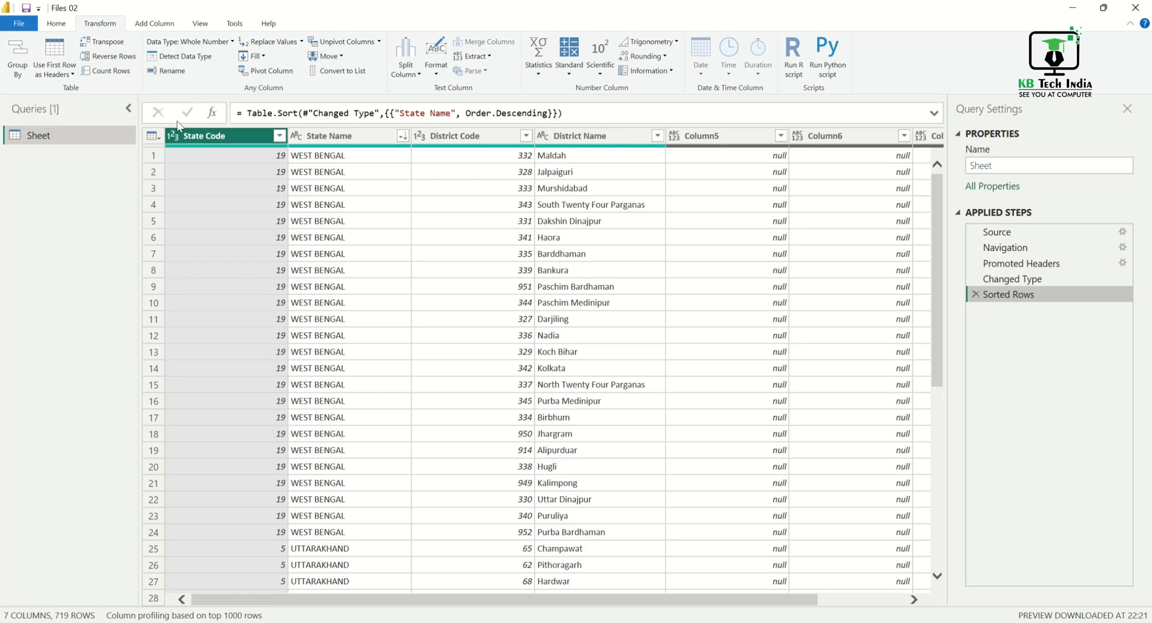
Count the table's rows and undo it by deleting the Counted Rows step
left_click(105, 71)
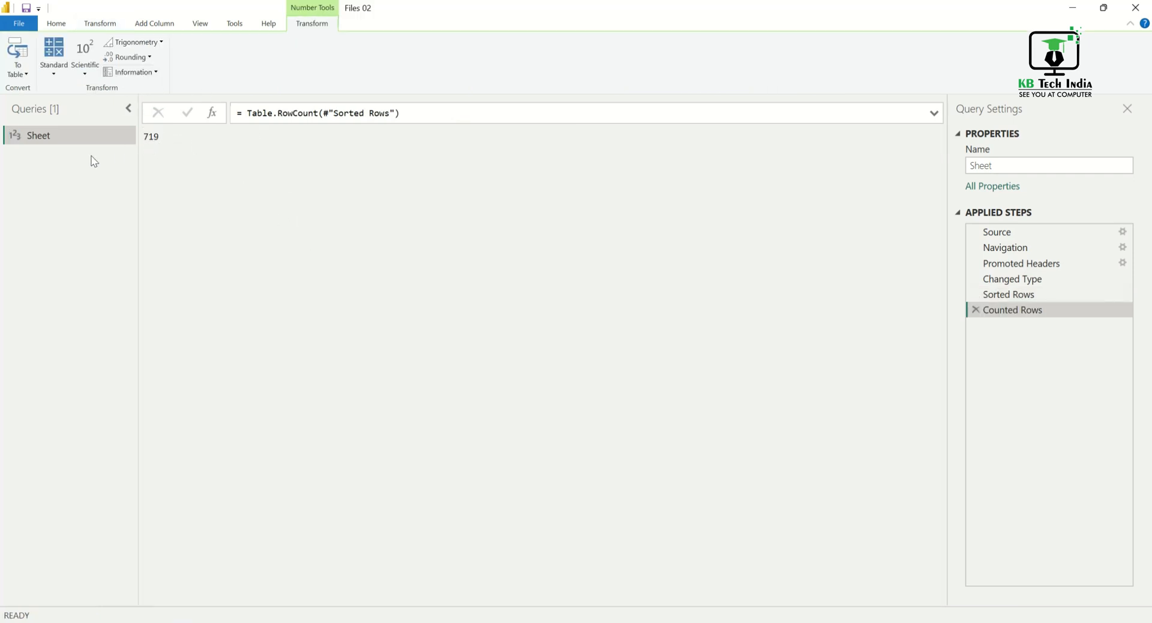
left_click(975, 310)
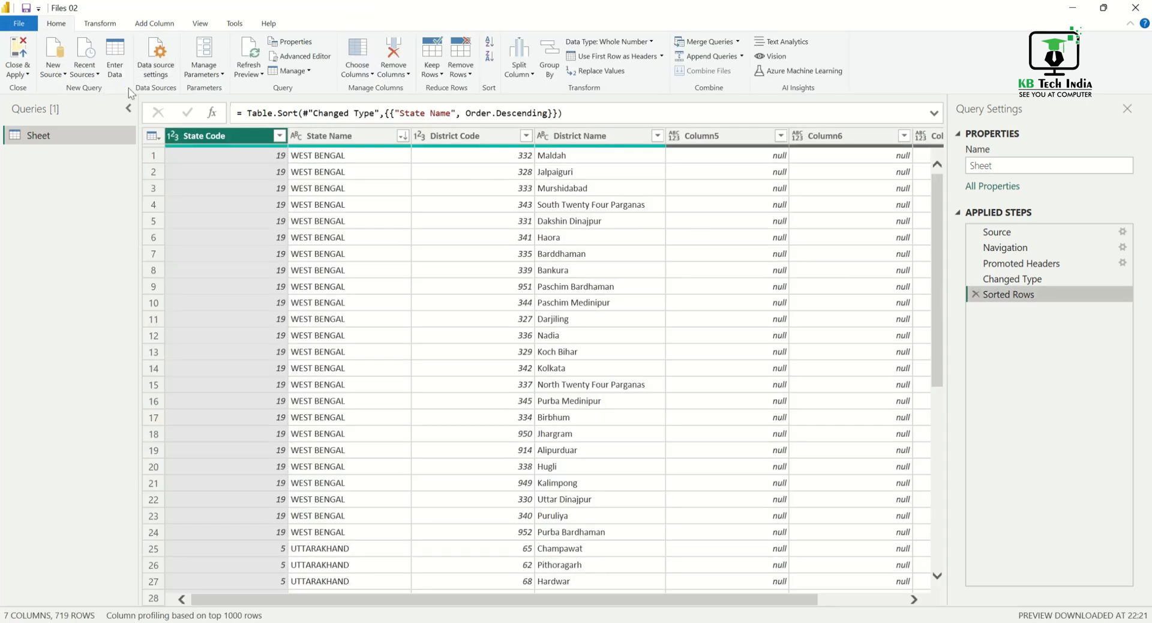
Convert the table's row count to a table, and undo this by deleting the Converted to Table and Counted Rows steps
left_click(99, 24)
left_click(105, 71)
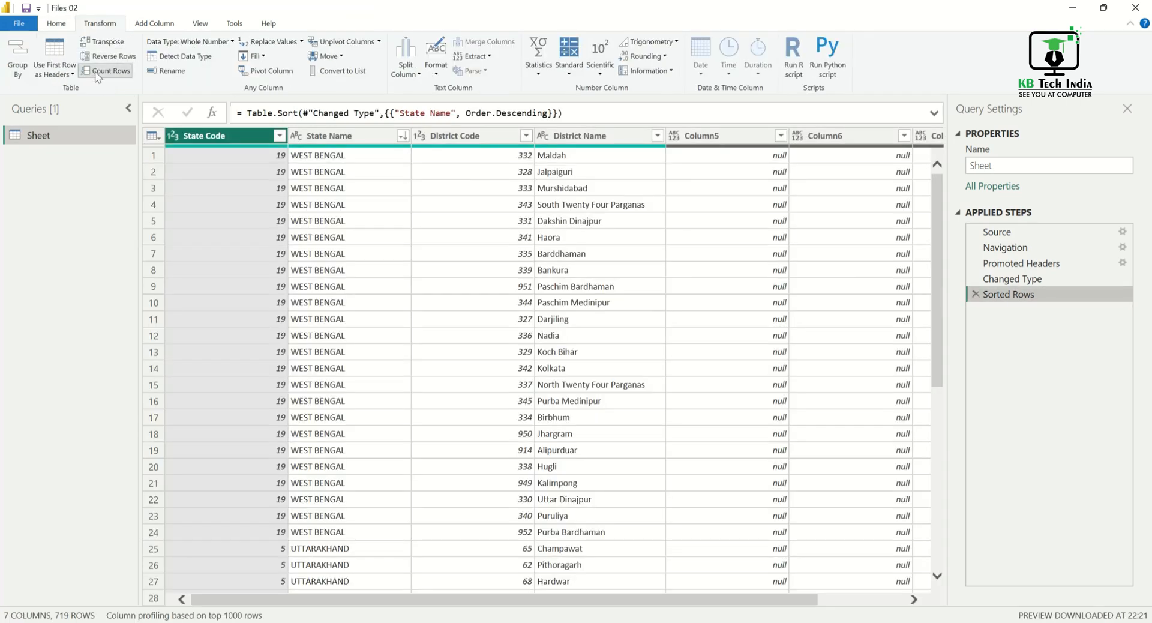
left_click(18, 54)
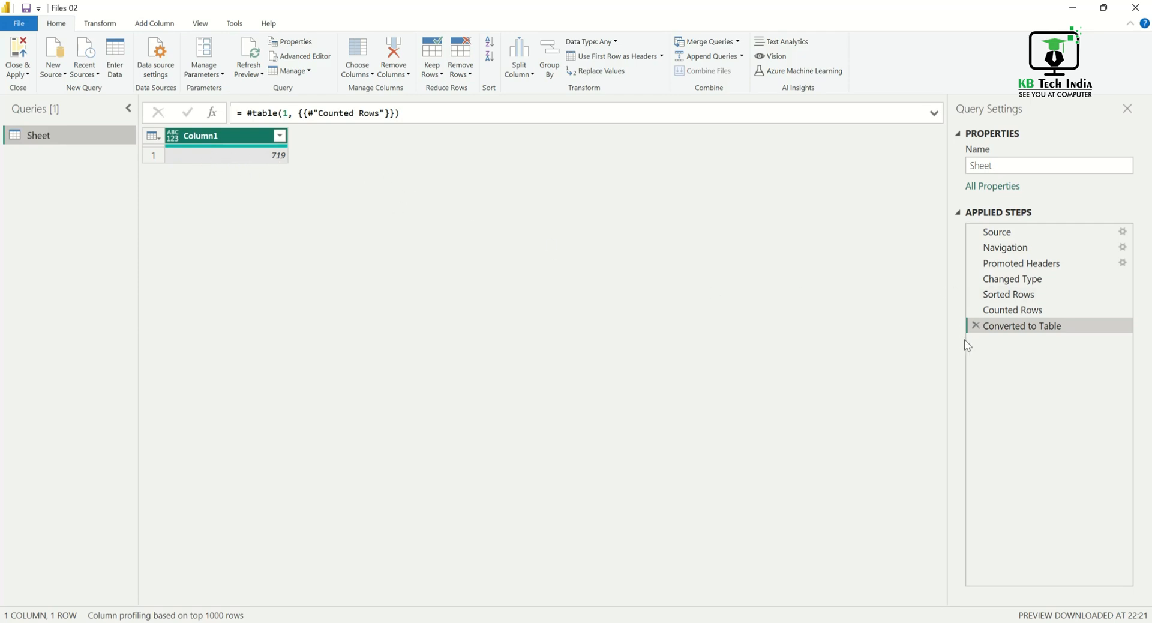
left_click(975, 326)
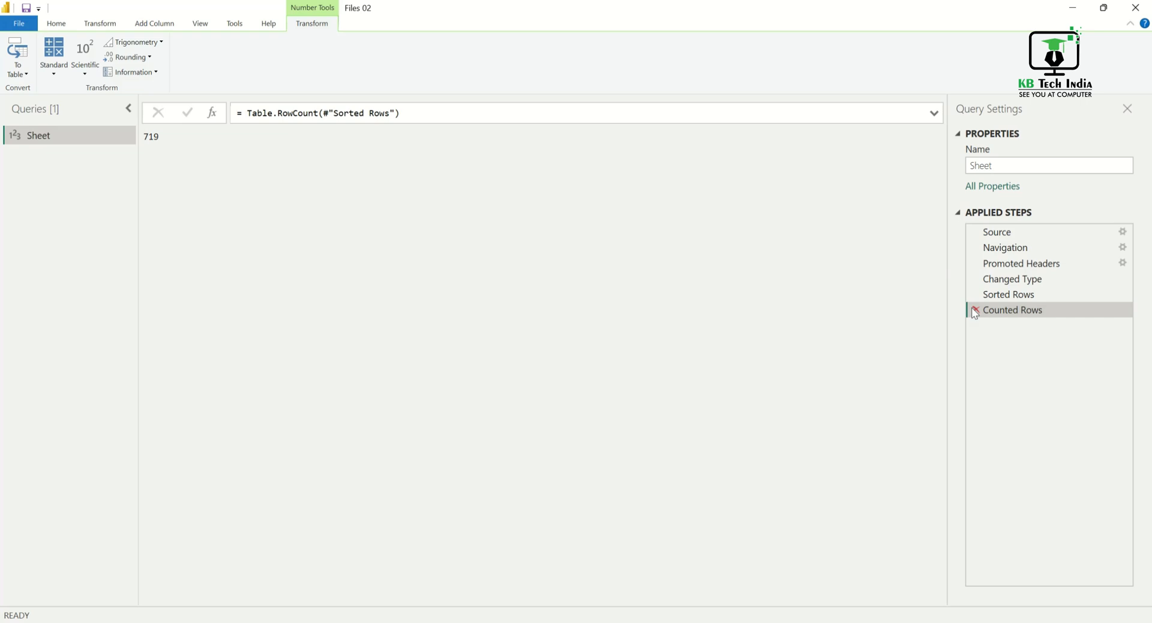
left_click(976, 311)
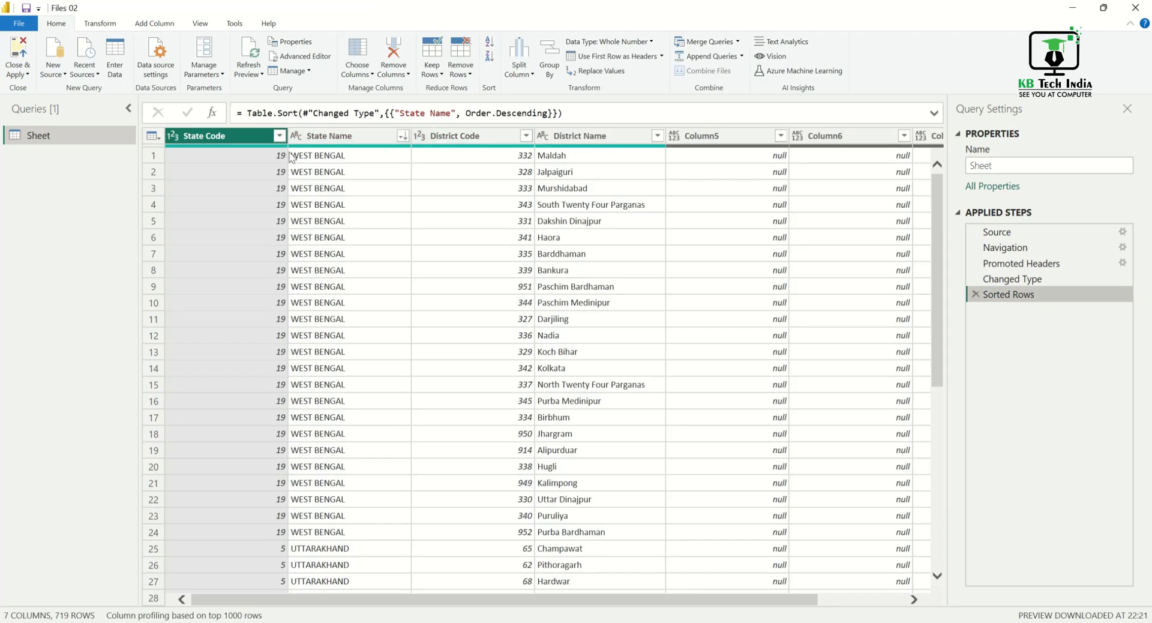
Move the State Name column one position to the right, placing it after District Code
left_click(95, 24)
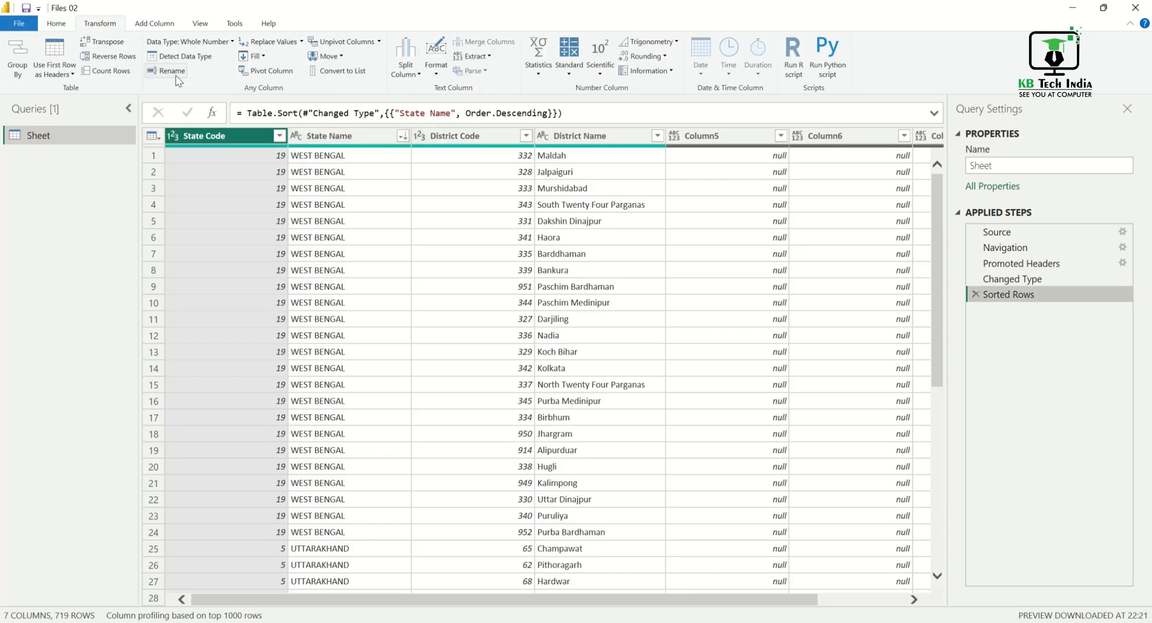
left_click(317, 135)
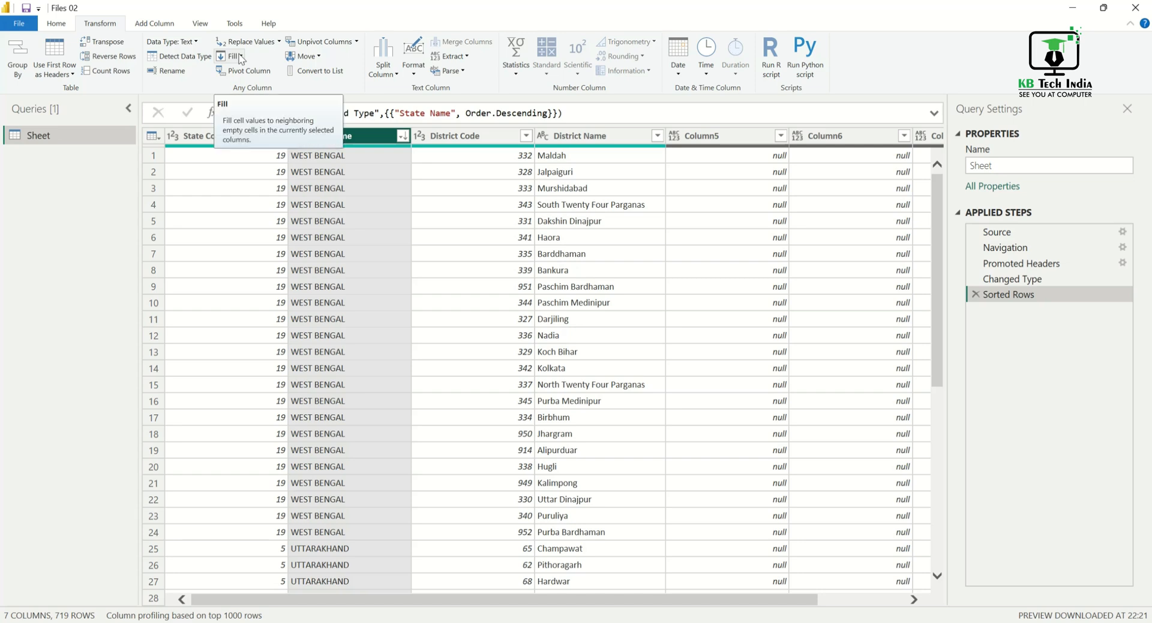
left_click(316, 59)
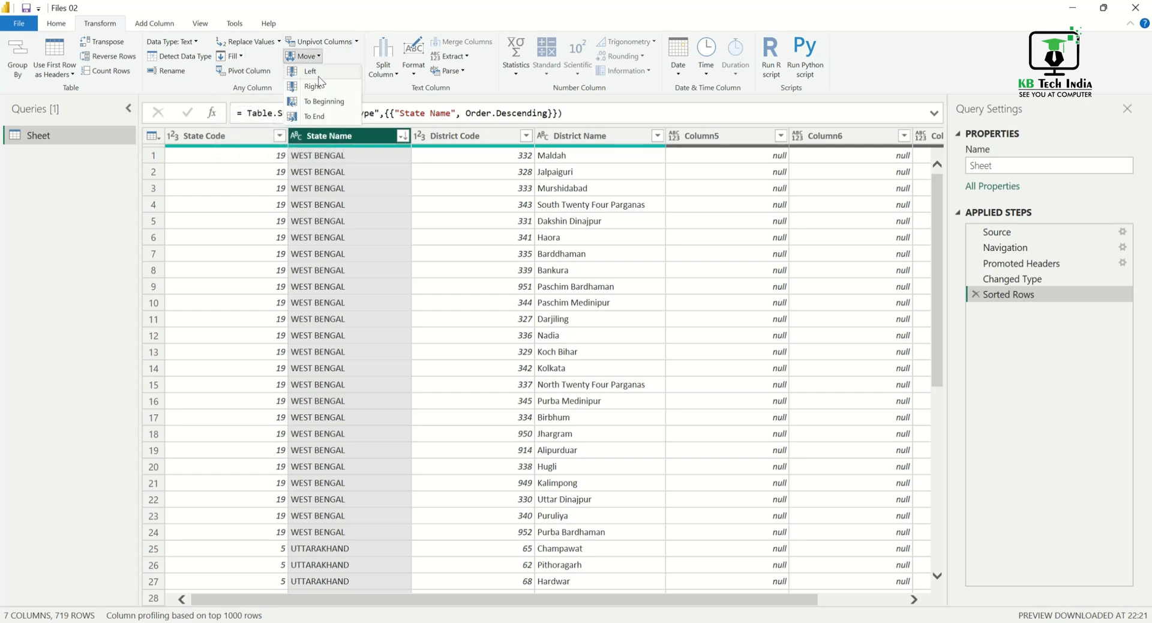
left_click(322, 86)
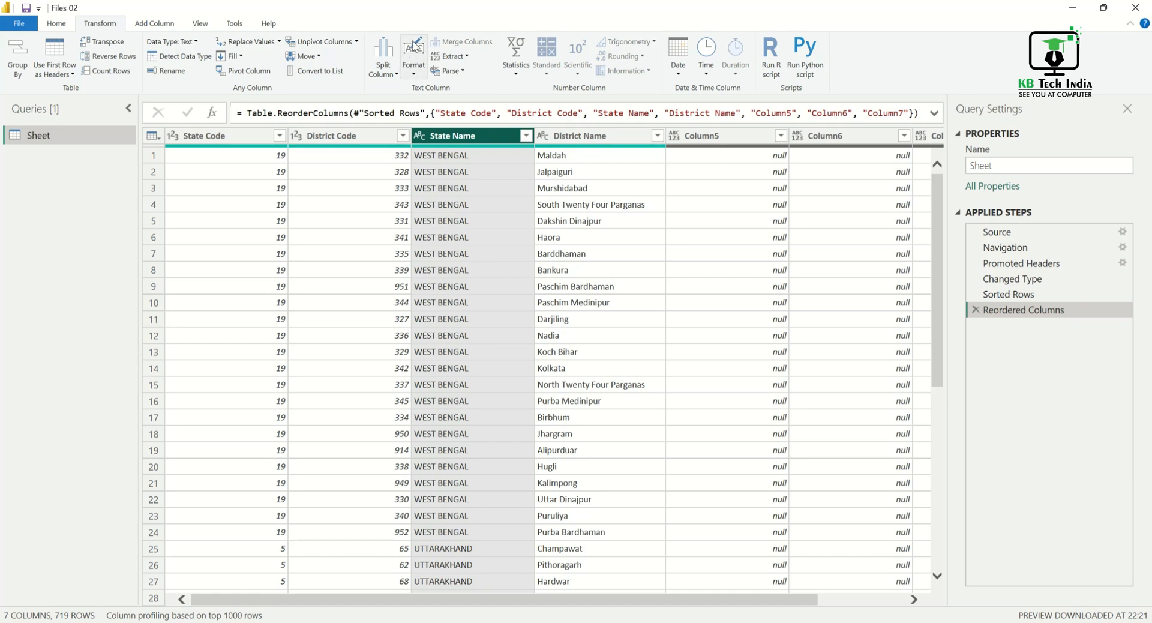
left_click(396, 74)
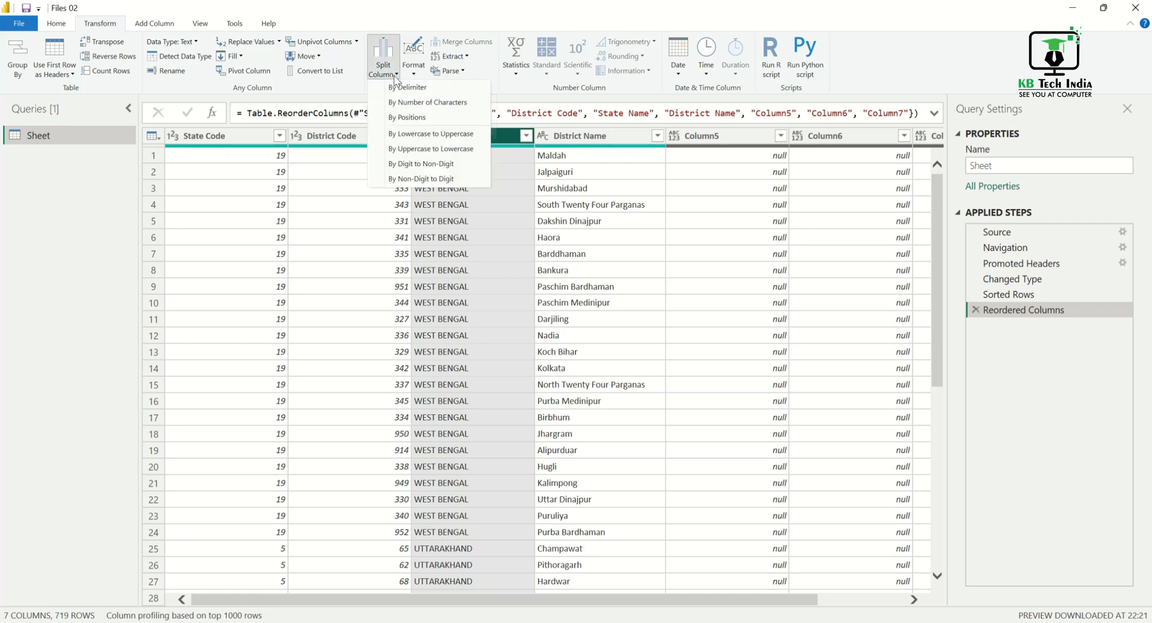
left_click(352, 94)
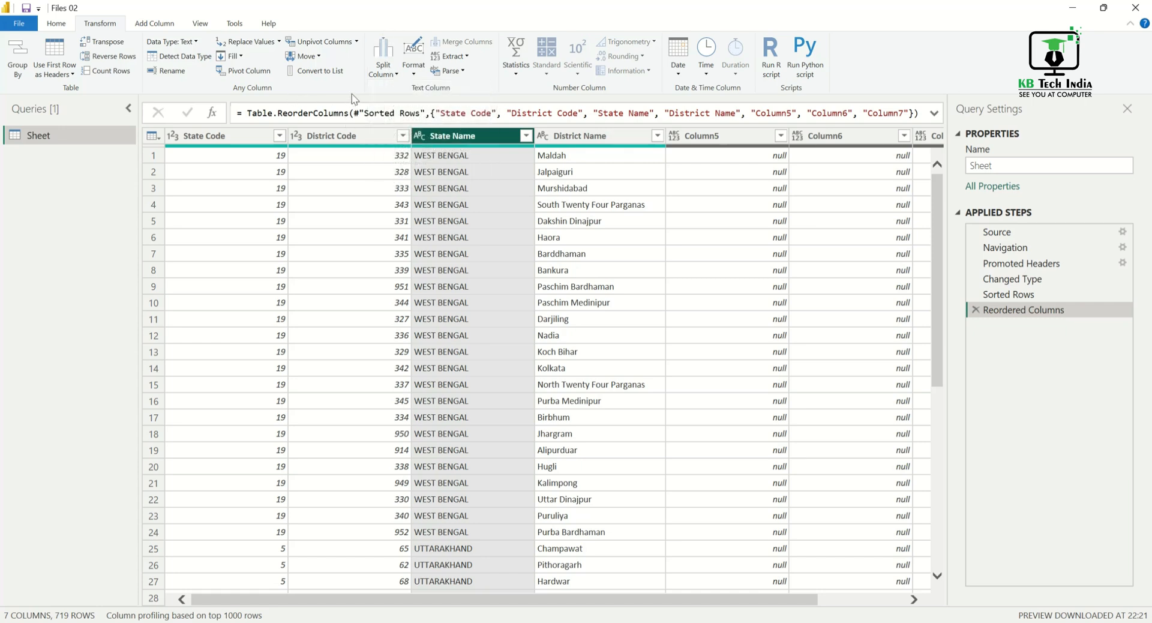
left_click(395, 75)
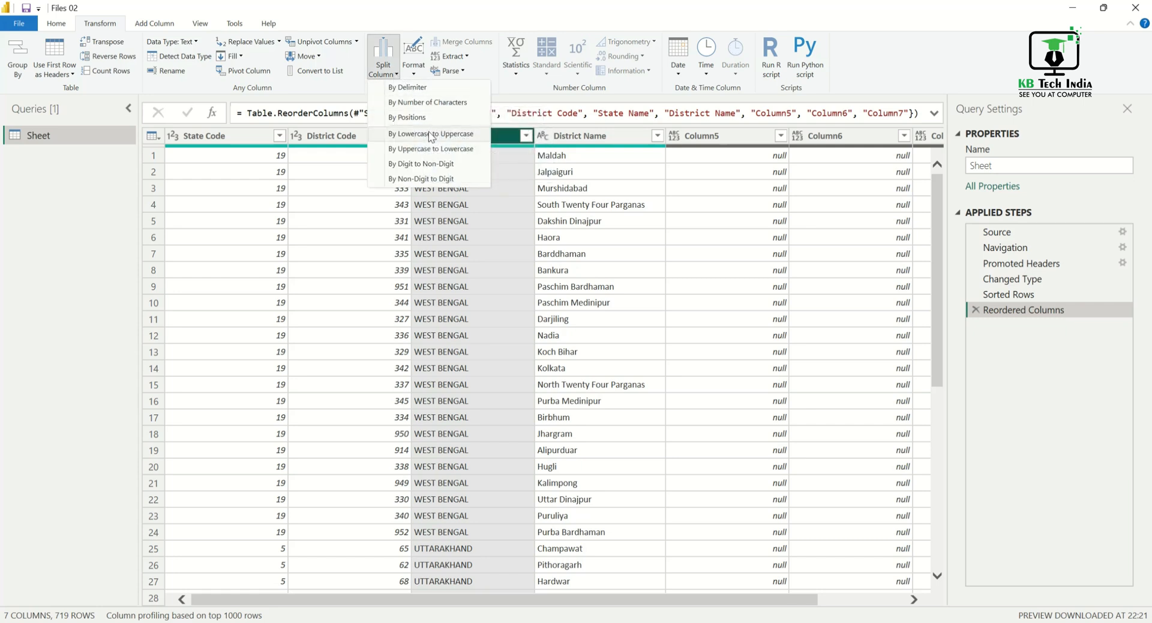
left_click(361, 94)
Format the State Name column's text as lowercase and convert it back to UPPERCASE
left_click(414, 72)
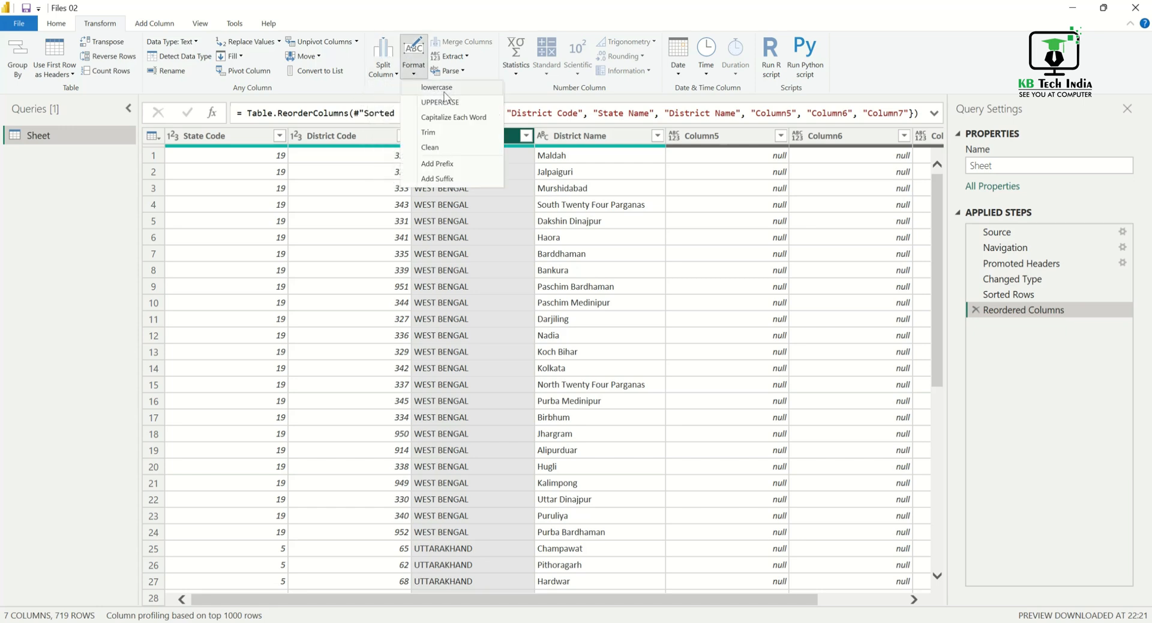
left_click(444, 89)
left_click(414, 64)
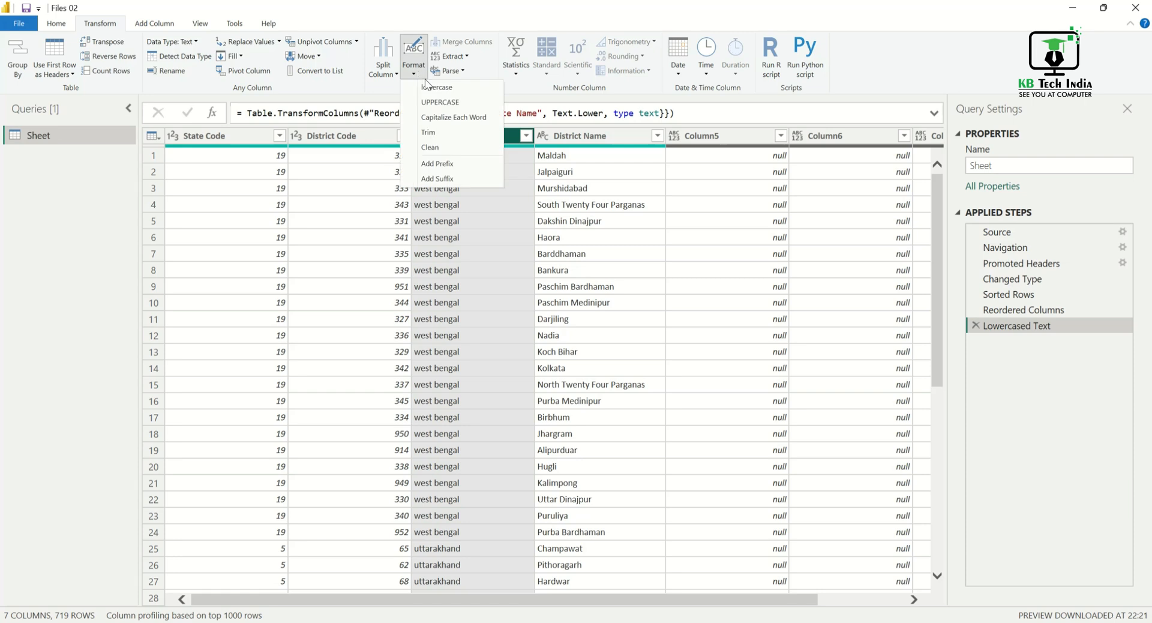
left_click(447, 103)
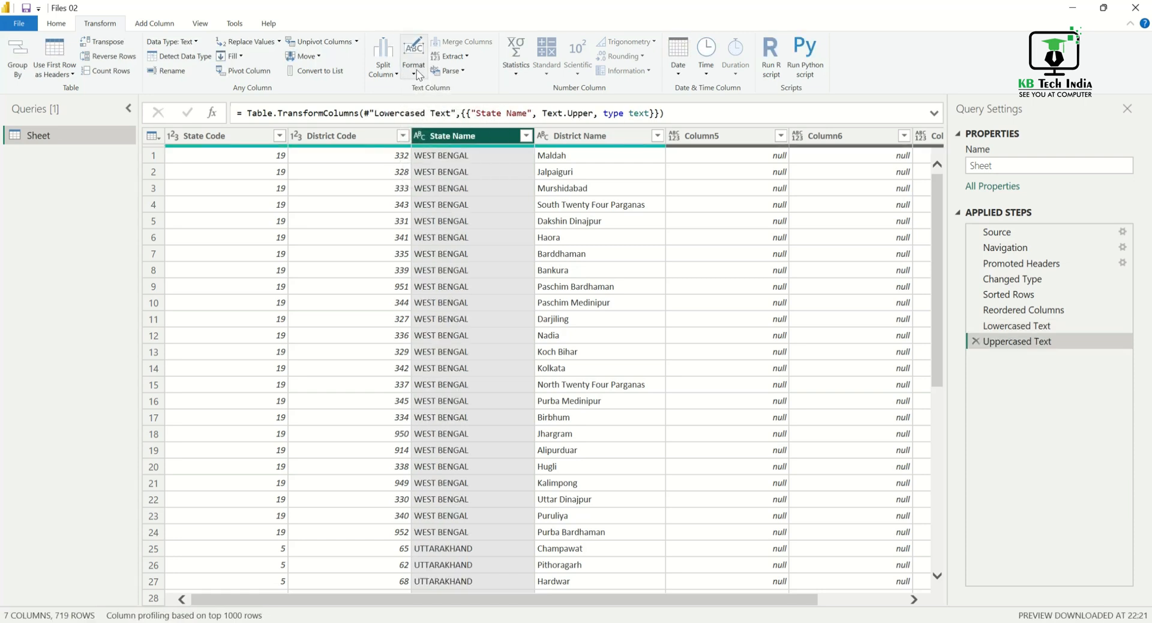
left_click(417, 69)
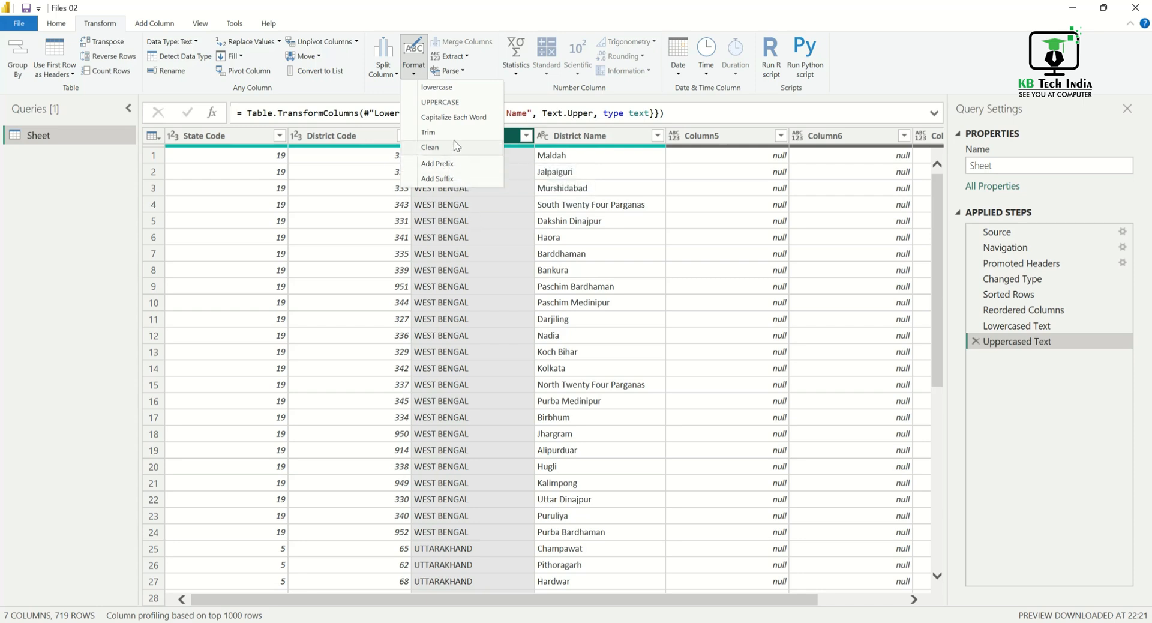
left_click(485, 182)
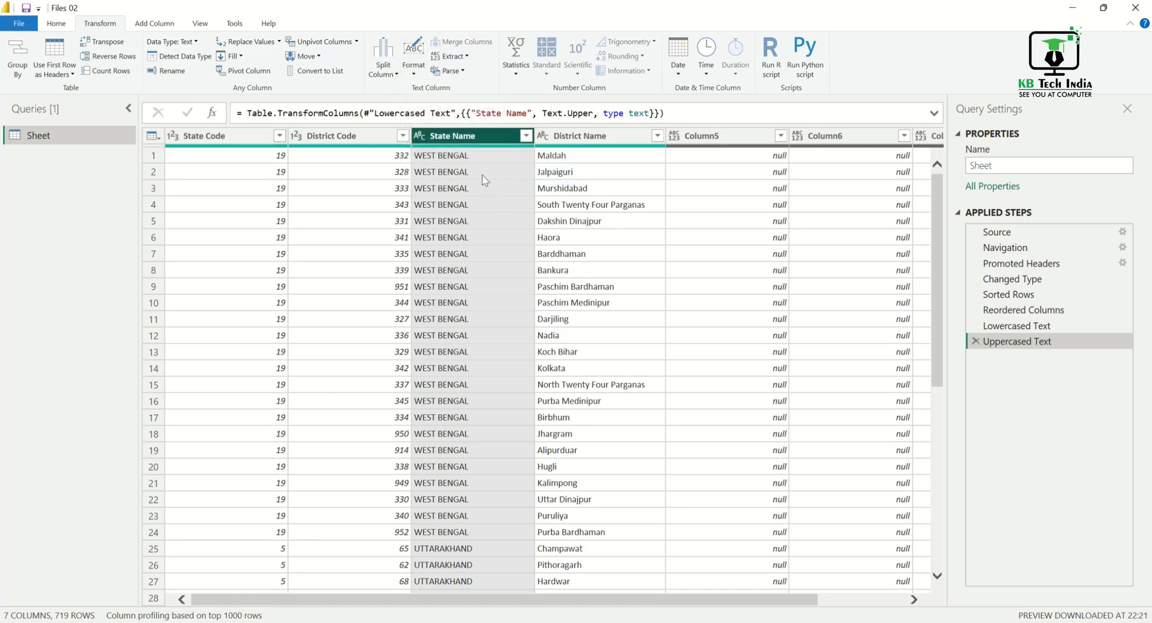
left_click(472, 155)
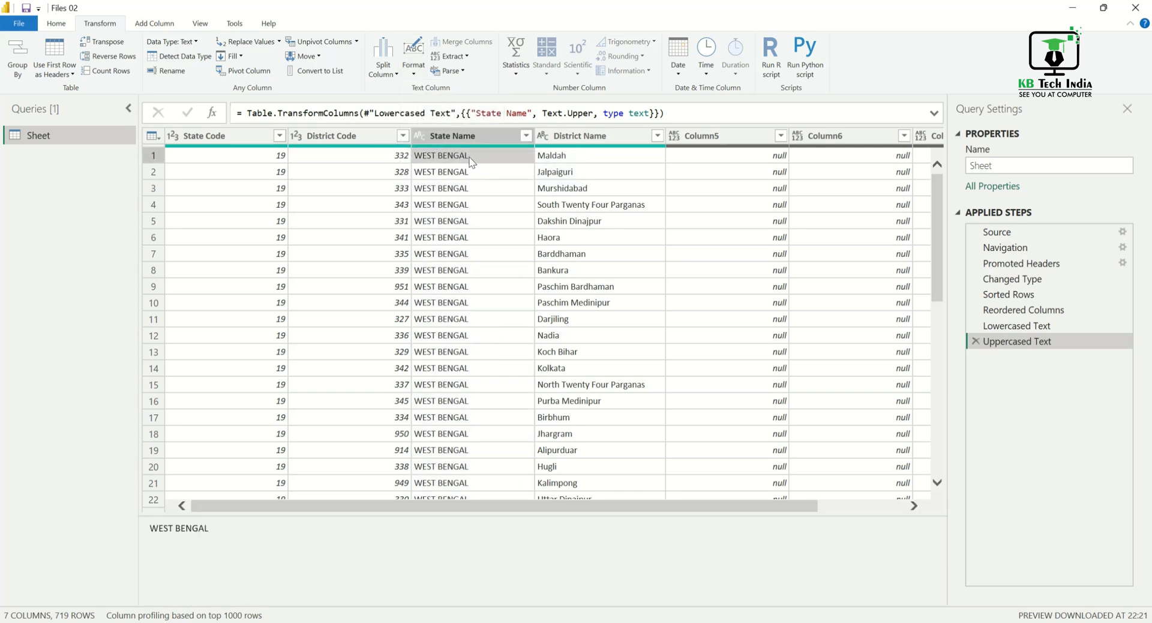
right_click(460, 156)
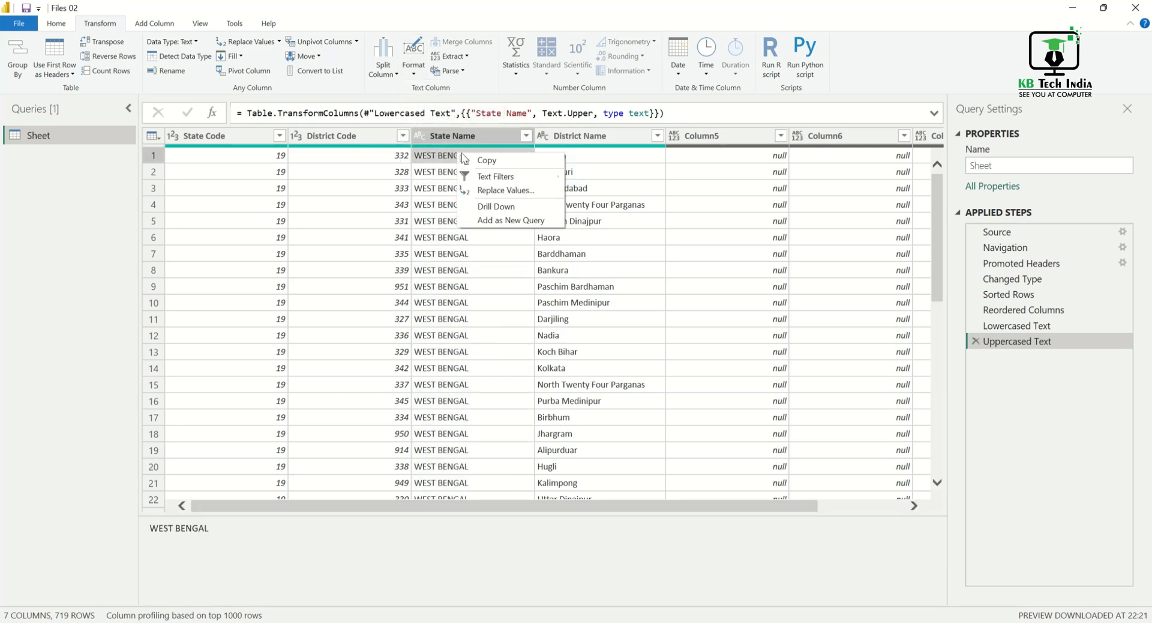
left_click(430, 160)
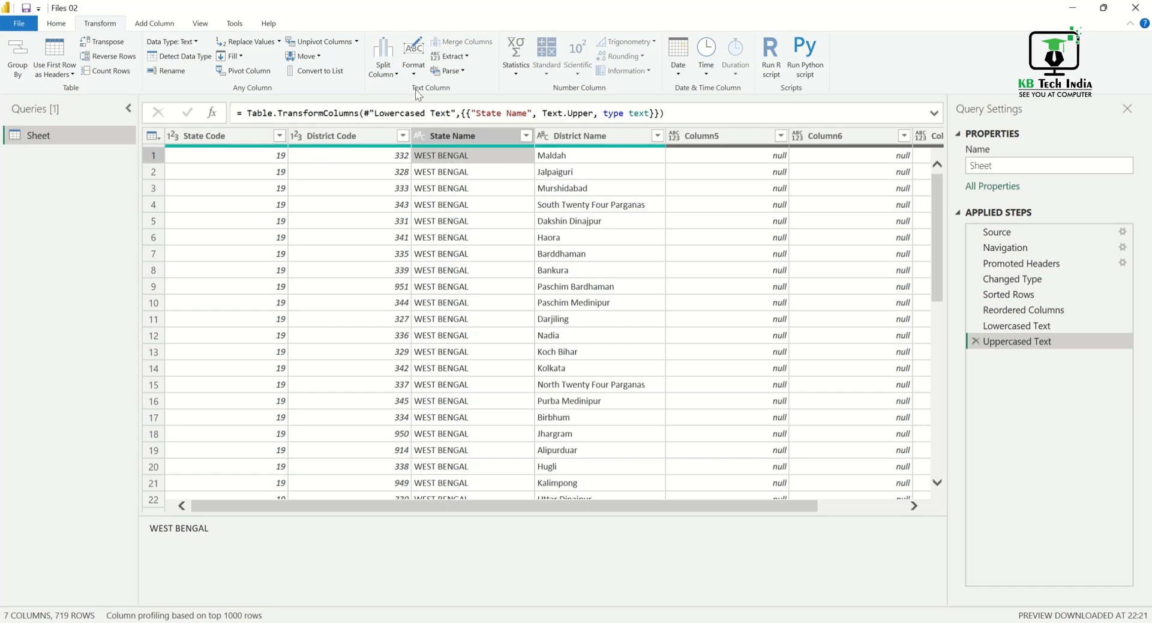
Trim and then clean the text in the State Name column
left_click(452, 135)
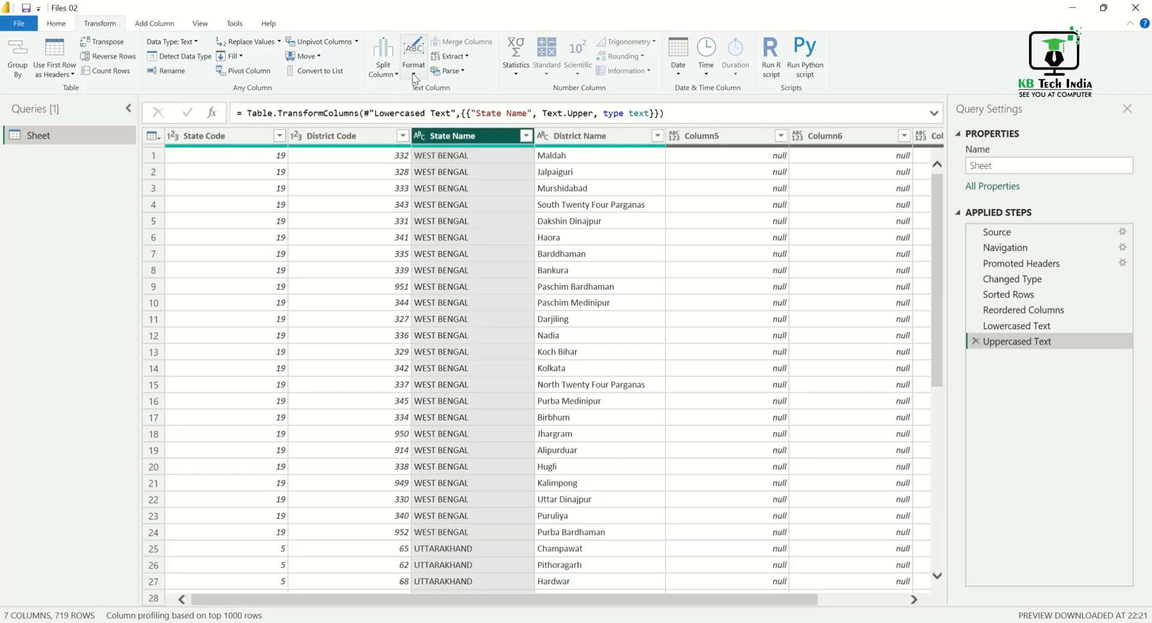
left_click(414, 74)
left_click(427, 131)
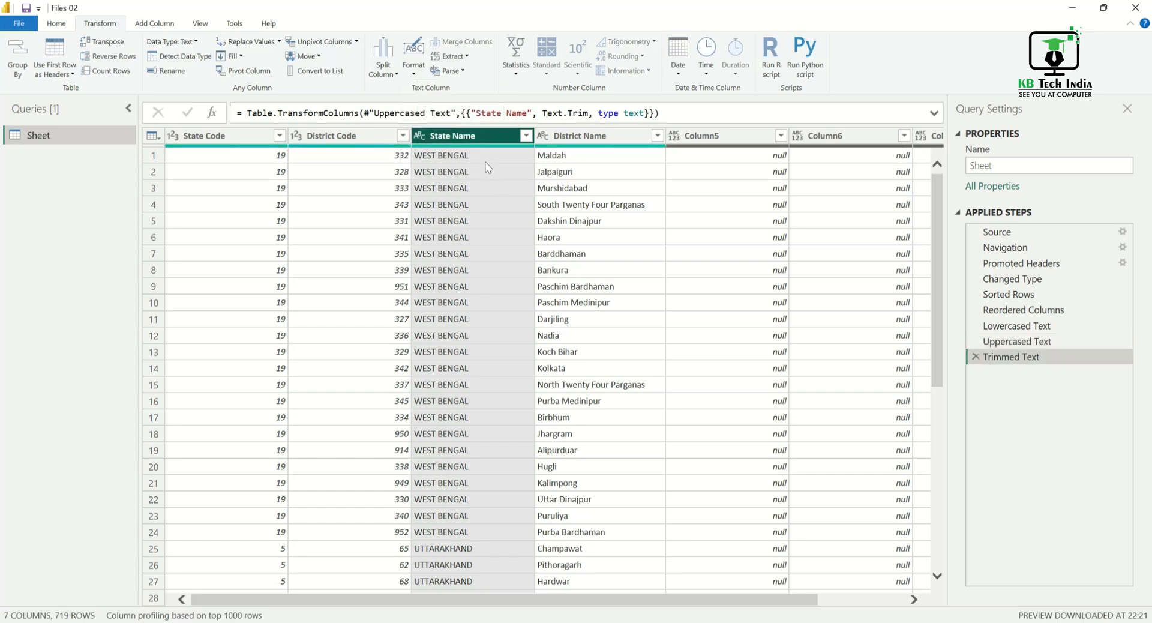
left_click(410, 72)
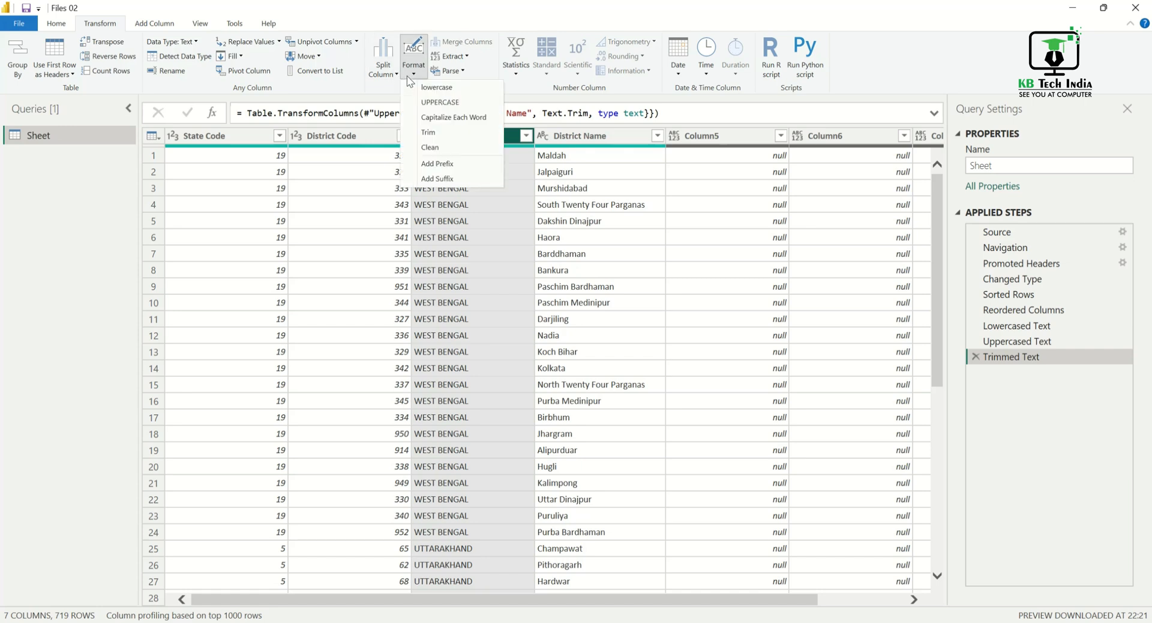
left_click(460, 151)
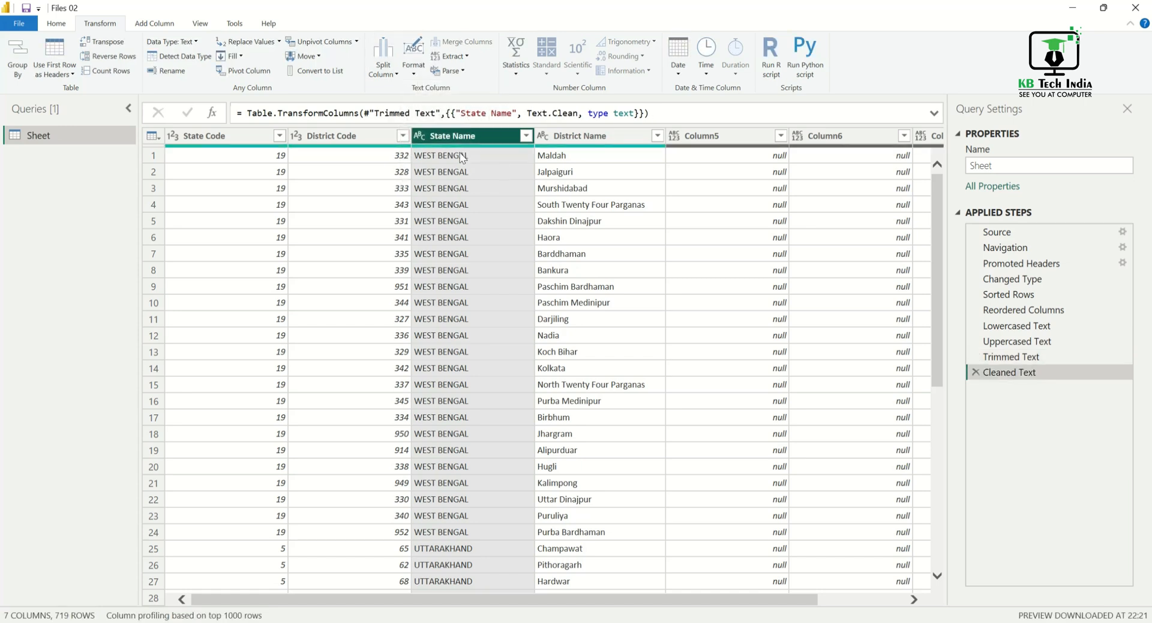
Add the prefix "Dr. " to every value in the State Name column
left_click(414, 69)
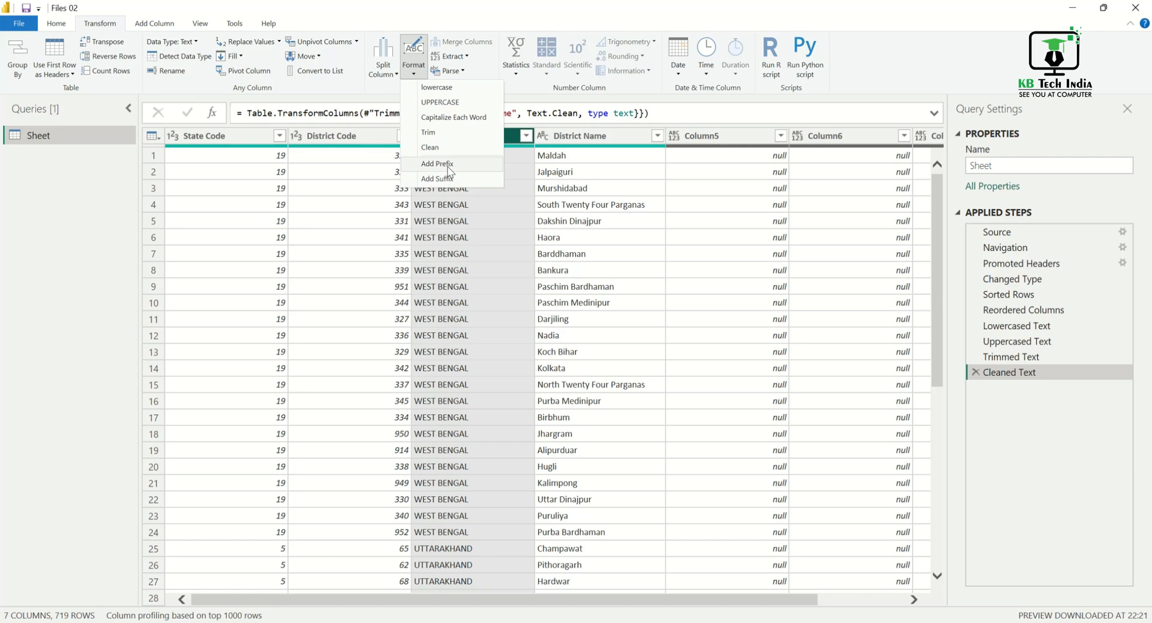
left_click(444, 164)
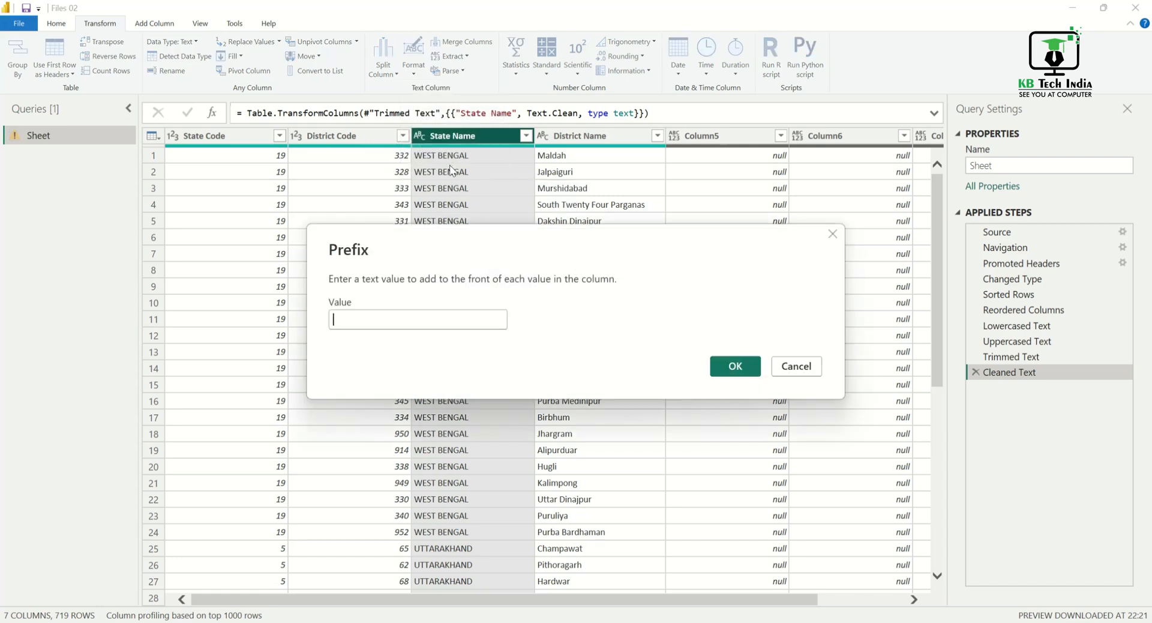
type("Dr.")
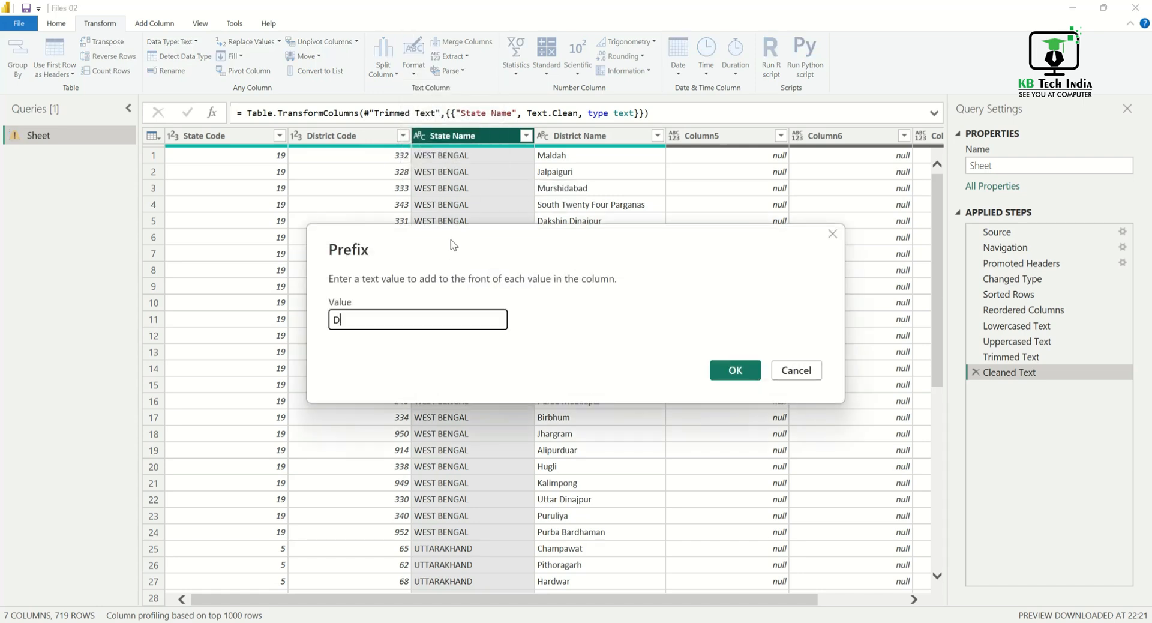
key("Return")
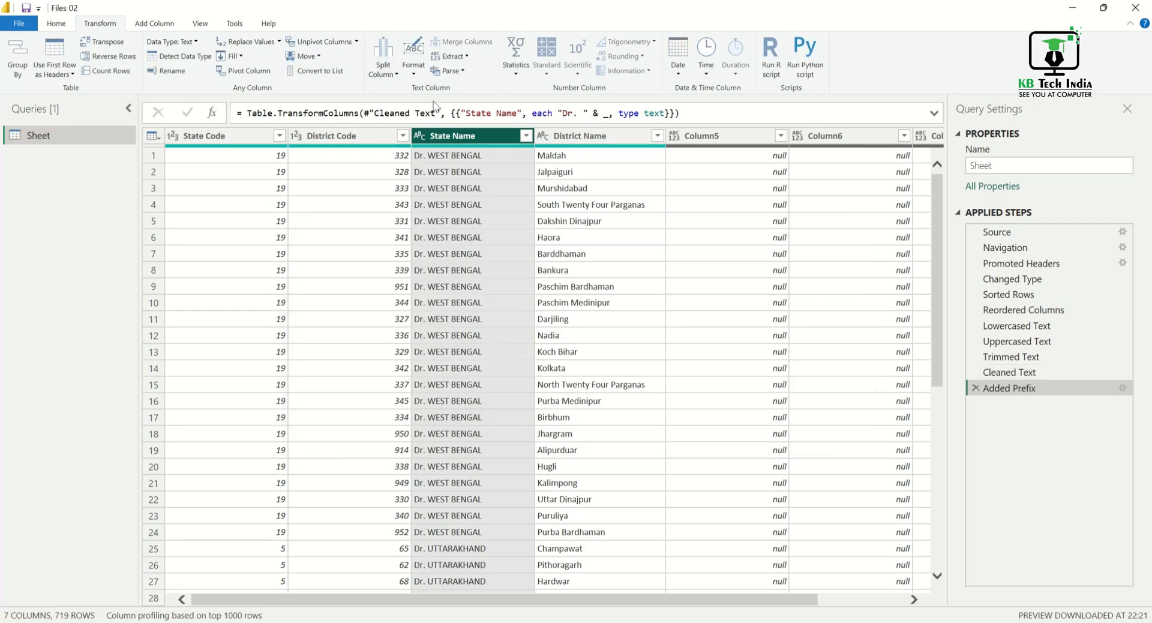
Add the suffix "Sir" to every value in the State Name column
left_click(413, 66)
left_click(437, 178)
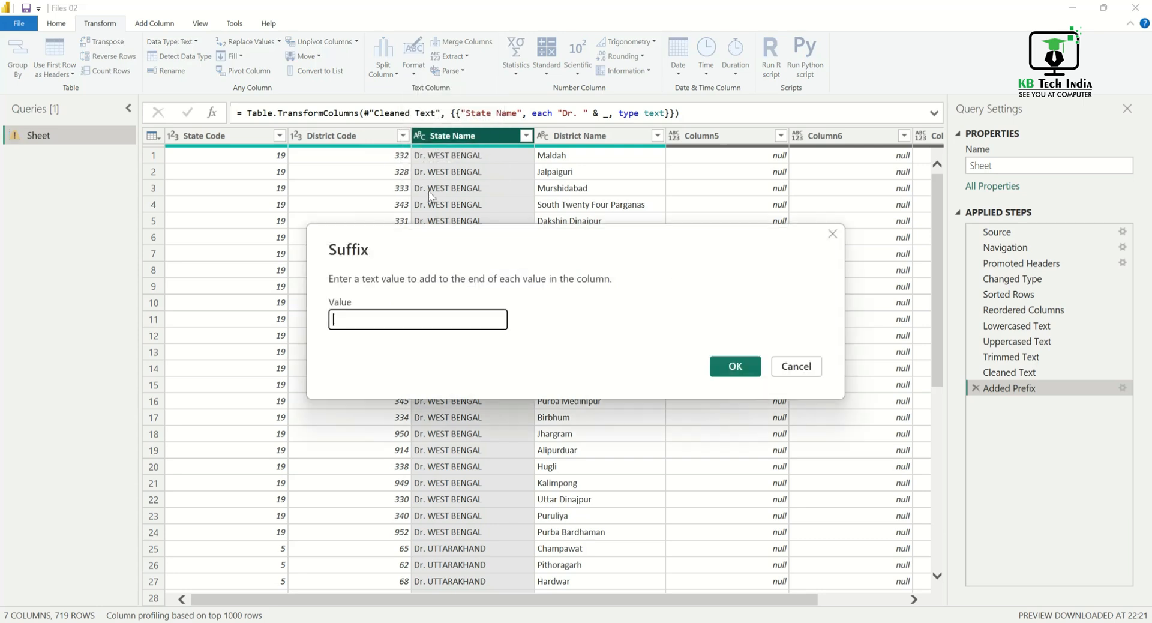
type("Sir")
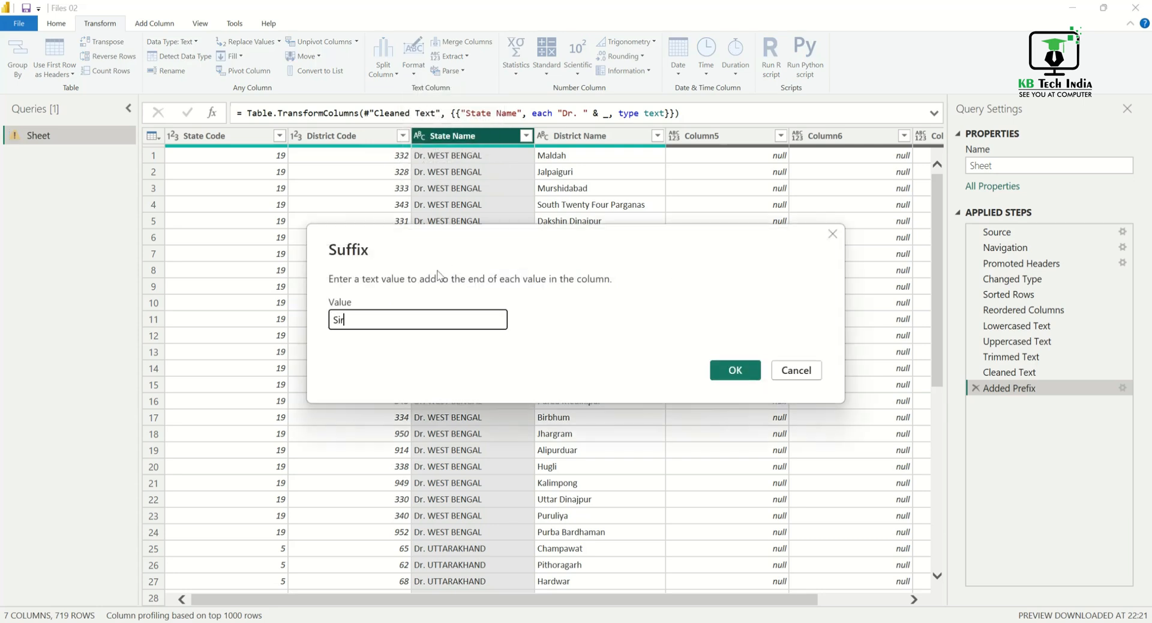
key("Return")
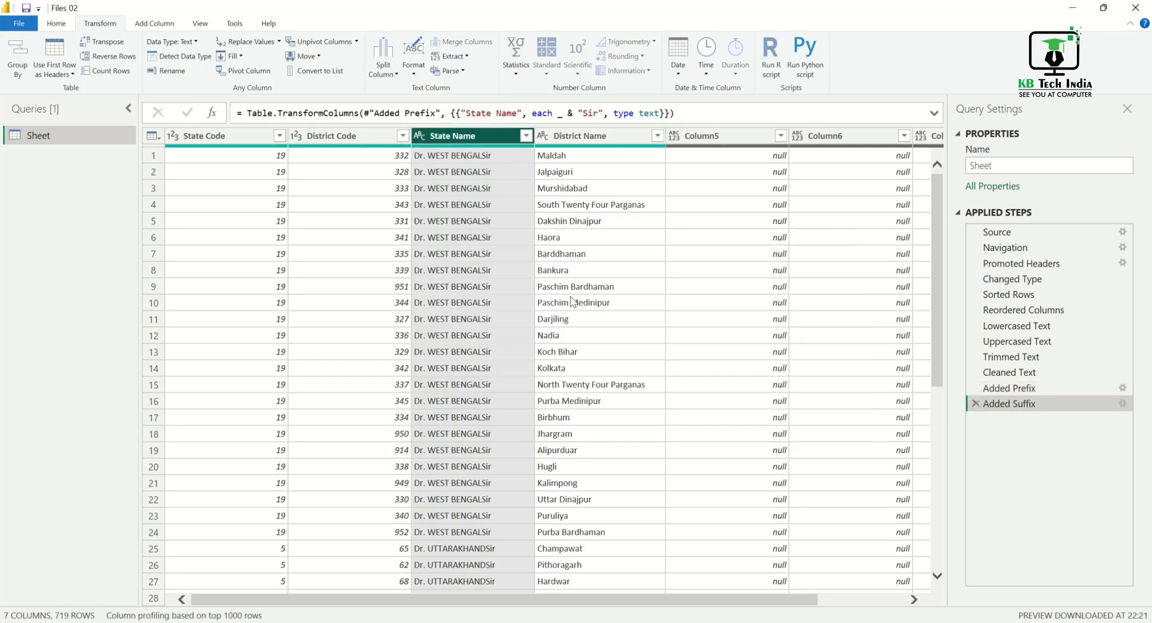
Delete the Added Suffix, Added Prefix, Cleaned Text and Trimmed Text applied steps
left_click(978, 403)
left_click(974, 388)
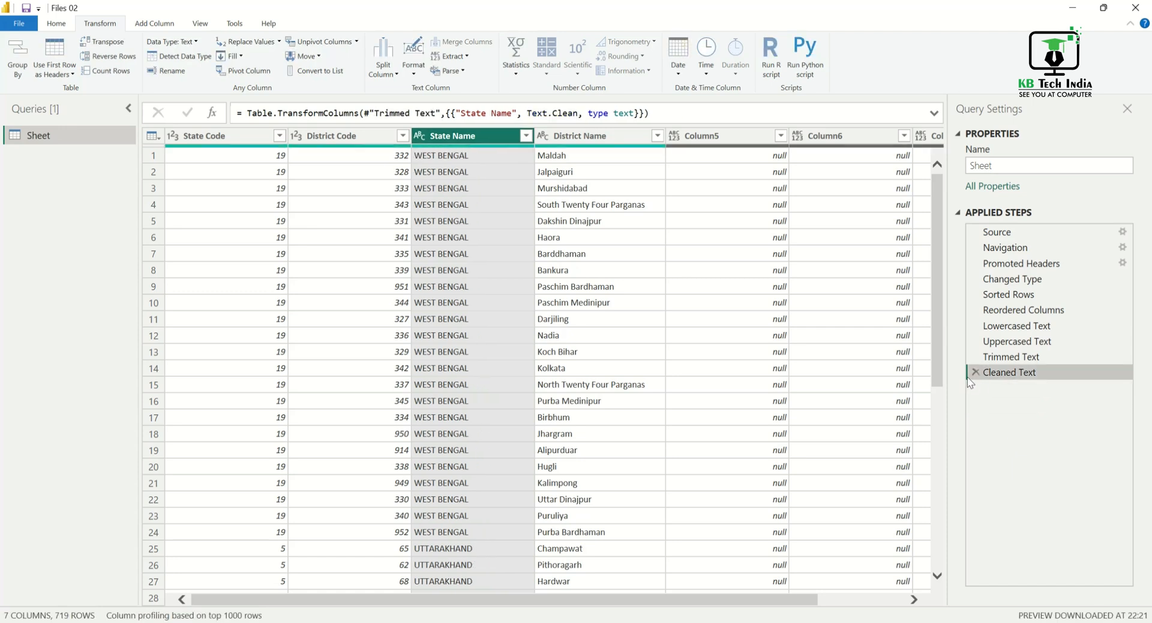
left_click(975, 372)
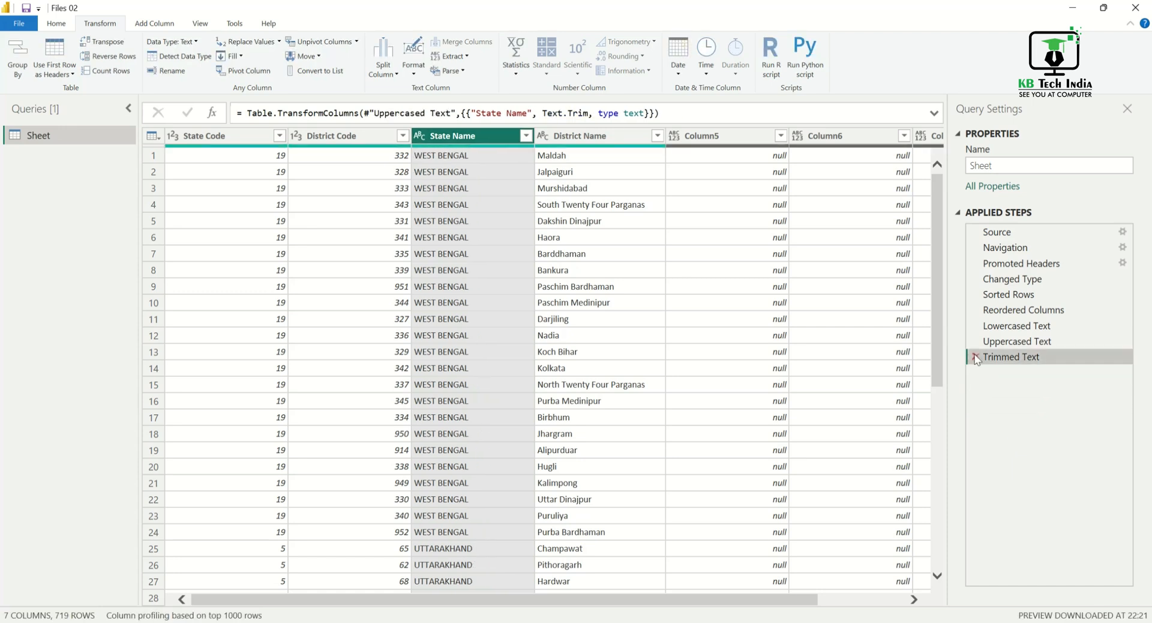
left_click(974, 357)
Delete the Uppercased Text, Lowercased Text and Reordered Columns applied steps
left_click(975, 342)
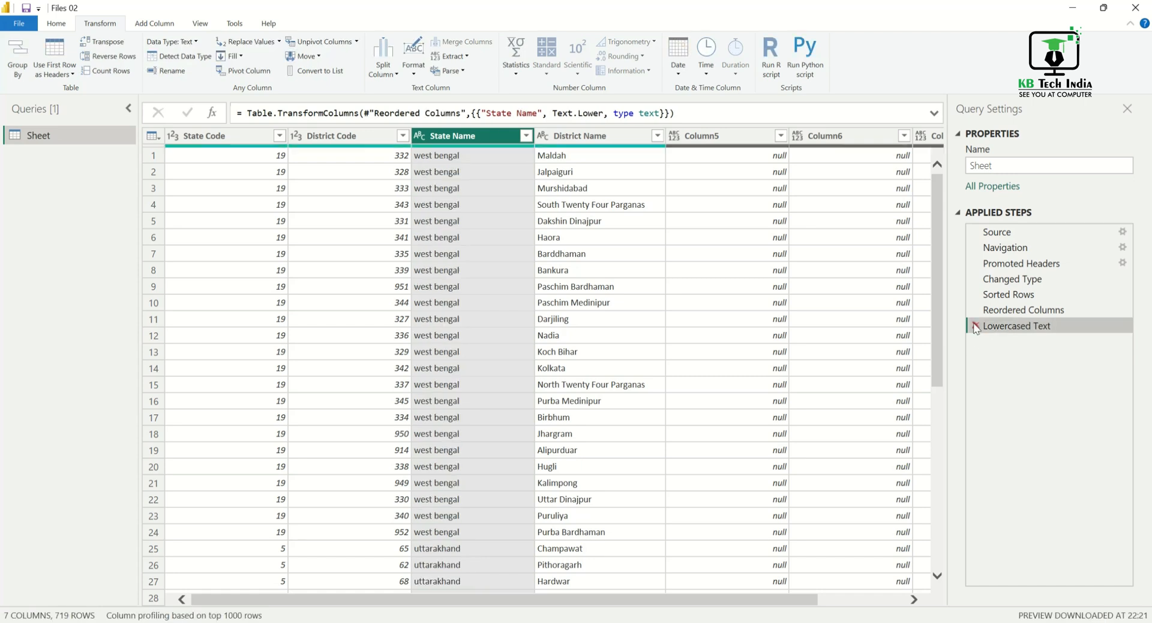
left_click(976, 326)
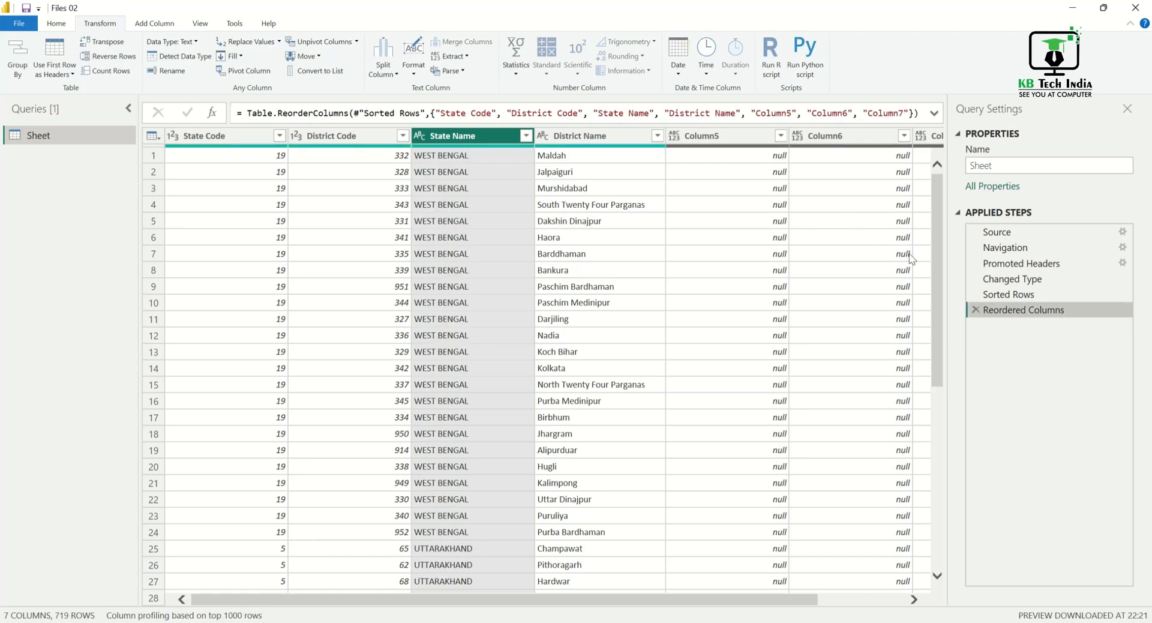
left_click(975, 310)
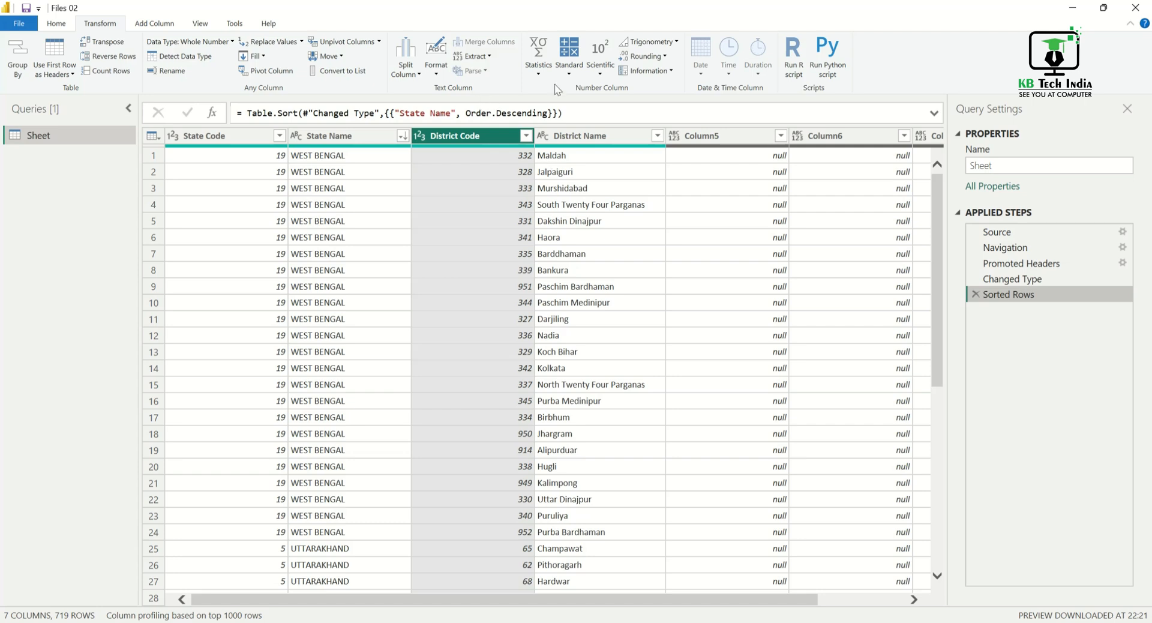
Calculate the sum of the District Code column and undo it by deleting the Calculated Sum step
left_click(537, 74)
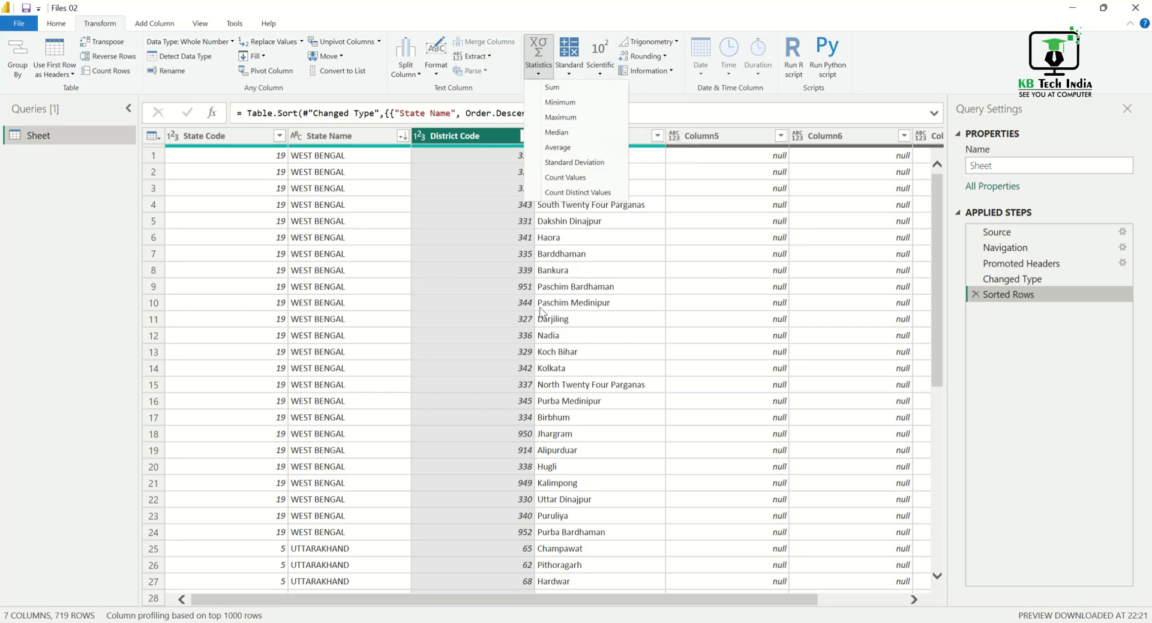
left_click(580, 89)
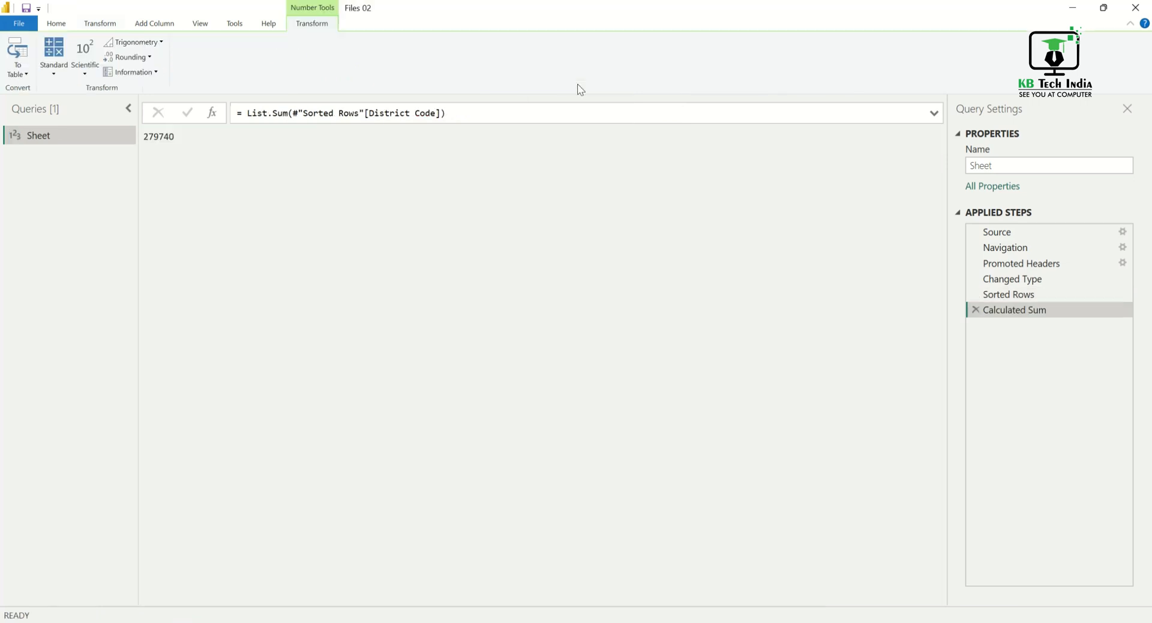
left_click_drag(158, 134, 194, 150)
left_click(975, 310)
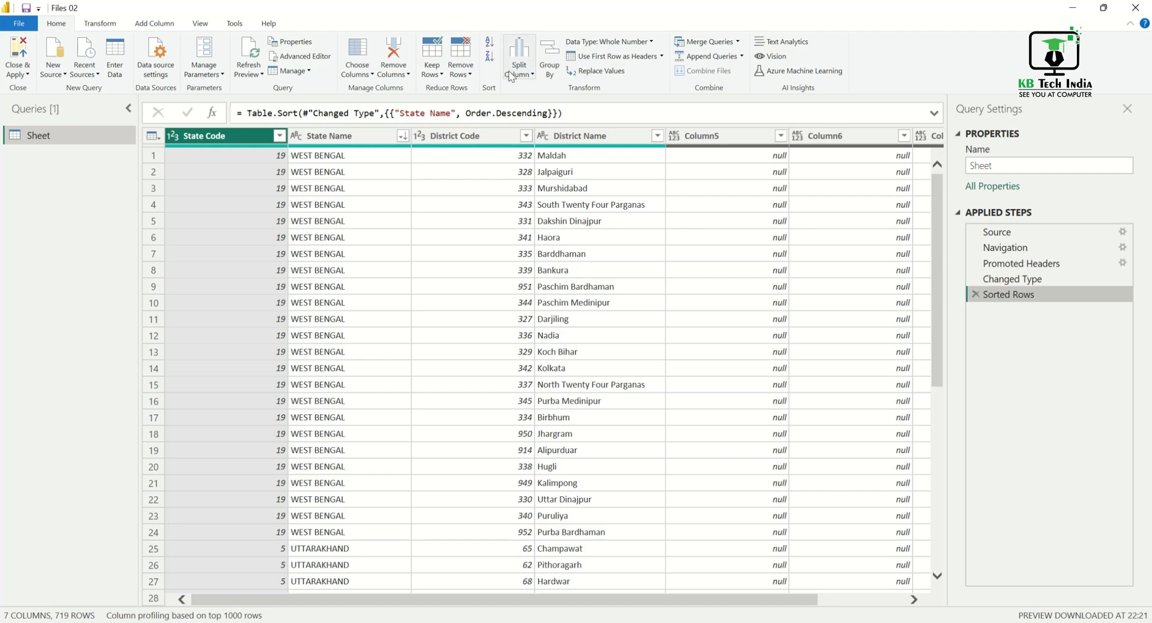
Add 10 to every value in the State Code column and undo it by deleting the Added to Column step
left_click(101, 24)
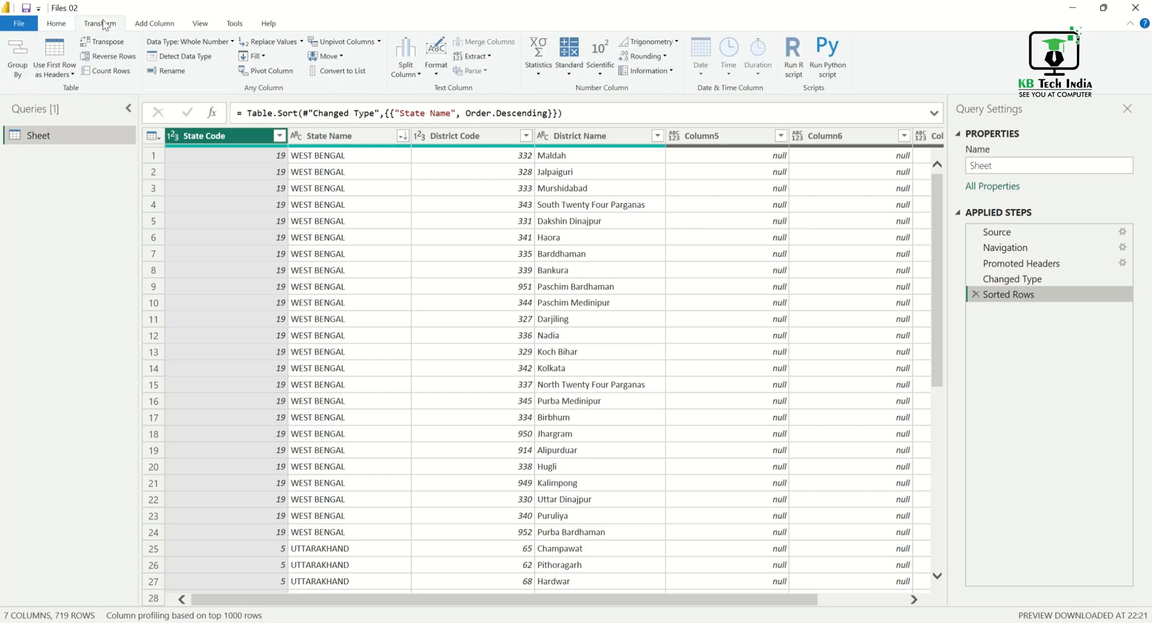
left_click(539, 66)
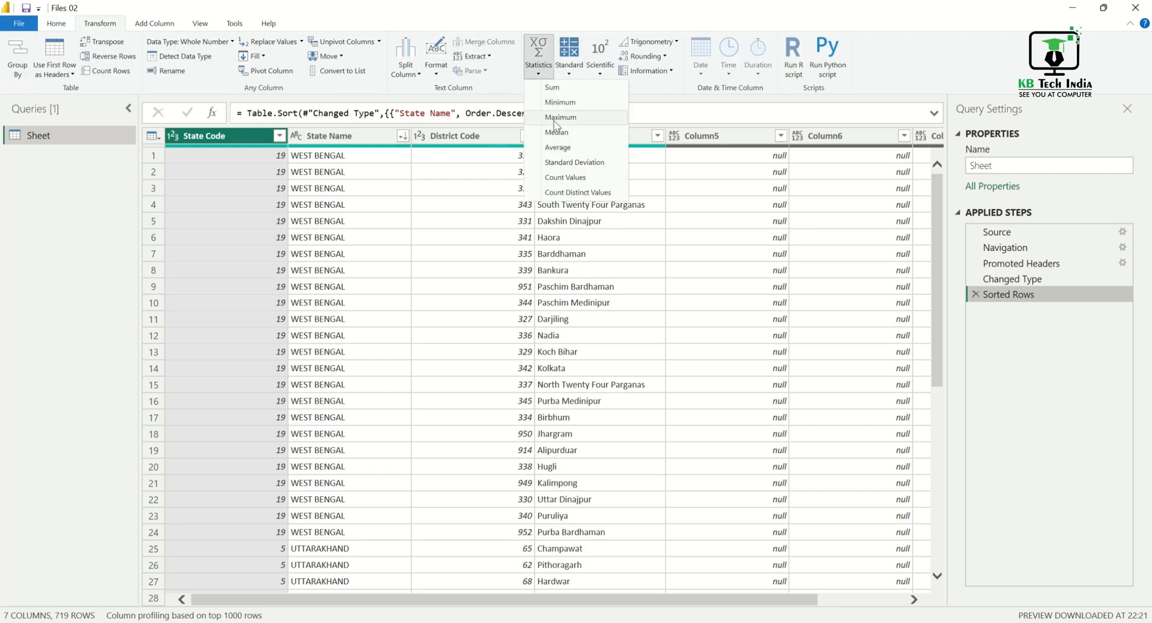
key("Escape")
left_click(569, 77)
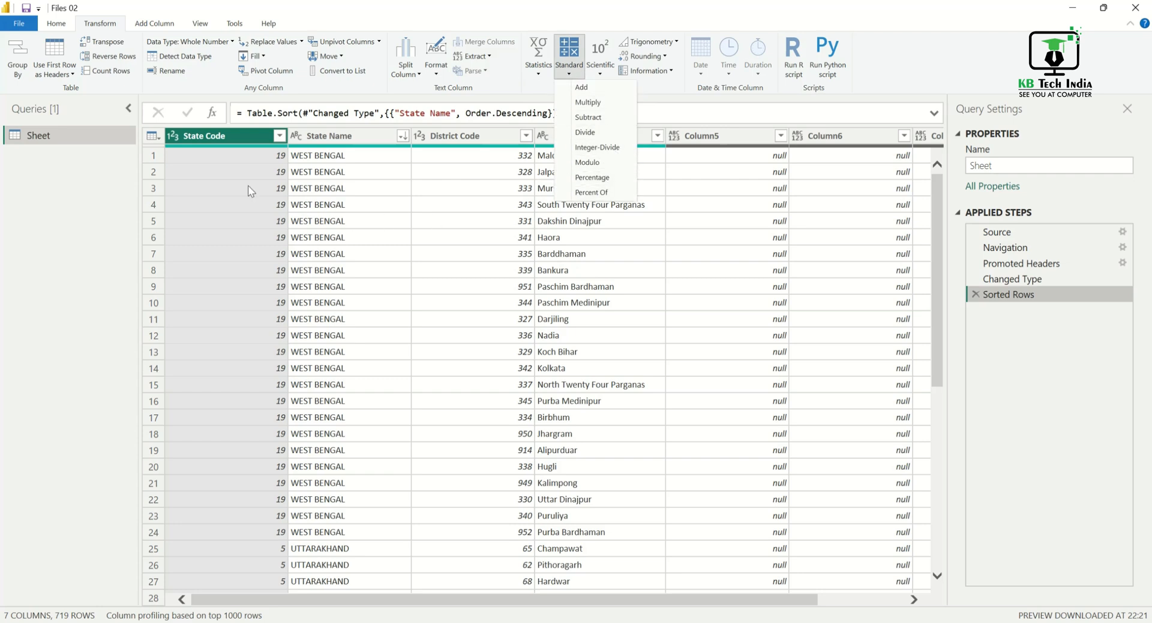
left_click(598, 86)
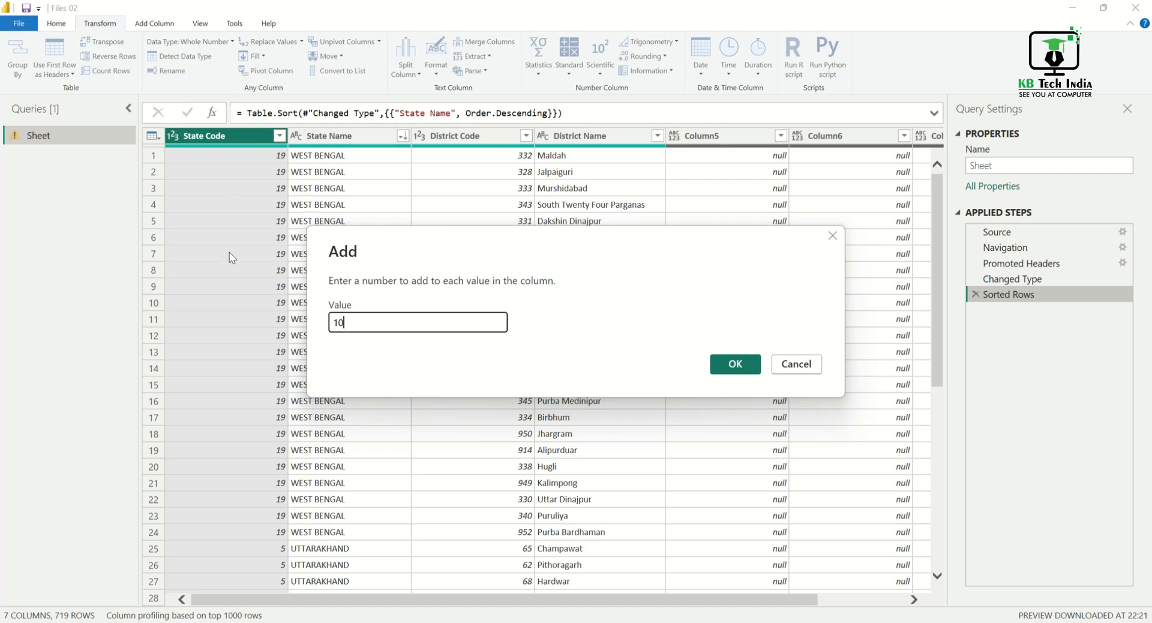
left_click(735, 366)
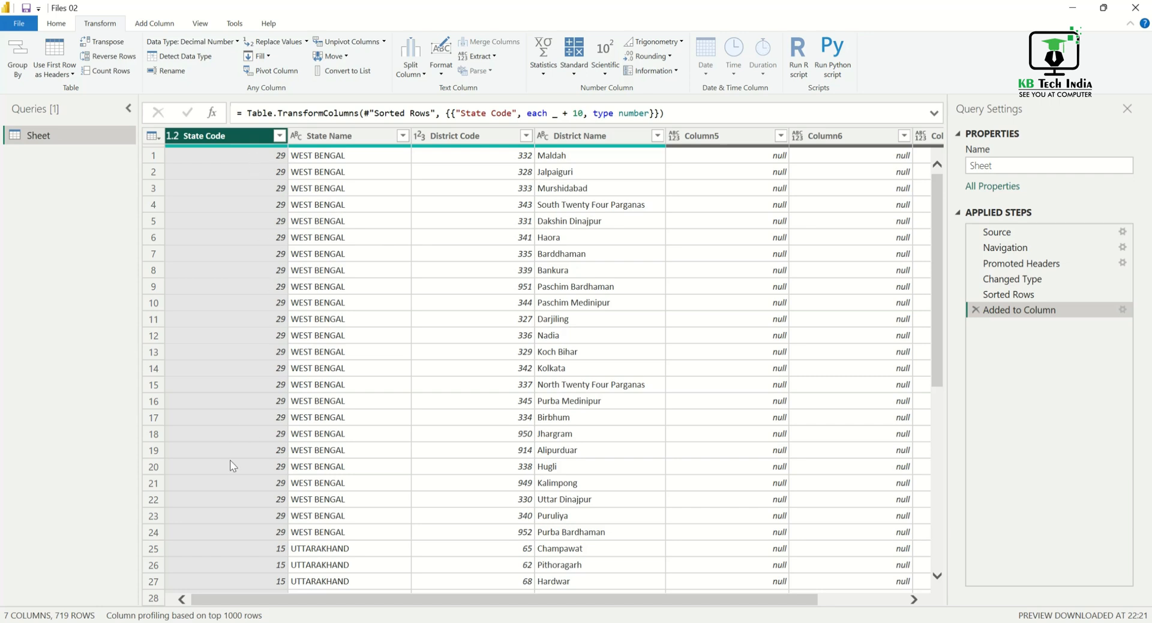
left_click(273, 548)
scroll(234, 403, "up", 2)
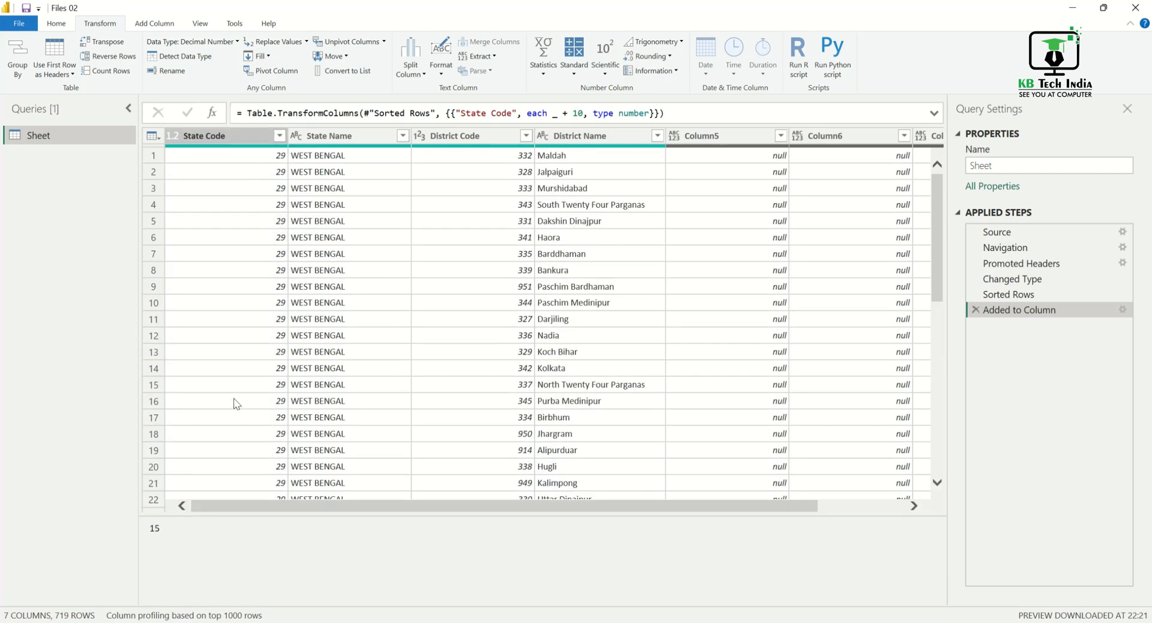
left_click(975, 310)
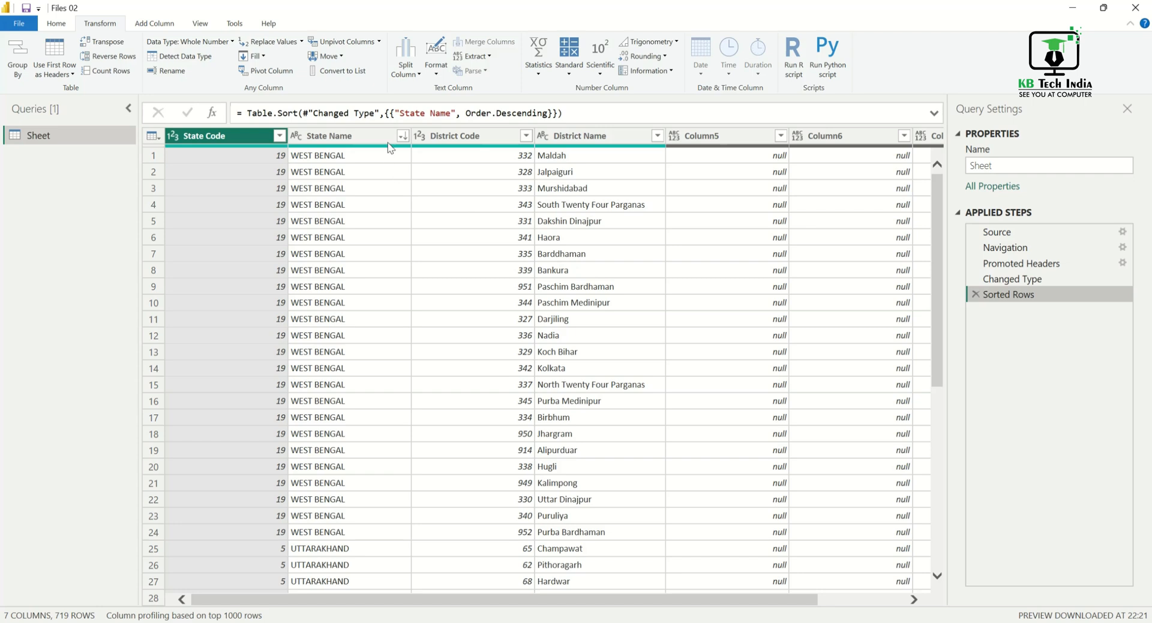
Try to add a column from examples without entering any sample values, and cancel the new column
left_click(375, 131)
left_click(465, 133)
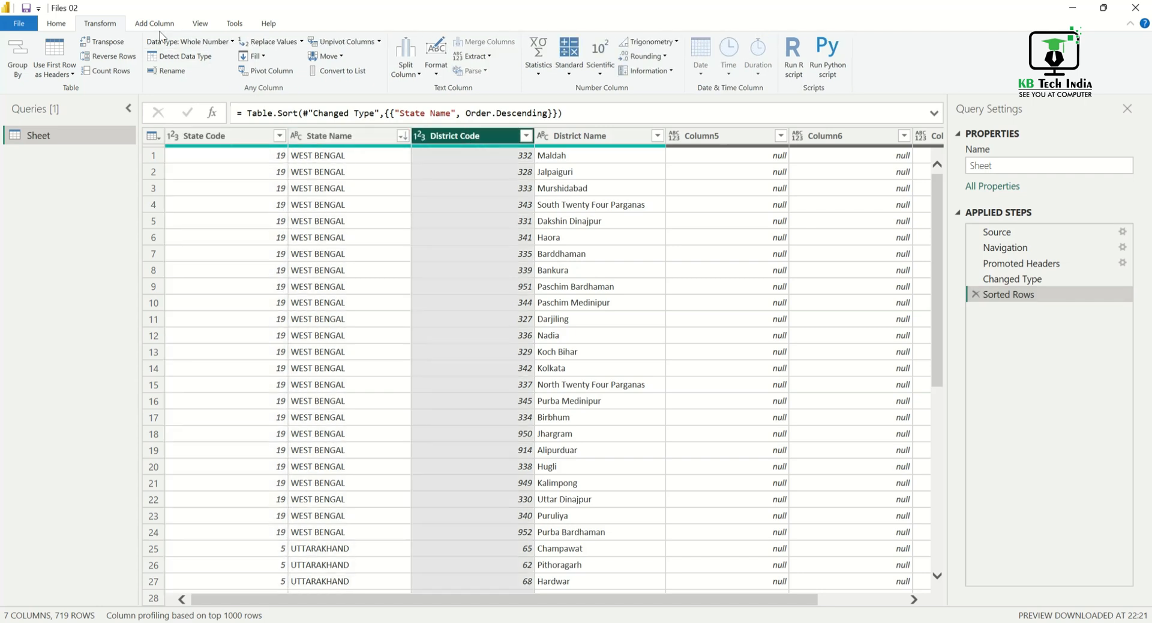
left_click(147, 22)
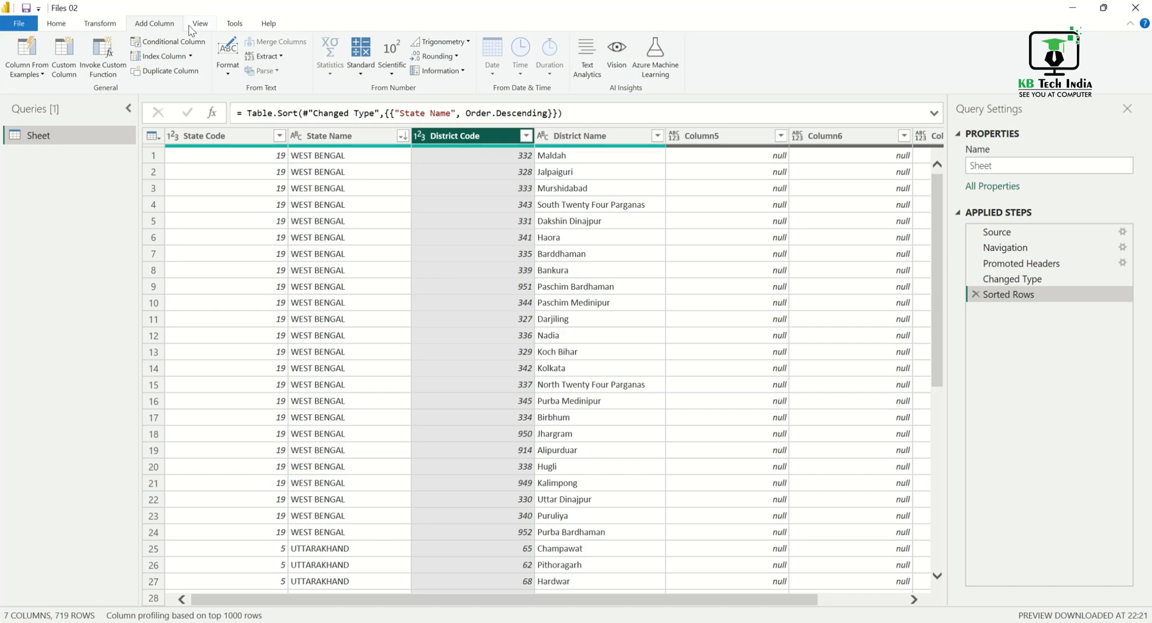
left_click(570, 138)
left_click(491, 134)
left_click(26, 58)
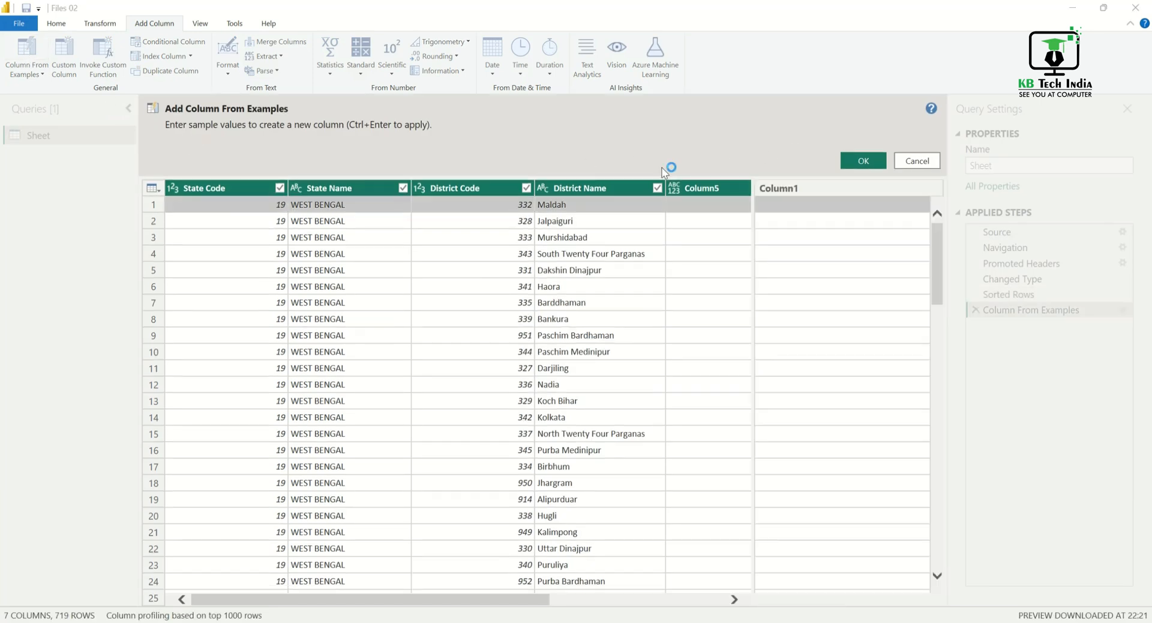
key("ctrl+Return")
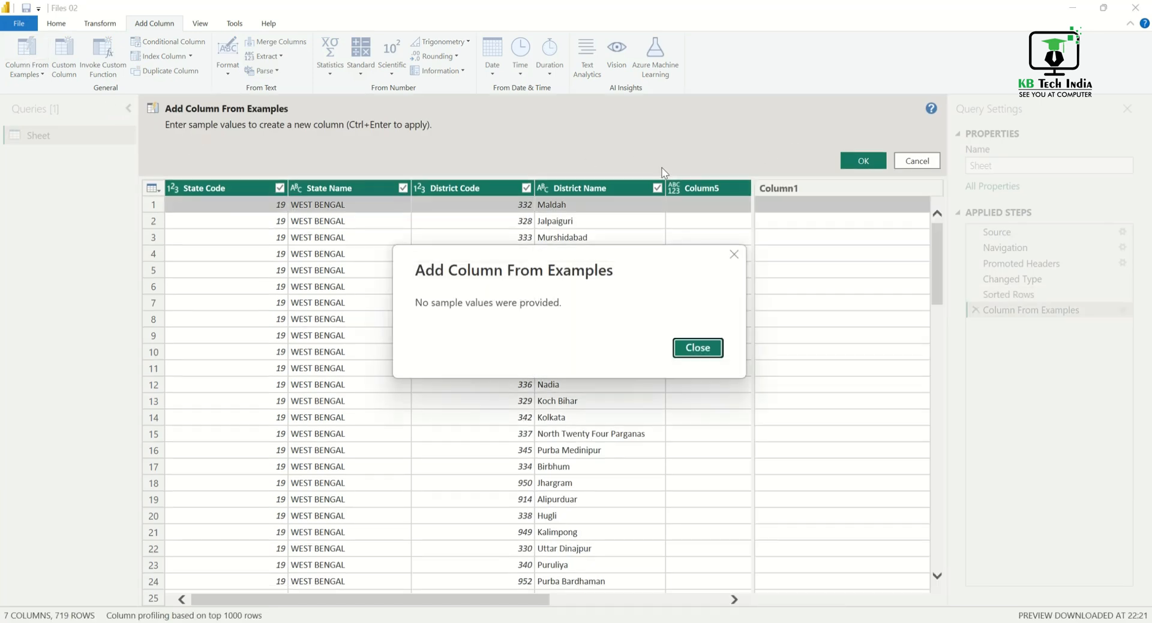
left_click(698, 347)
left_click(793, 193)
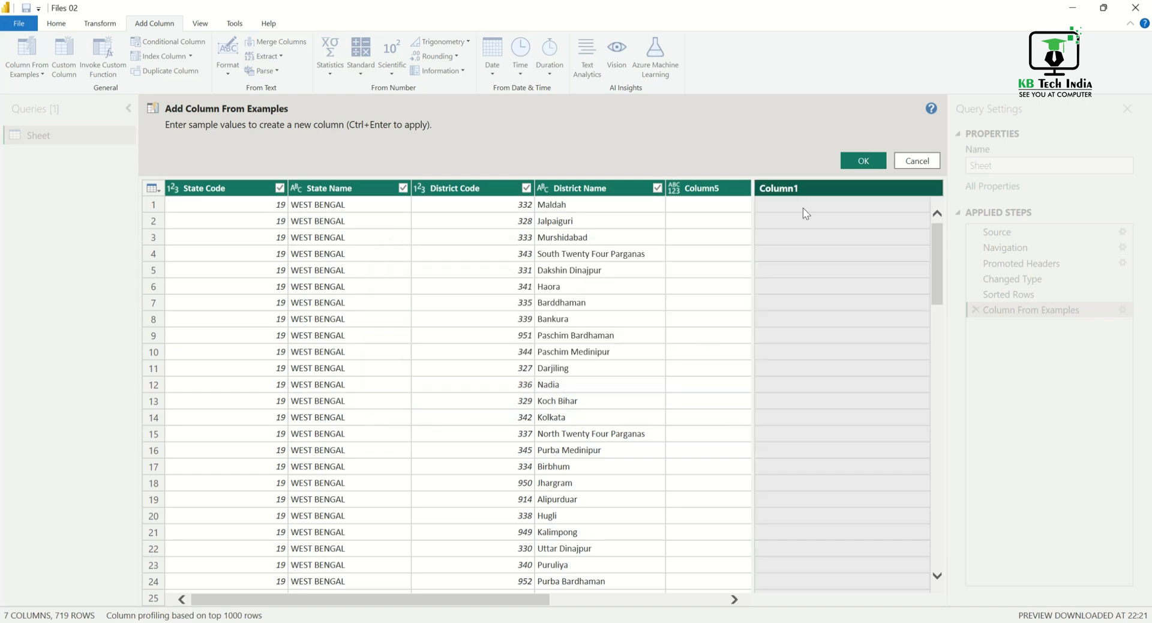
left_click(917, 161)
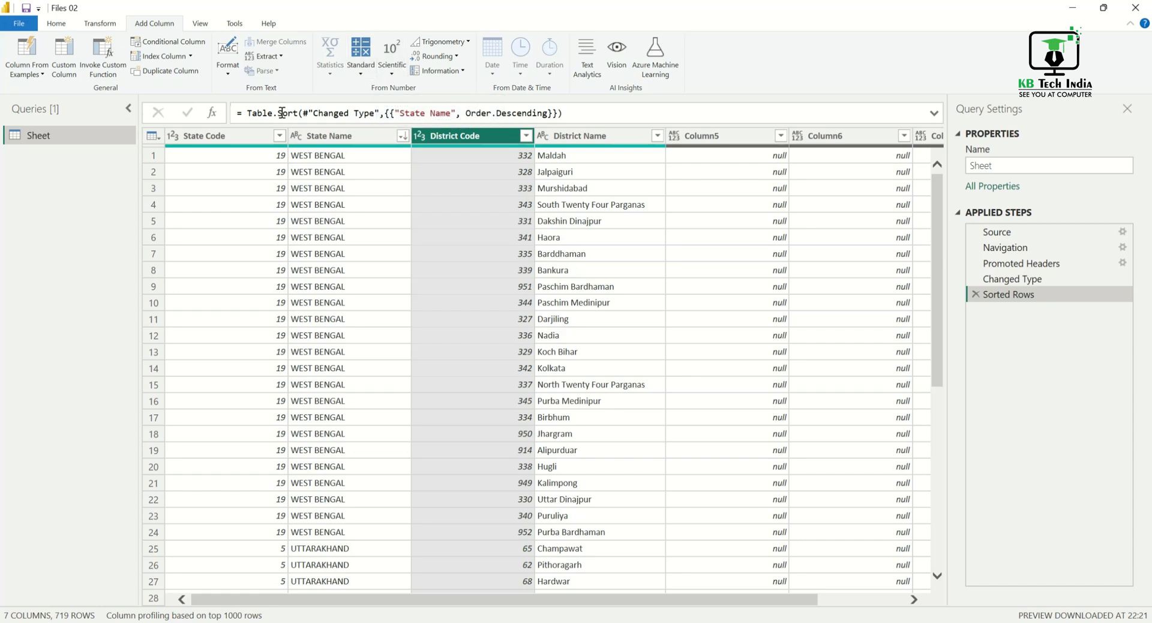
left_click(201, 26)
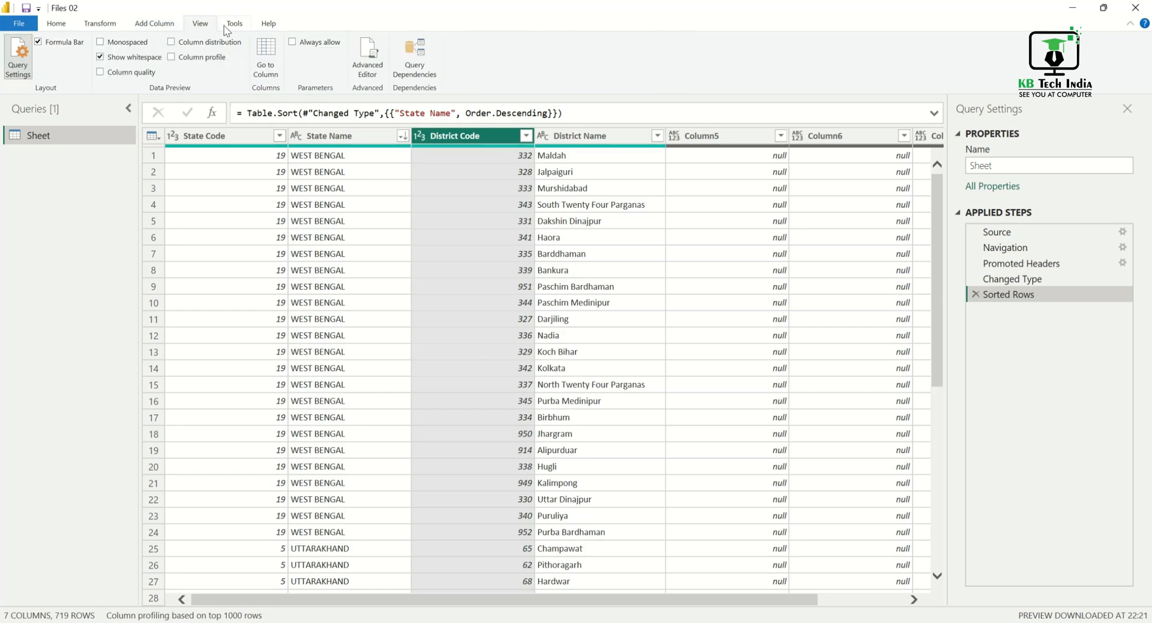
left_click(231, 24)
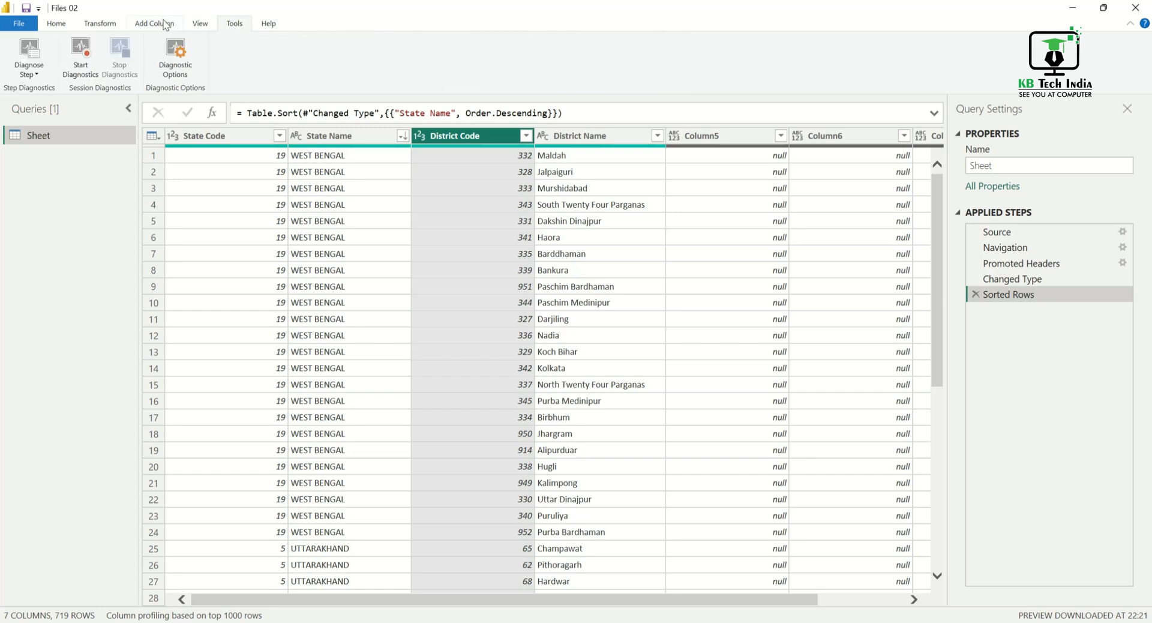
left_click(166, 24)
left_click(200, 24)
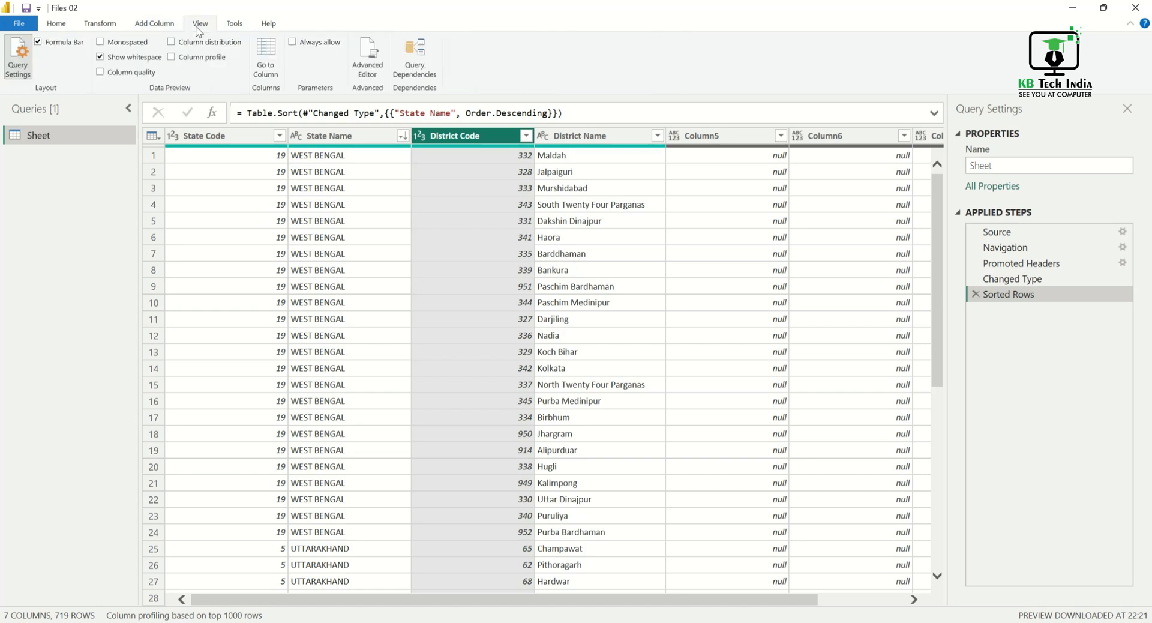
left_click(157, 24)
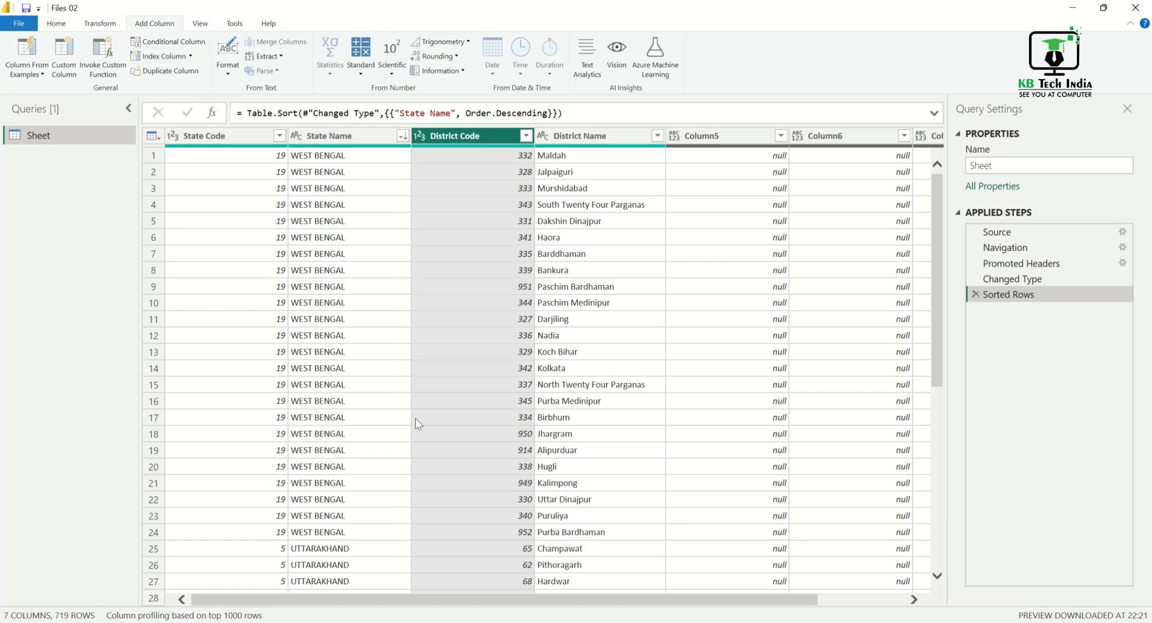